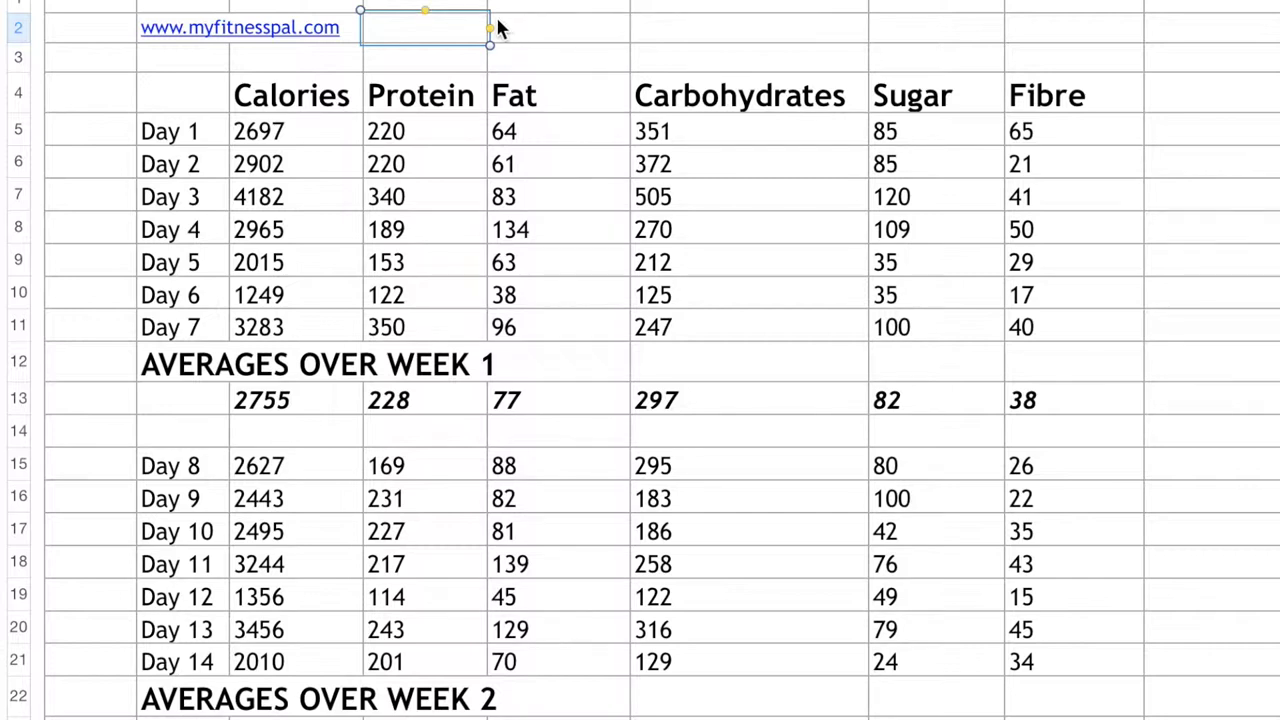
- Look over the nutrient headings in row 4, from Calories and Protein across to Fibre
{"action": "left_click_drag", "start_coordinate": [497, 28], "coordinate": [621, 30]}
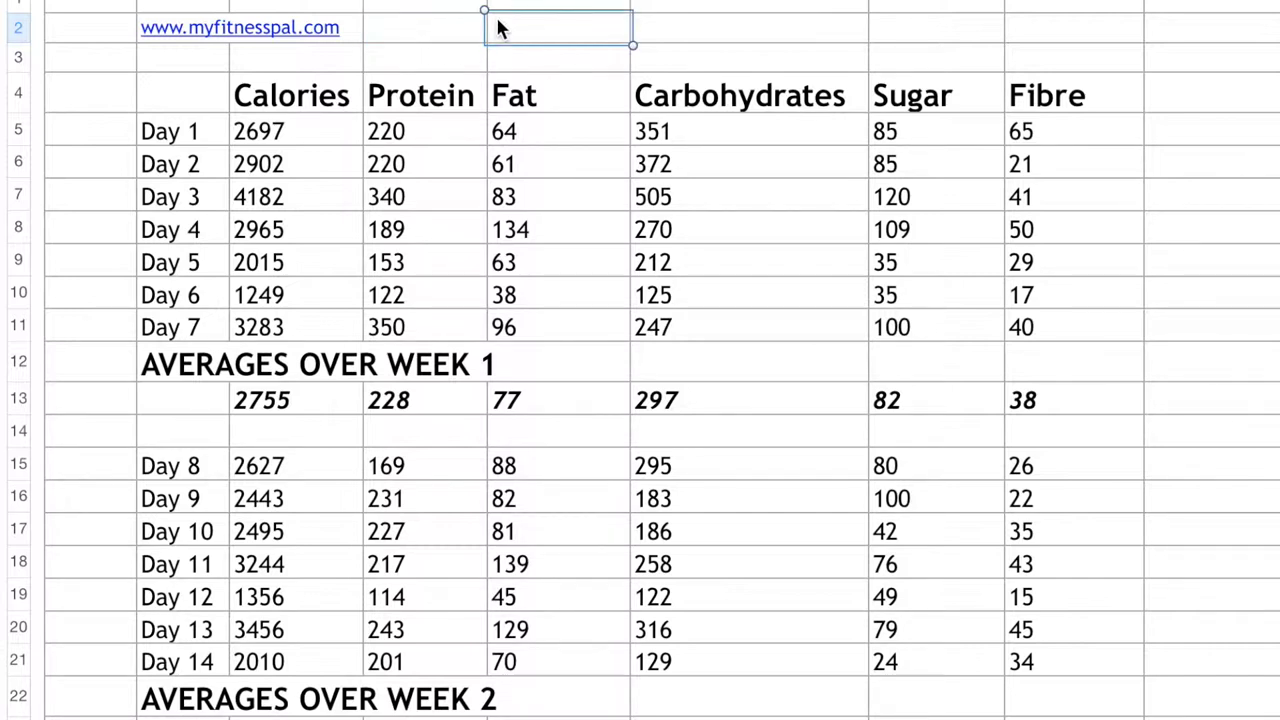
{"action": "left_click", "coordinate": [648, 32]}
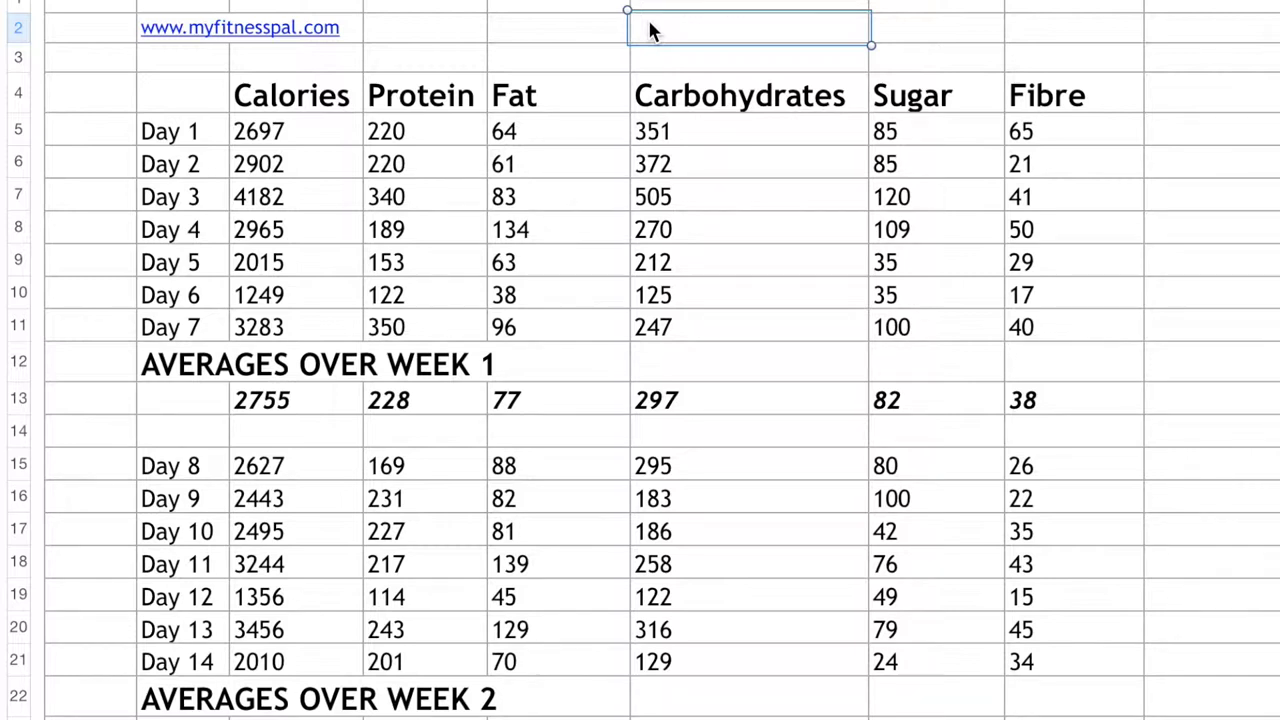
{"action": "left_click", "coordinate": [409, 94]}
{"action": "left_click", "coordinate": [517, 107]}
{"action": "left_click", "coordinate": [710, 106]}
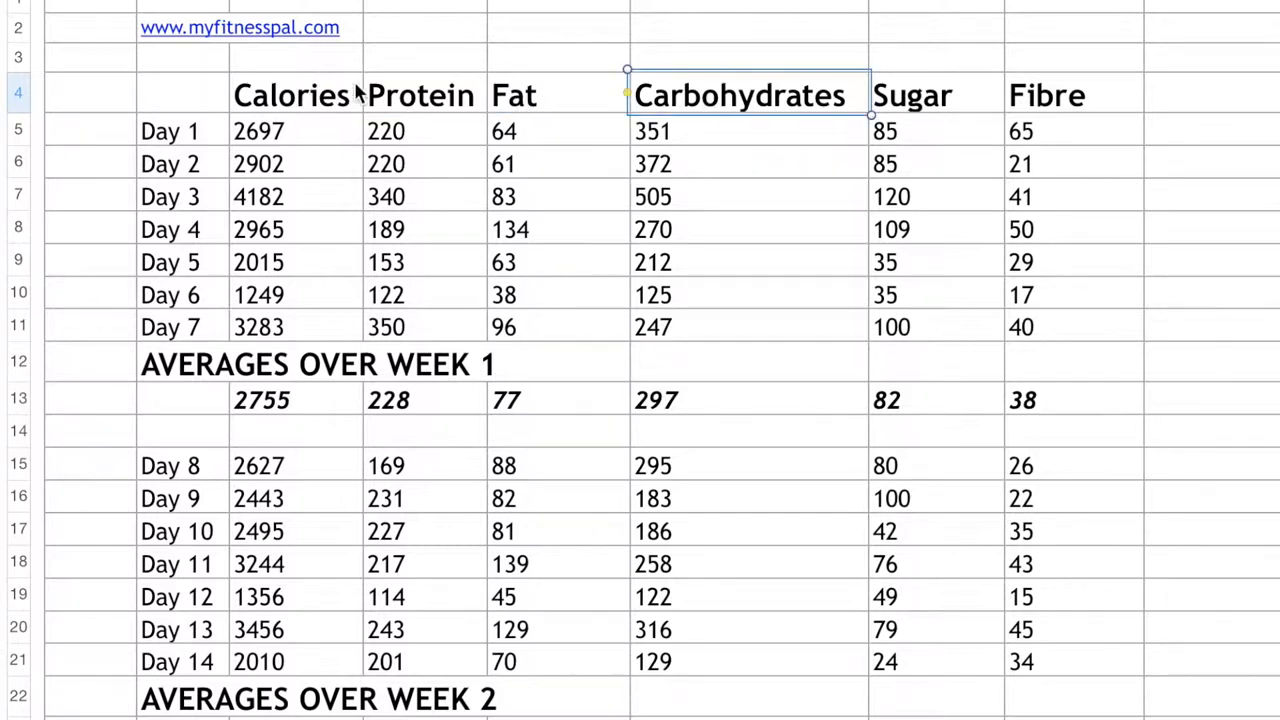
{"action": "left_click", "coordinate": [467, 38]}
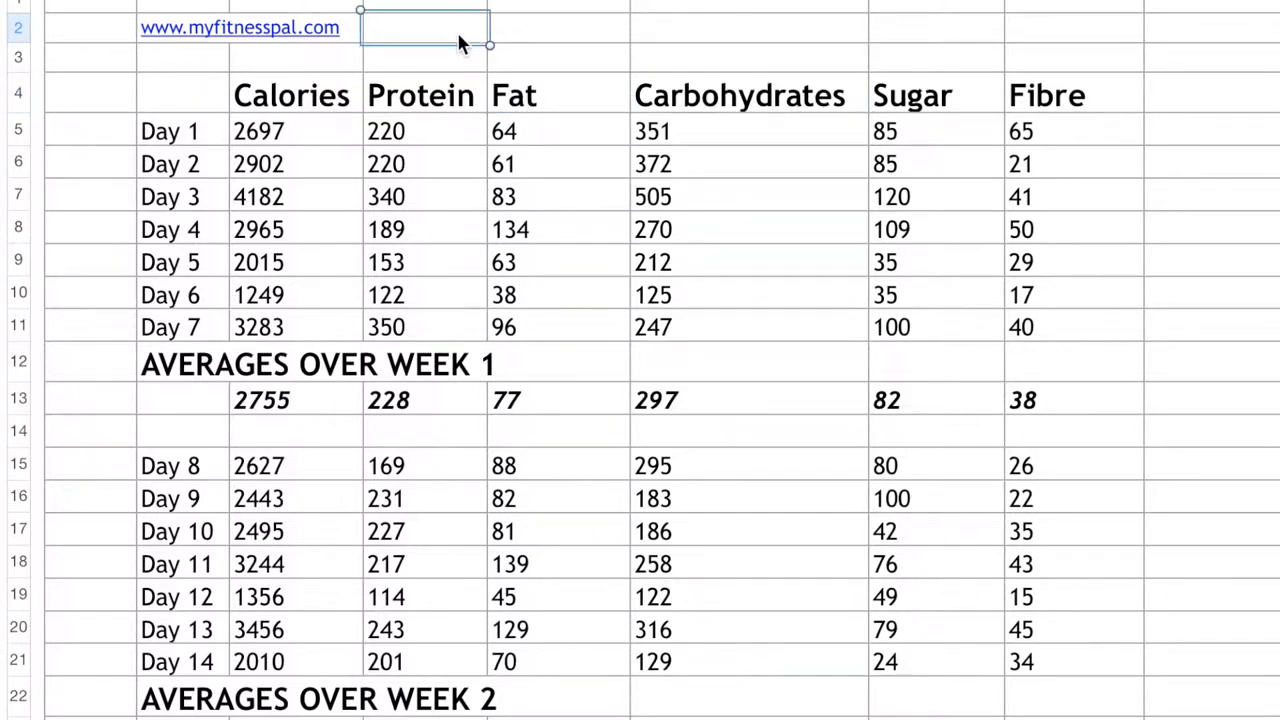
{"action": "left_click", "coordinate": [203, 106]}
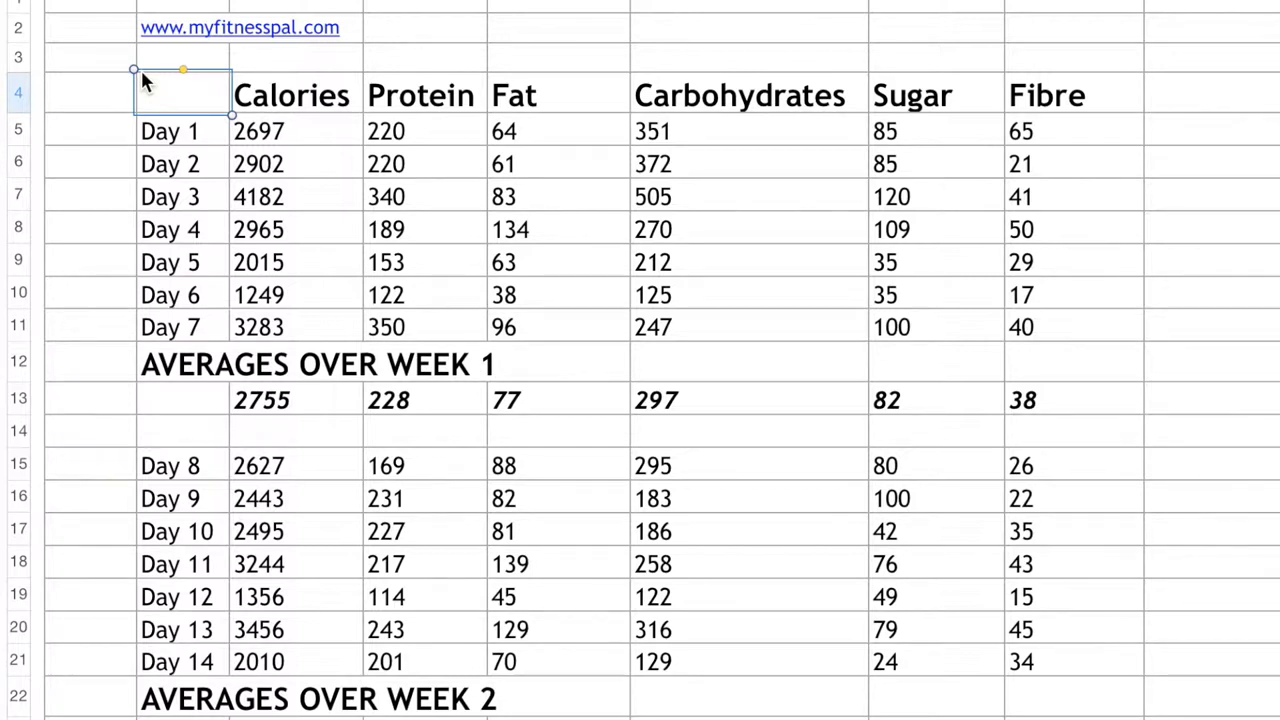
{"action": "left_click_drag", "start_coordinate": [212, 88], "coordinate": [1065, 100]}
{"action": "left_click", "coordinate": [238, 91]}
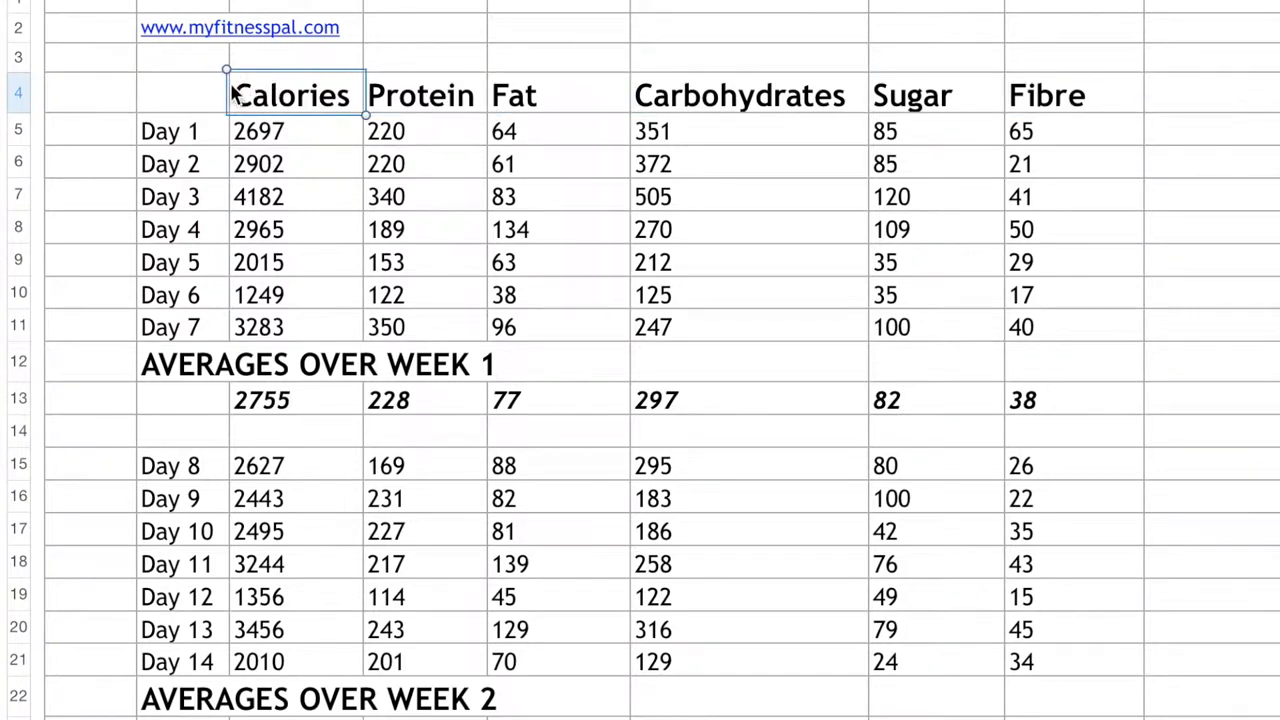
{"action": "left_click", "coordinate": [197, 91]}
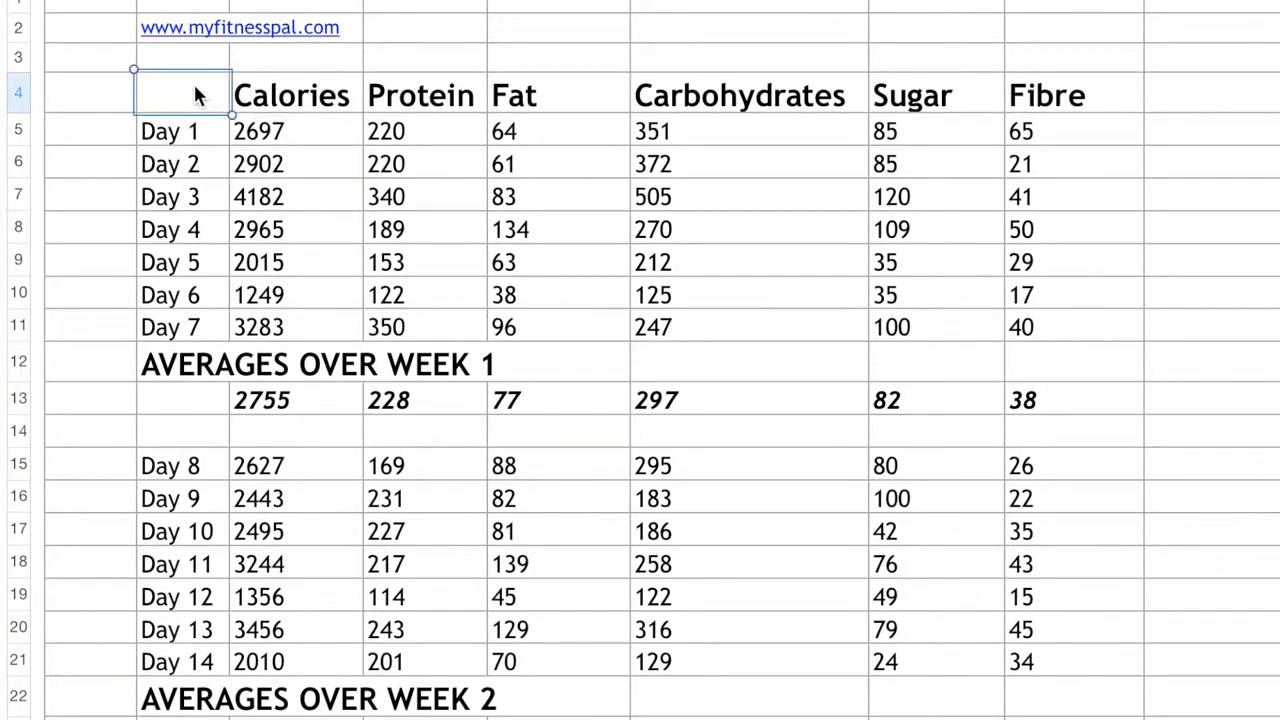
{"action": "type", "text": "D"}
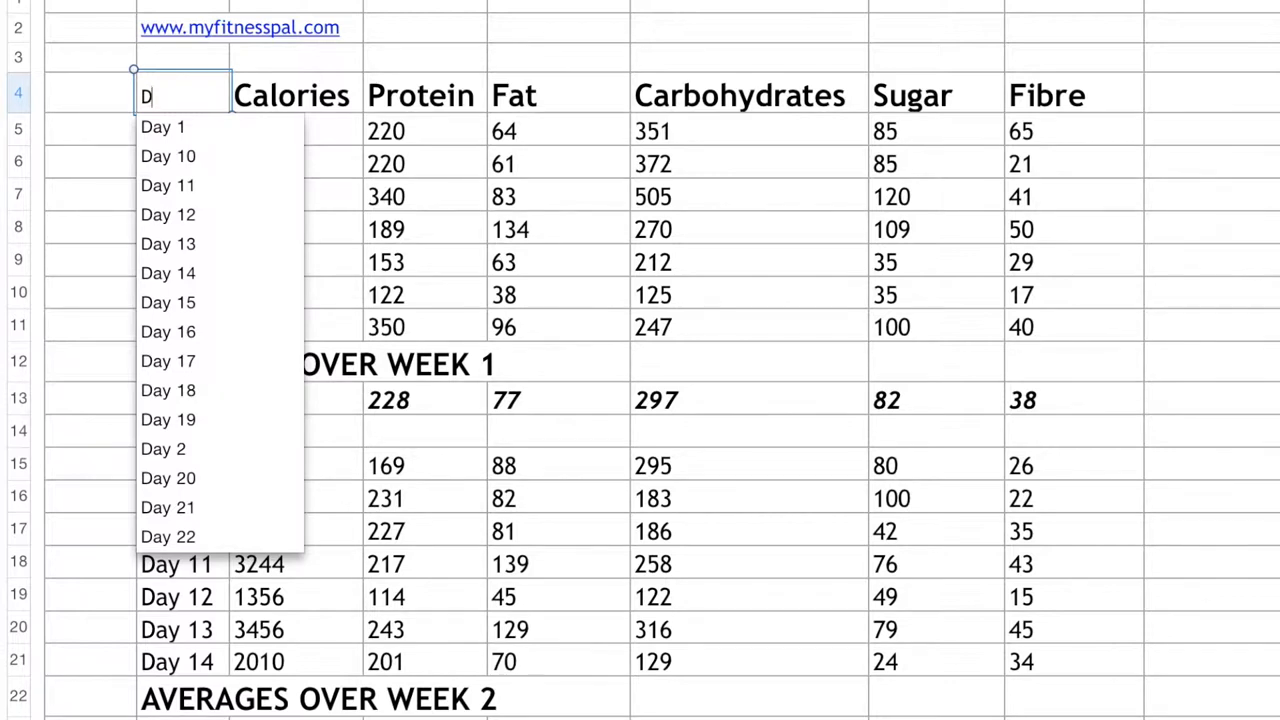
{"action": "type", "text": "ay"}
{"action": "left_click", "coordinate": [337, 104]}
{"action": "left_click", "coordinate": [193, 105]}
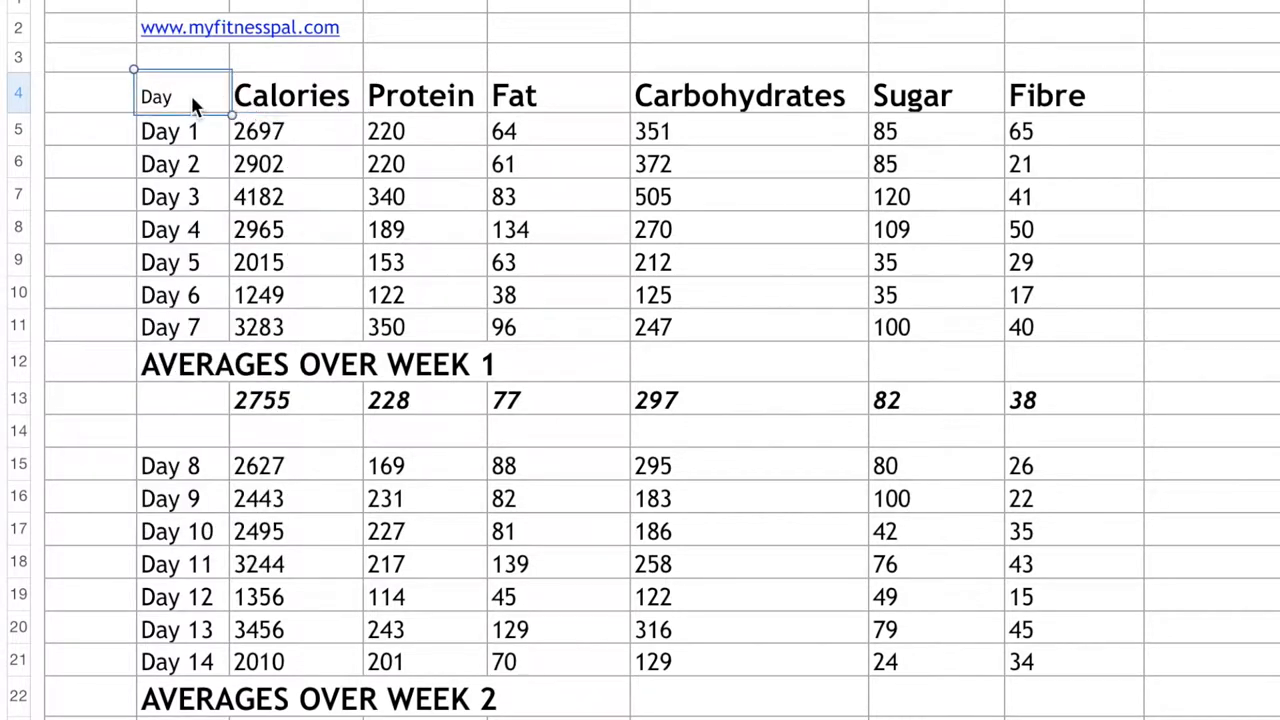
{"action": "left_click", "coordinate": [298, 102]}
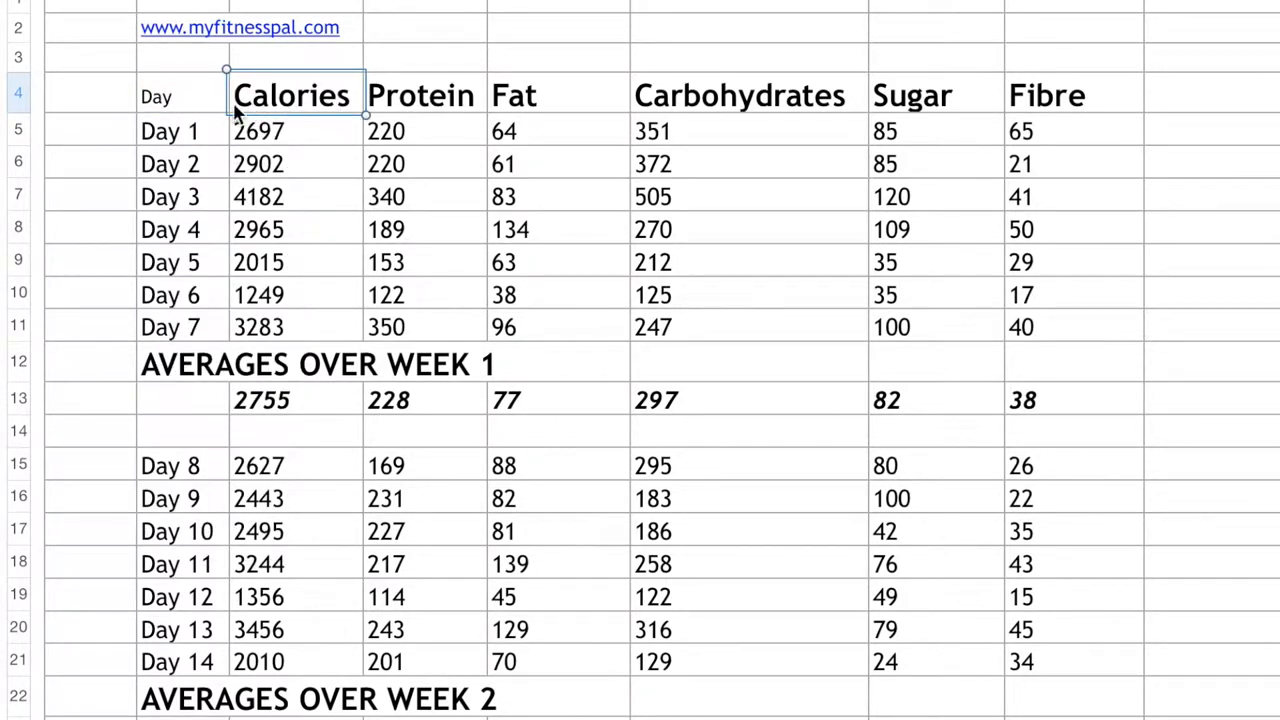
{"action": "left_click", "coordinate": [166, 101]}
{"action": "key", "text": "Delete"}
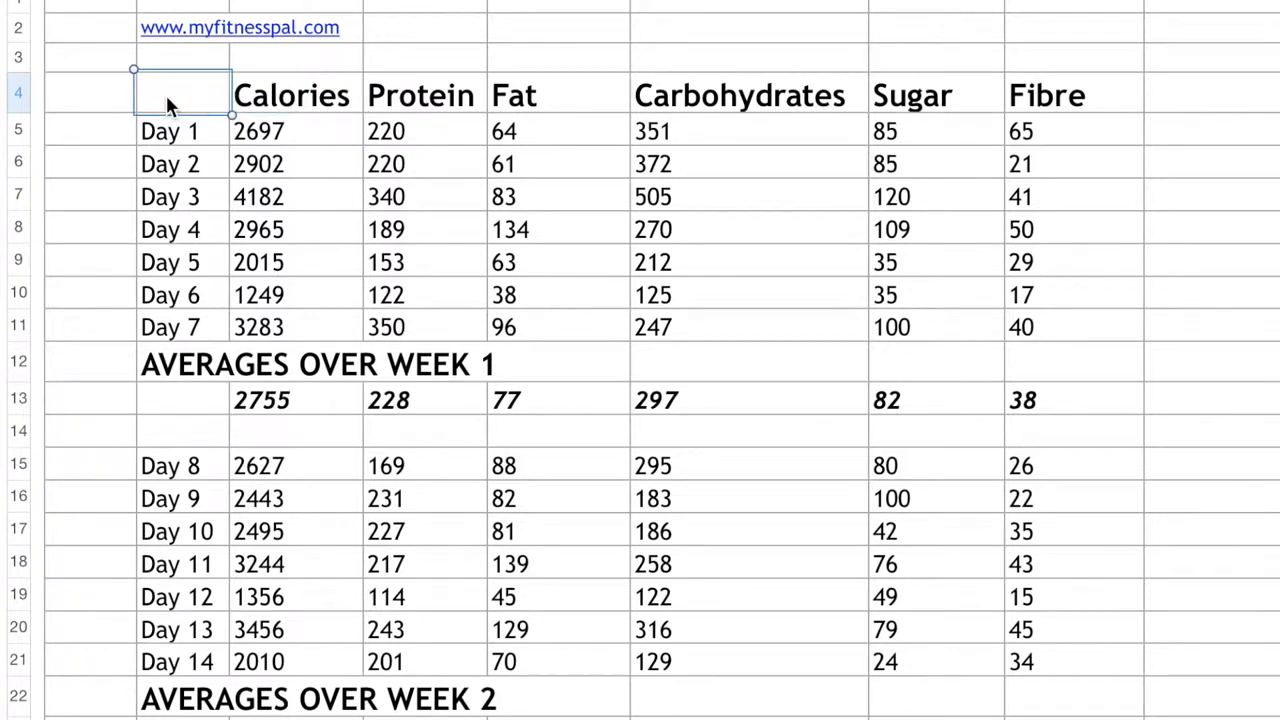
- Examine the header row column by column: Calories, the macronutrients Protein, Fat and Carbohydrates, and finally Sugar and Fibre
{"action": "left_click", "coordinate": [178, 130]}
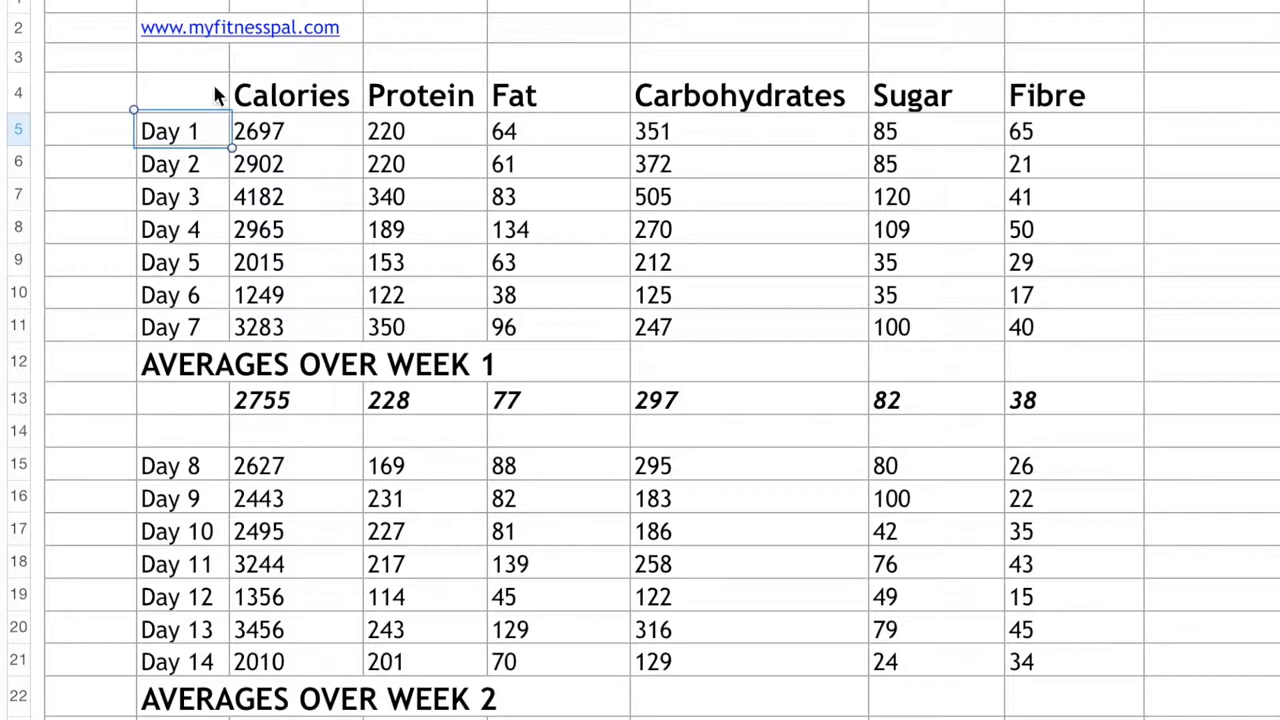
{"action": "left_click_drag", "start_coordinate": [192, 94], "coordinate": [1100, 105]}
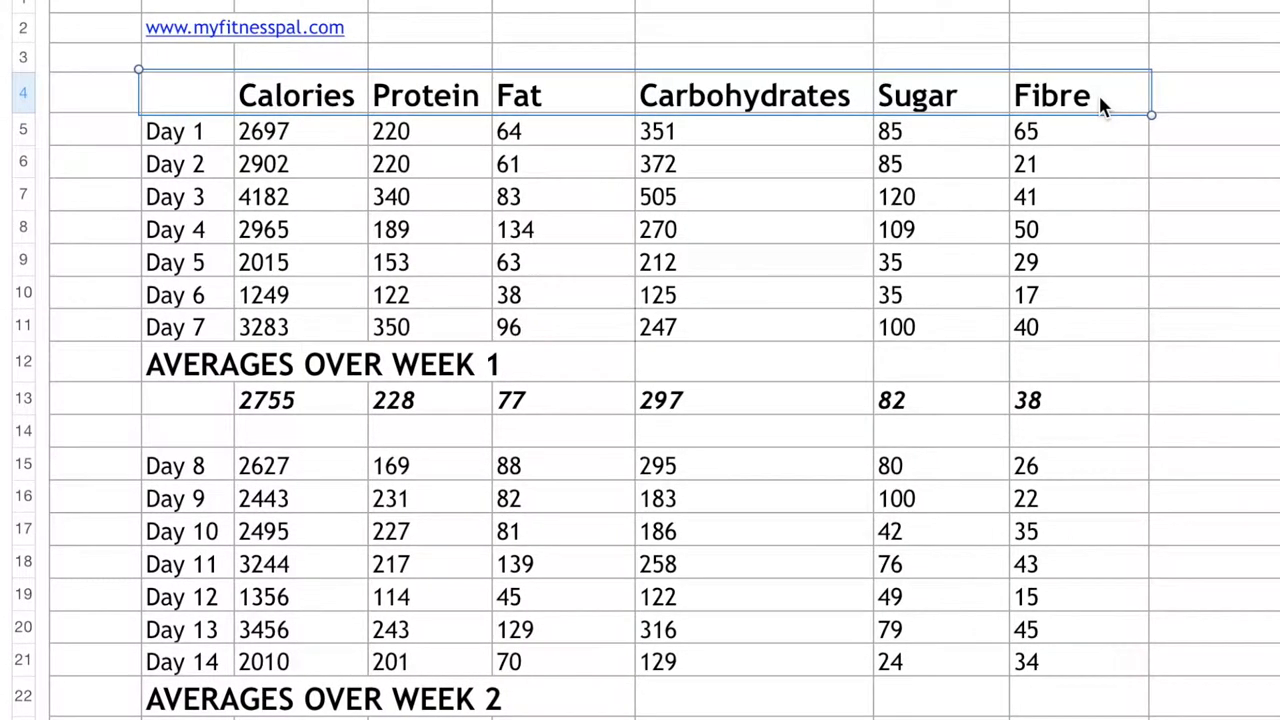
{"action": "left_click", "coordinate": [222, 95]}
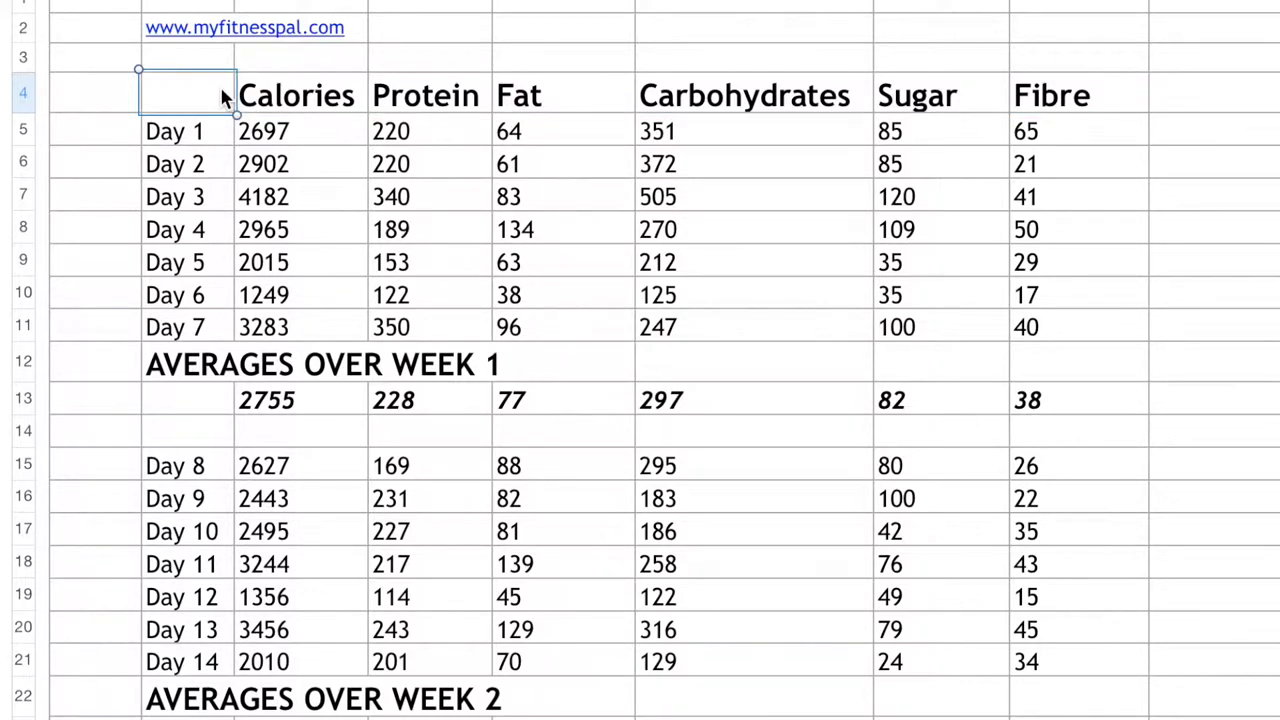
{"action": "left_click", "coordinate": [301, 108]}
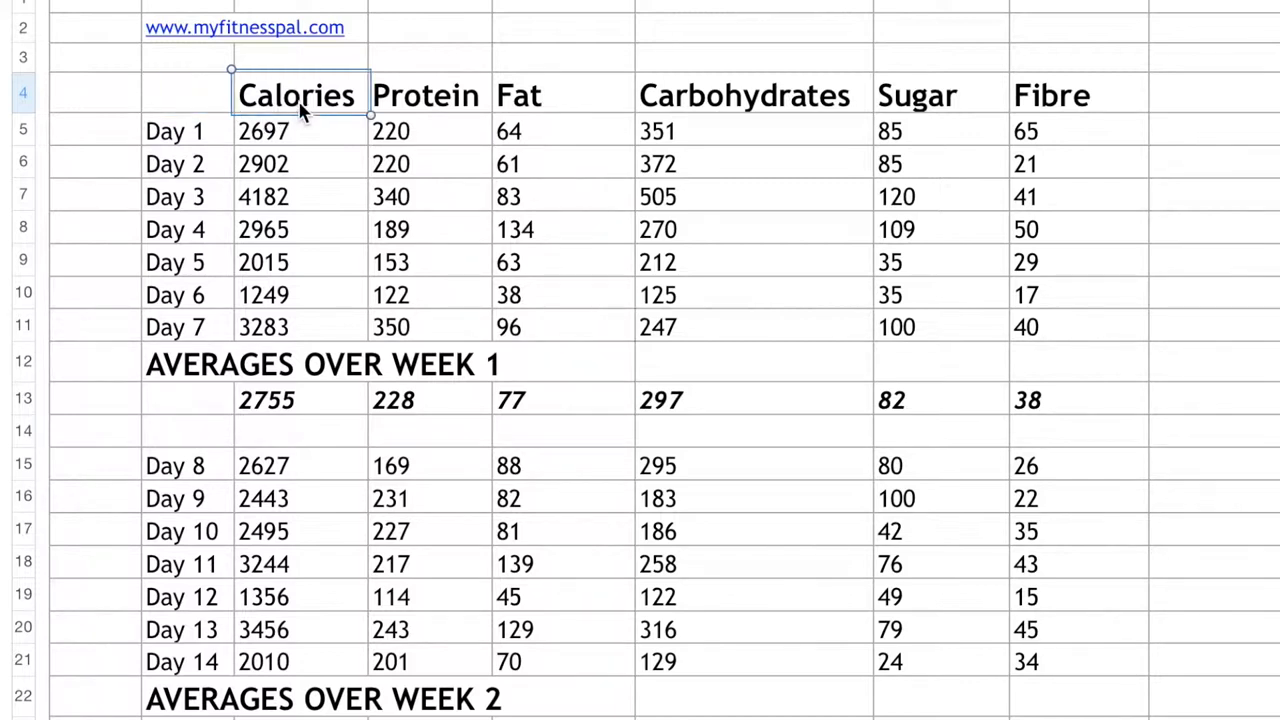
{"action": "left_click", "coordinate": [467, 104]}
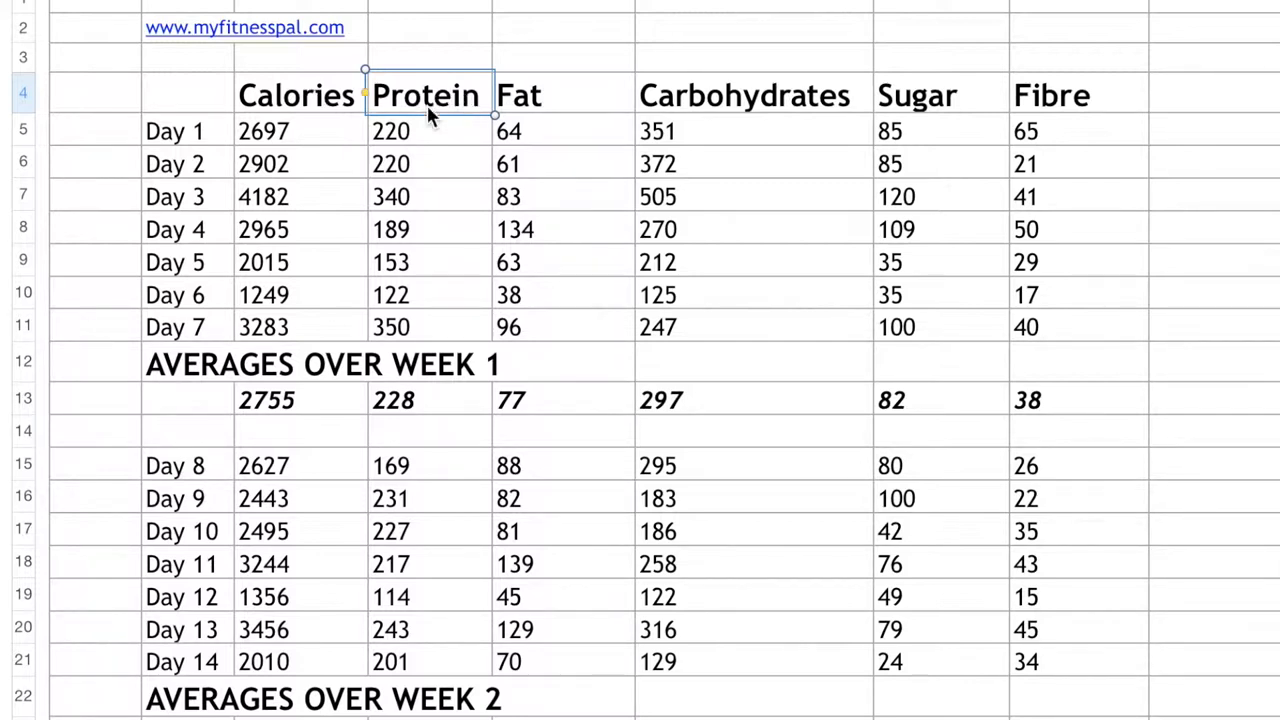
{"action": "left_click", "coordinate": [569, 100]}
{"action": "left_click", "coordinate": [775, 100]}
{"action": "left_click", "coordinate": [912, 98]}
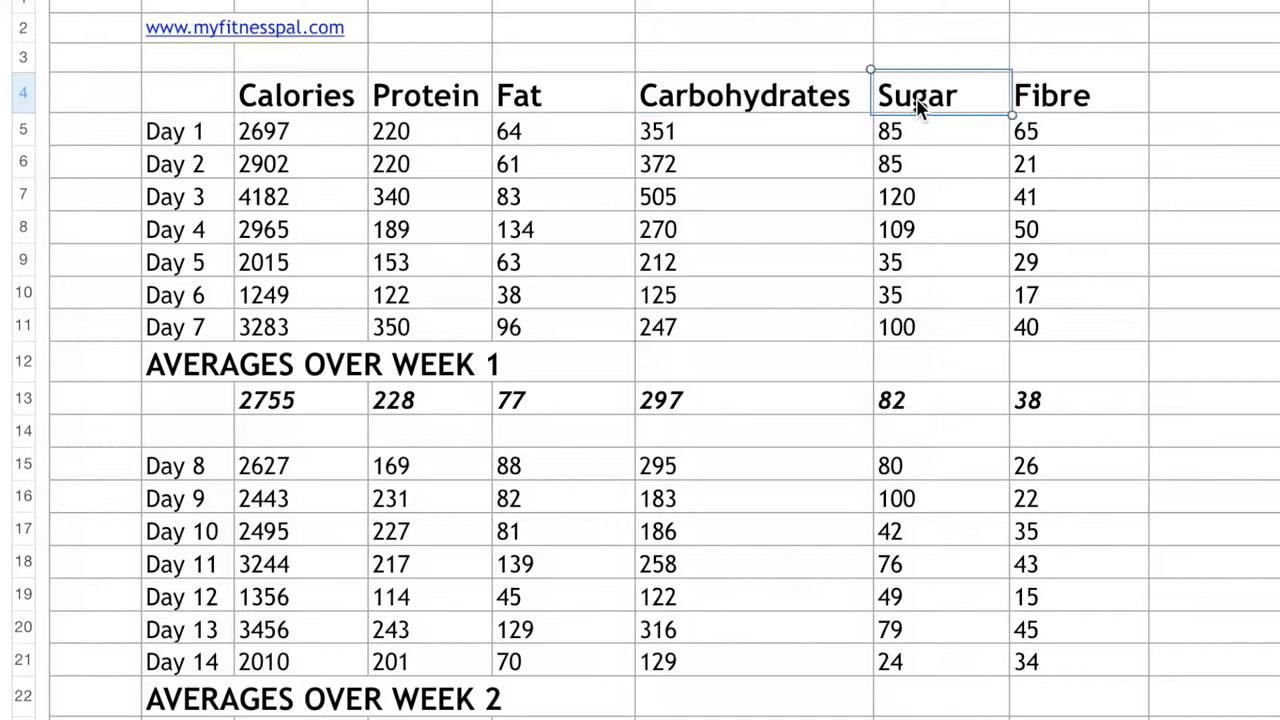
{"action": "left_click", "coordinate": [1033, 105]}
{"action": "left_click_drag", "start_coordinate": [457, 94], "coordinate": [743, 120]}
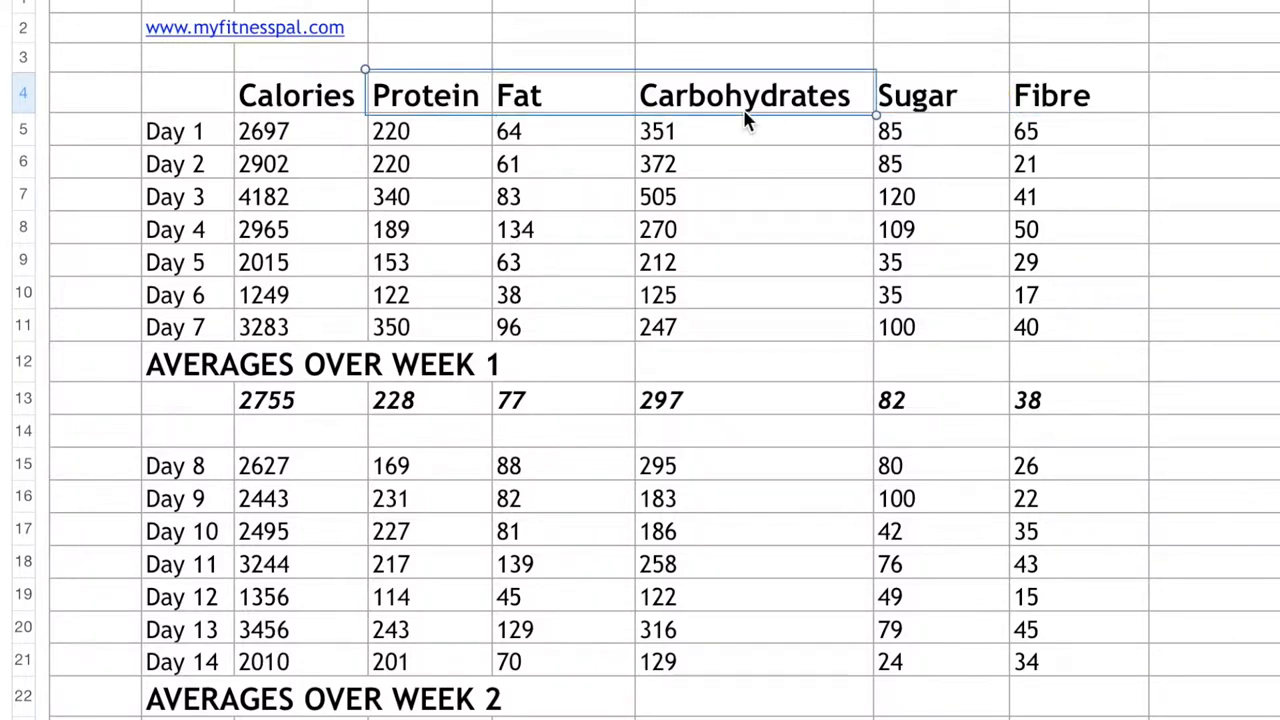
{"action": "left_click_drag", "start_coordinate": [943, 109], "coordinate": [1088, 105]}
{"action": "left_click", "coordinate": [1060, 145]}
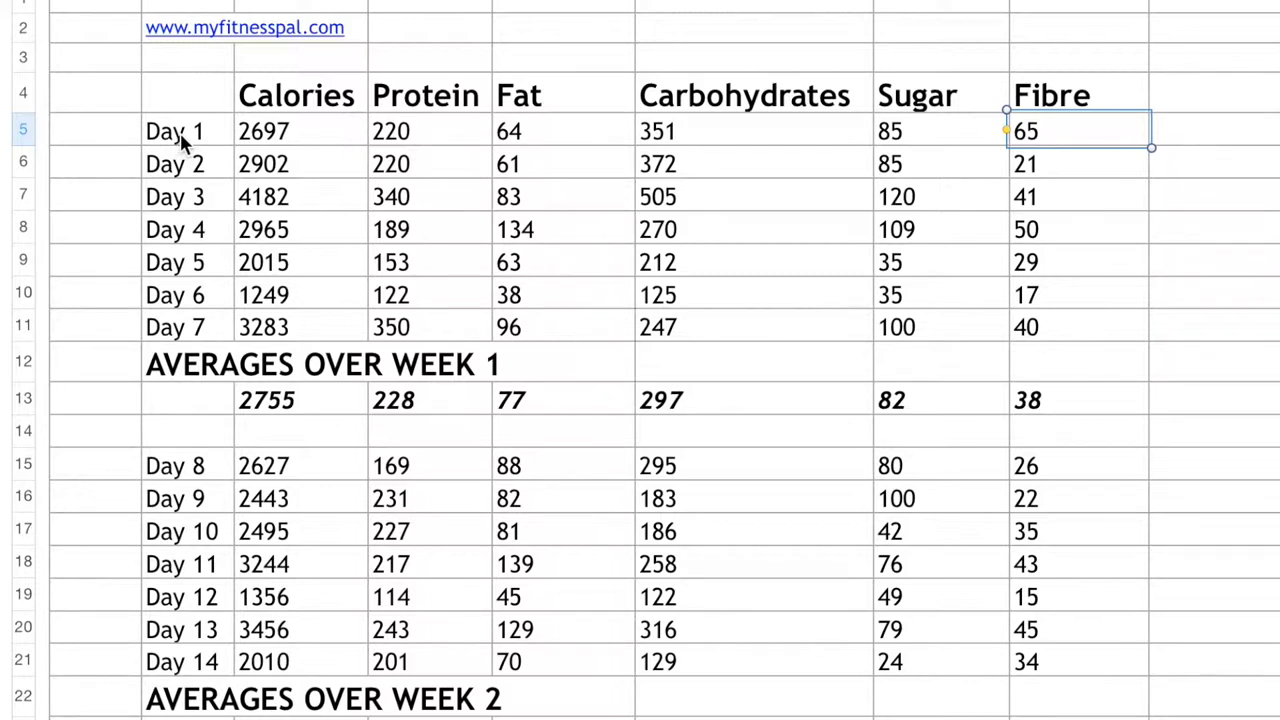
- Examine the Day 1 to Day 7 entries and the Week 1 averages calculated from the daily values
{"action": "left_click_drag", "start_coordinate": [183, 141], "coordinate": [185, 330]}
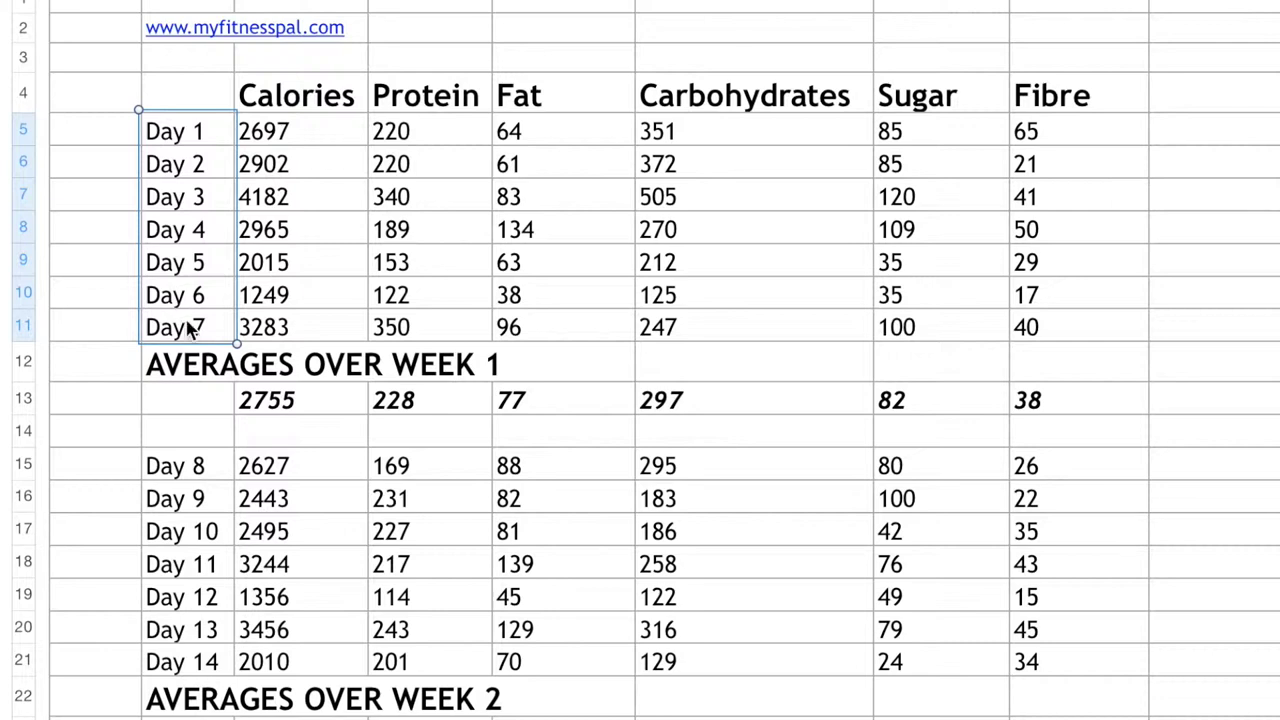
{"action": "left_click", "coordinate": [190, 372]}
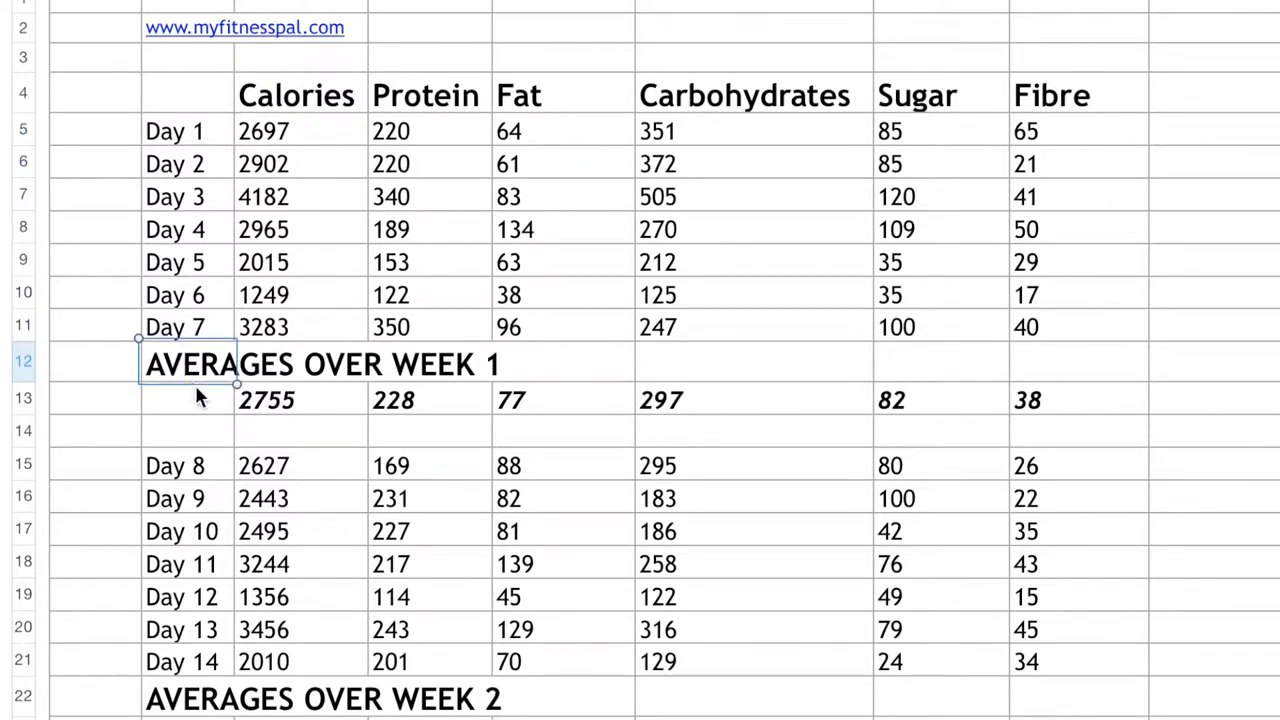
{"action": "left_click", "coordinate": [292, 405]}
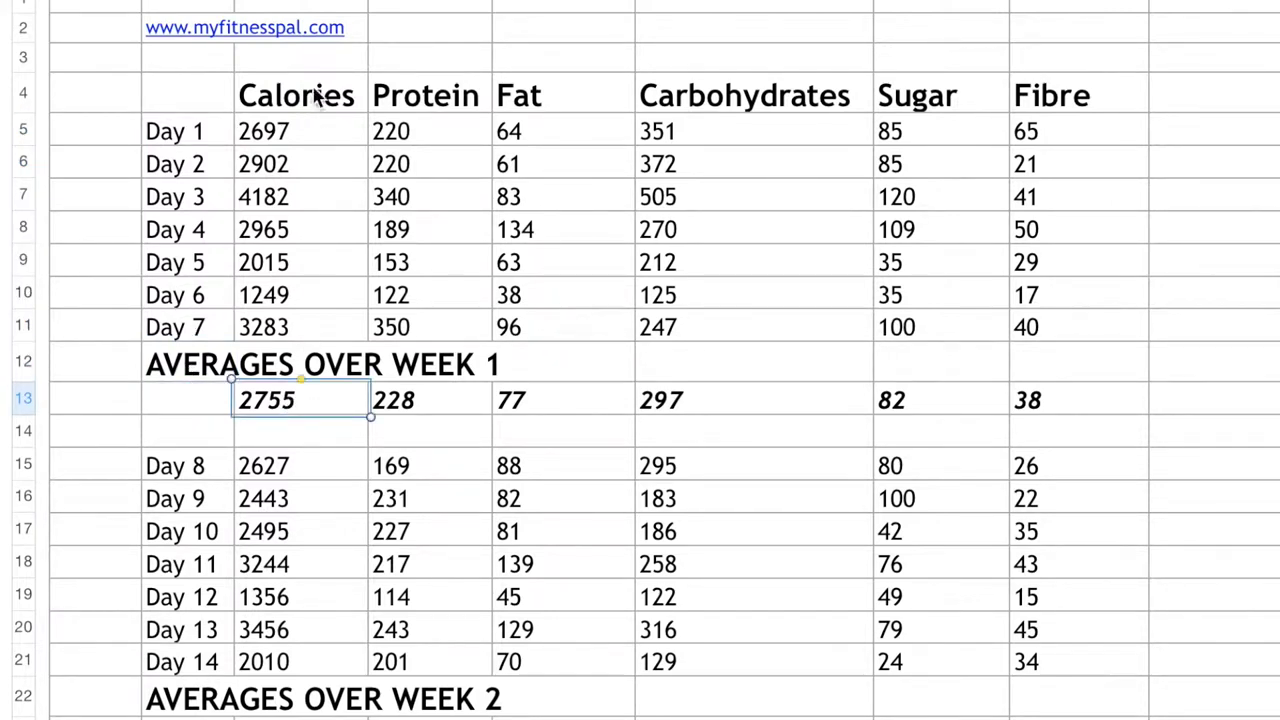
{"action": "left_click_drag", "start_coordinate": [286, 412], "coordinate": [290, 430]}
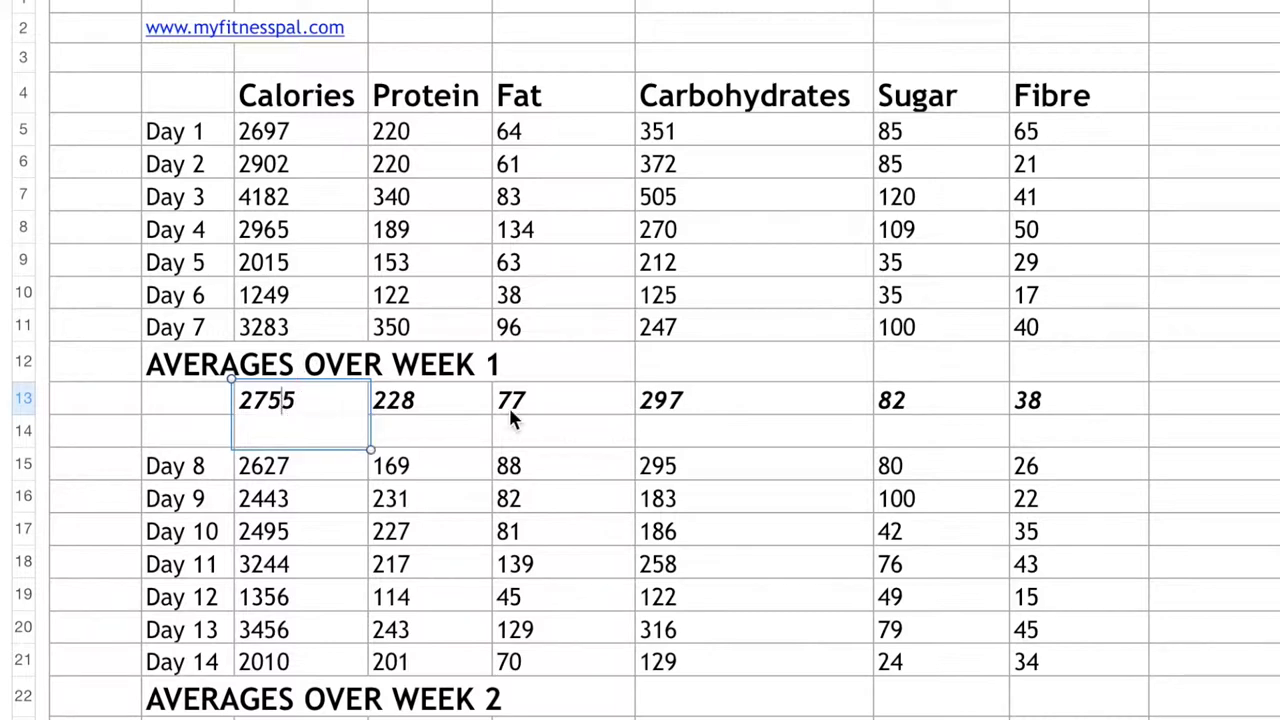
{"action": "left_click", "coordinate": [465, 413]}
{"action": "left_click", "coordinate": [565, 400]}
{"action": "left_click", "coordinate": [665, 400]}
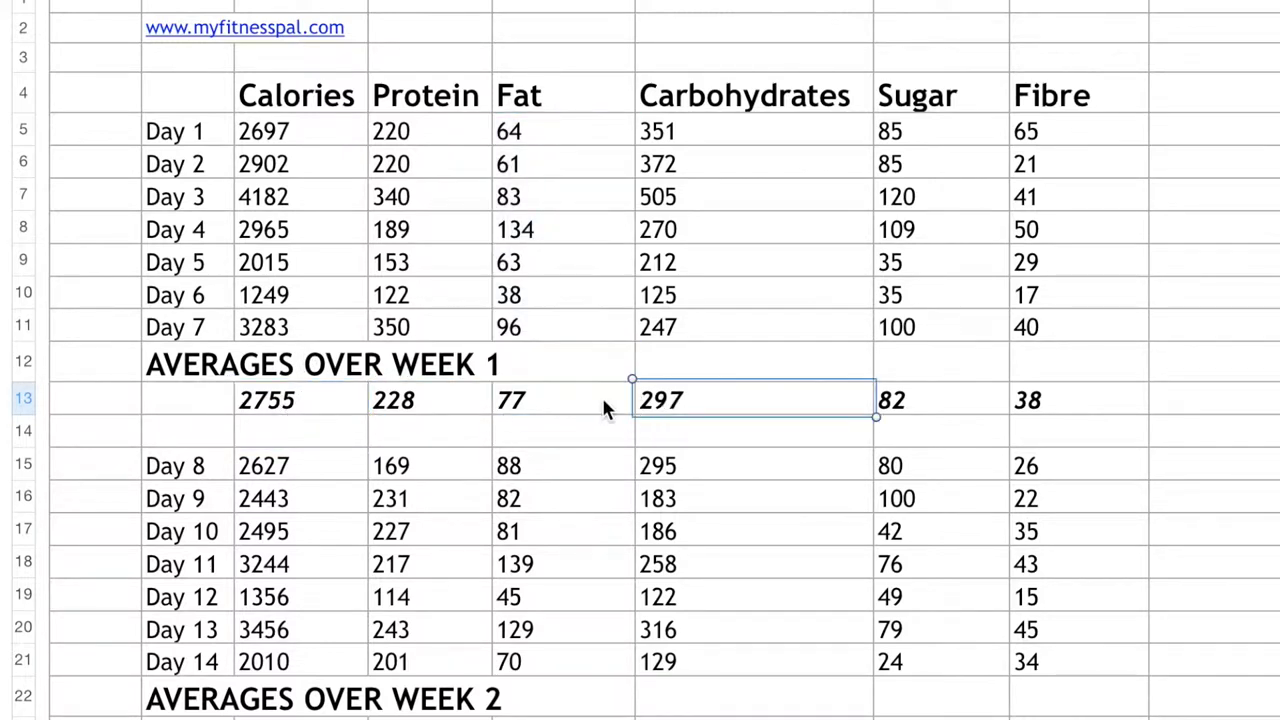
{"action": "left_click_drag", "start_coordinate": [675, 128], "coordinate": [688, 323]}
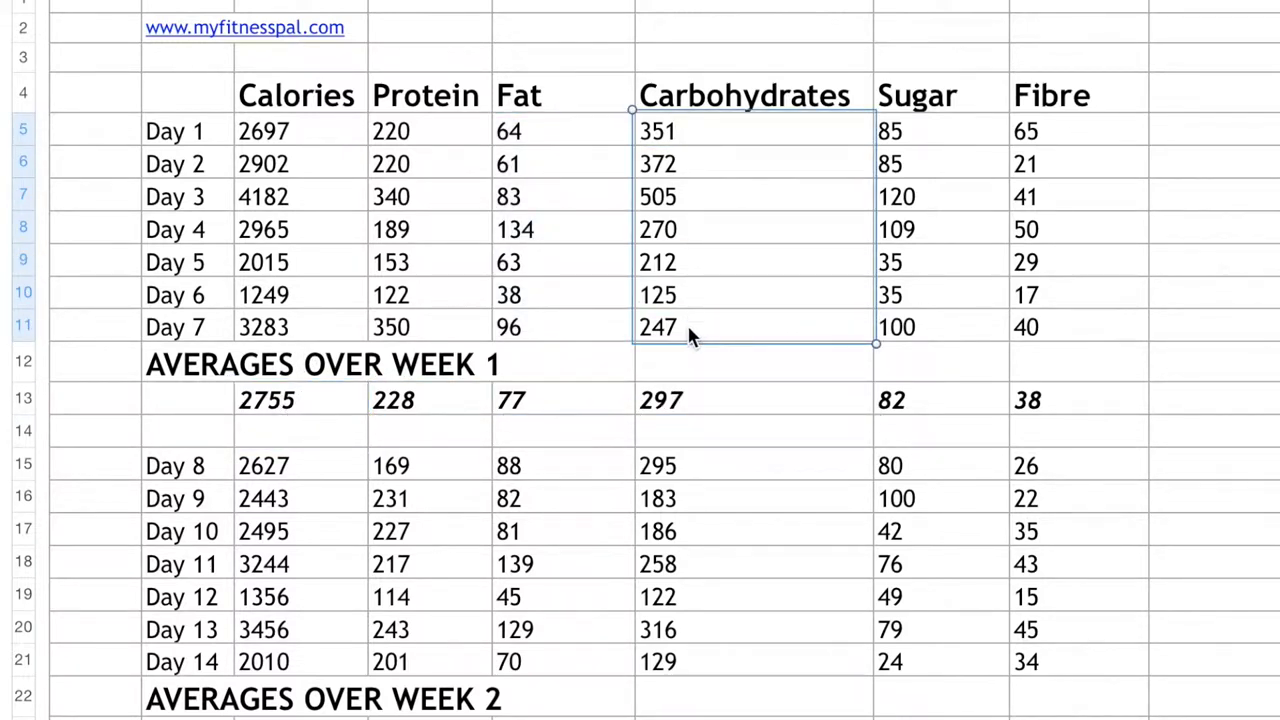
{"action": "left_click", "coordinate": [517, 406]}
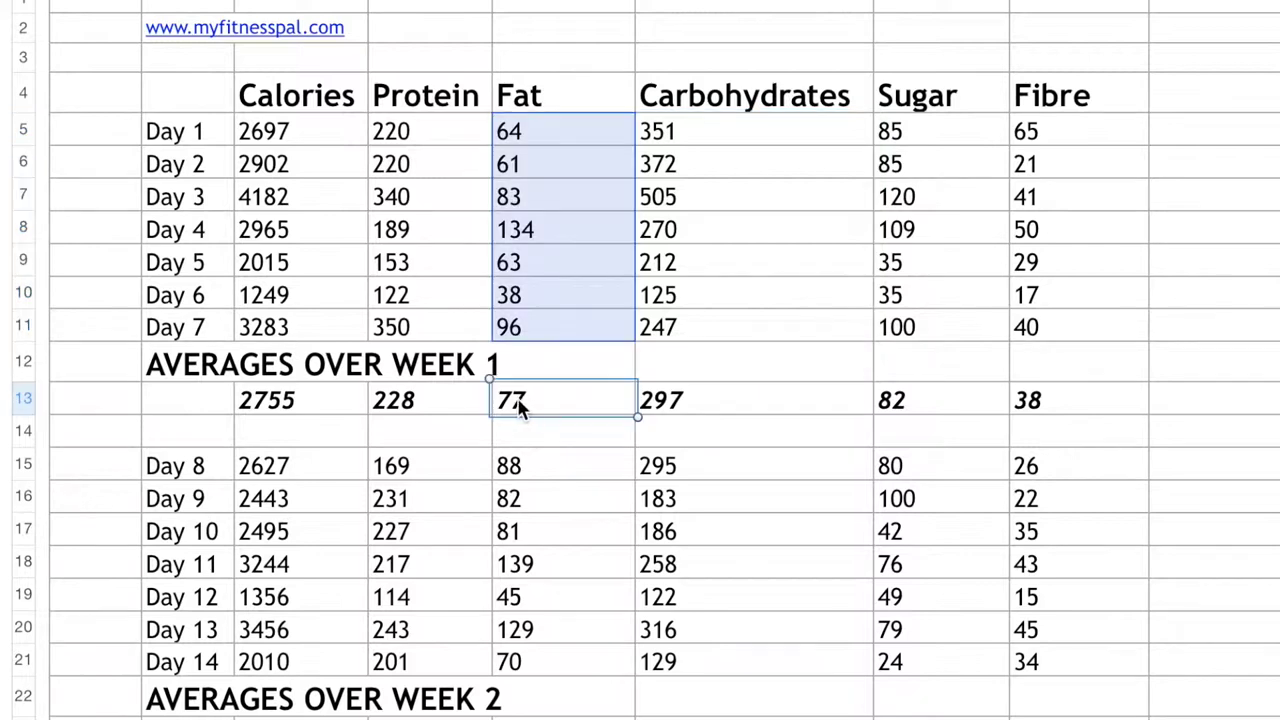
- Select the whole Week 1 block, from the header row through the averages row and across to Fibre
{"action": "left_click", "coordinate": [210, 93]}
{"action": "left_click", "coordinate": [177, 98]}
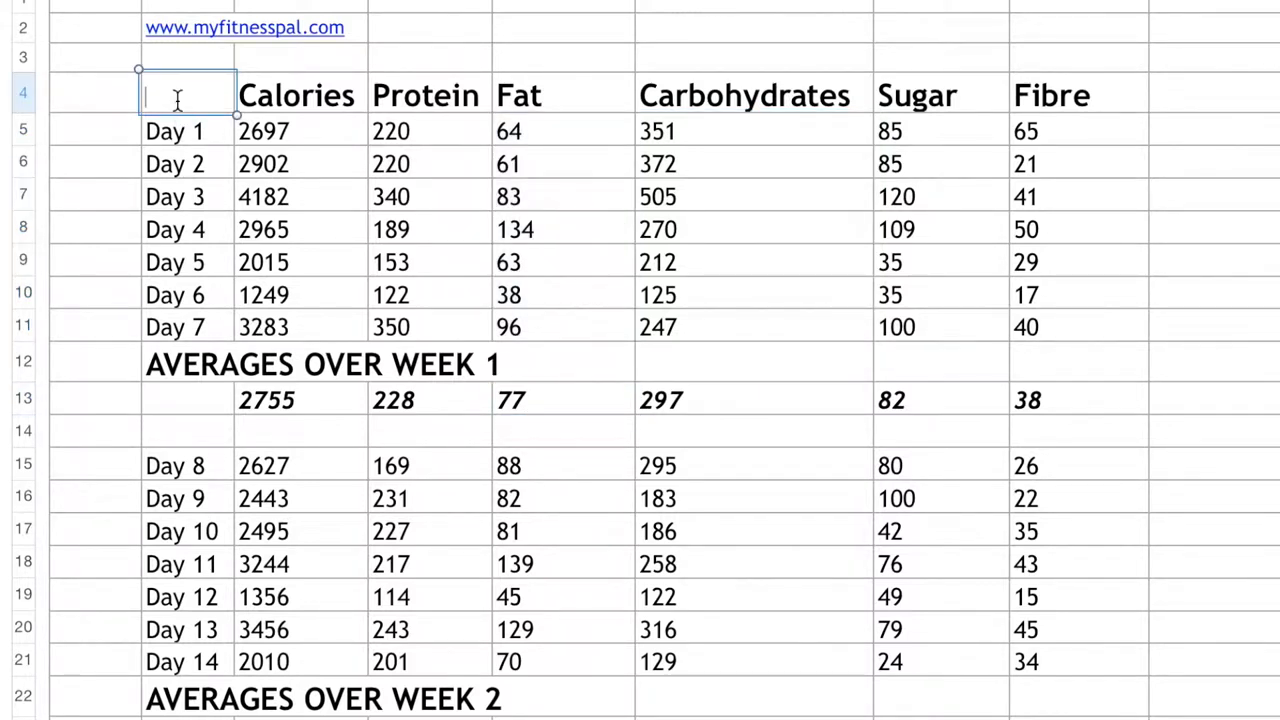
{"action": "left_click", "coordinate": [80, 110]}
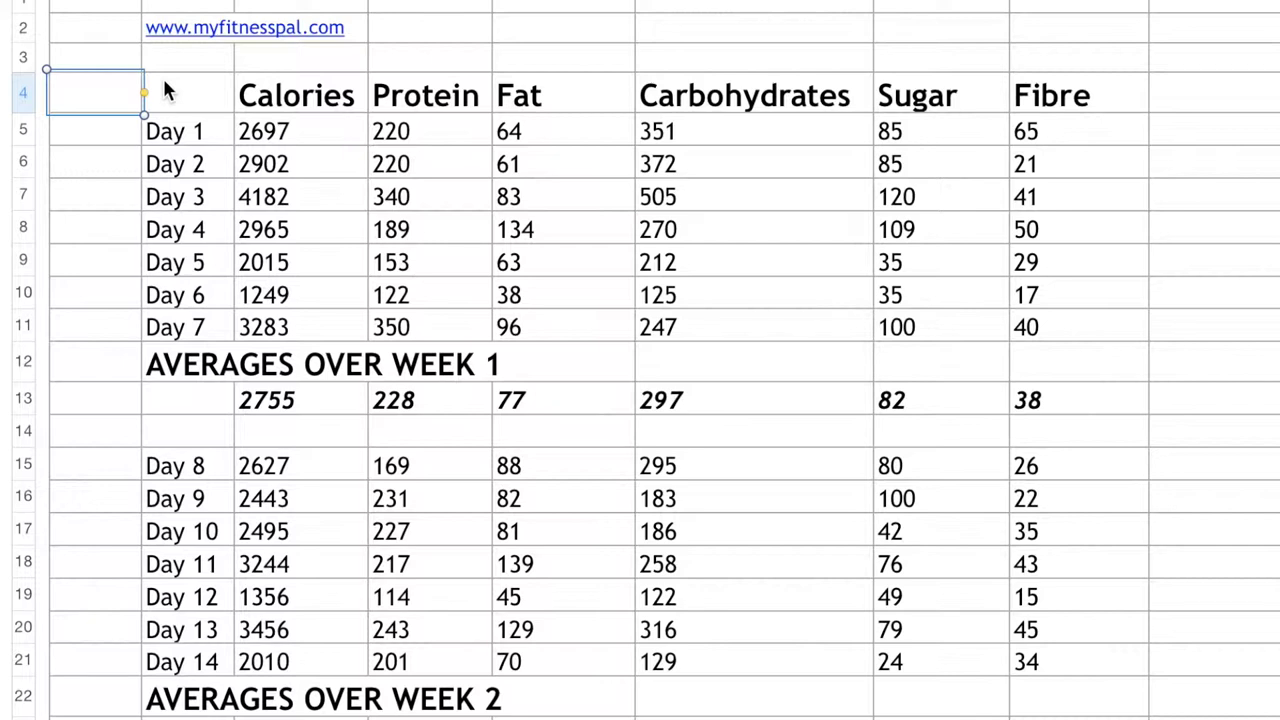
{"action": "left_click_drag", "start_coordinate": [165, 90], "coordinate": [1040, 400]}
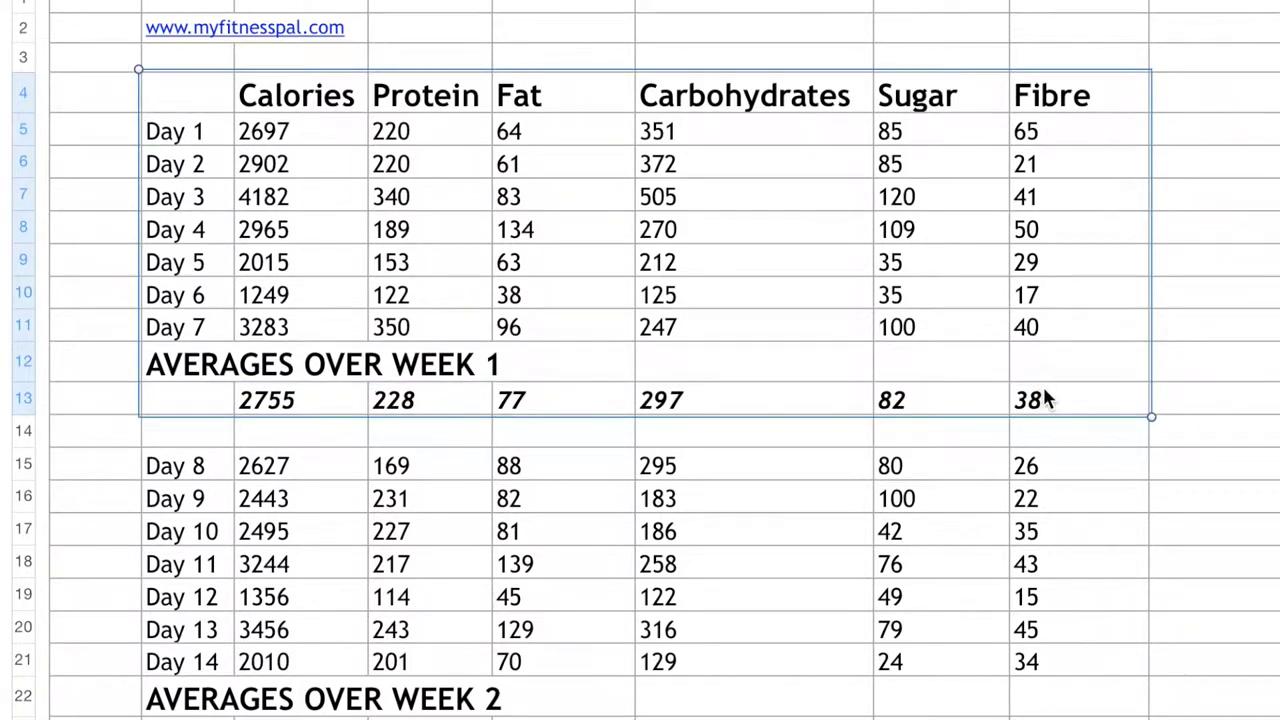
{"action": "right_click", "coordinate": [1045, 399]}
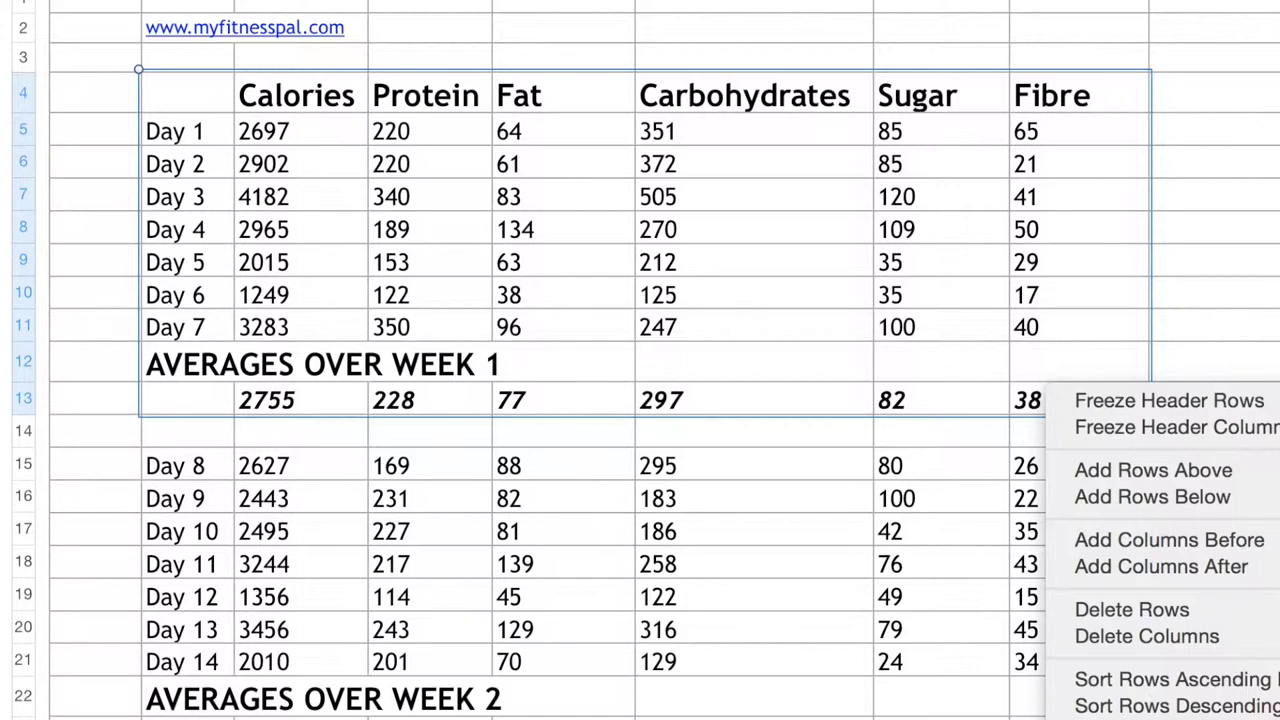
{"action": "left_click", "coordinate": [534, 320]}
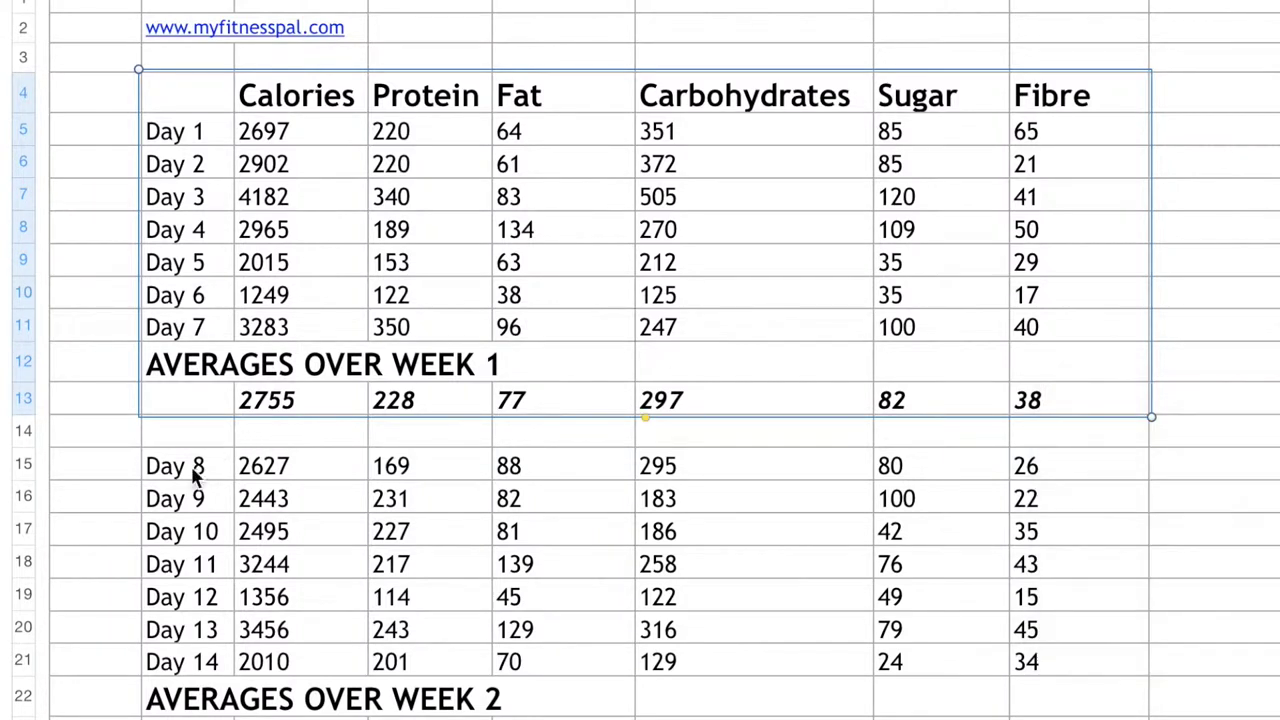
- Select the Week 2 block from Day 8 through its averages across to Fibre, and return to Day 1
{"action": "left_click", "coordinate": [186, 470]}
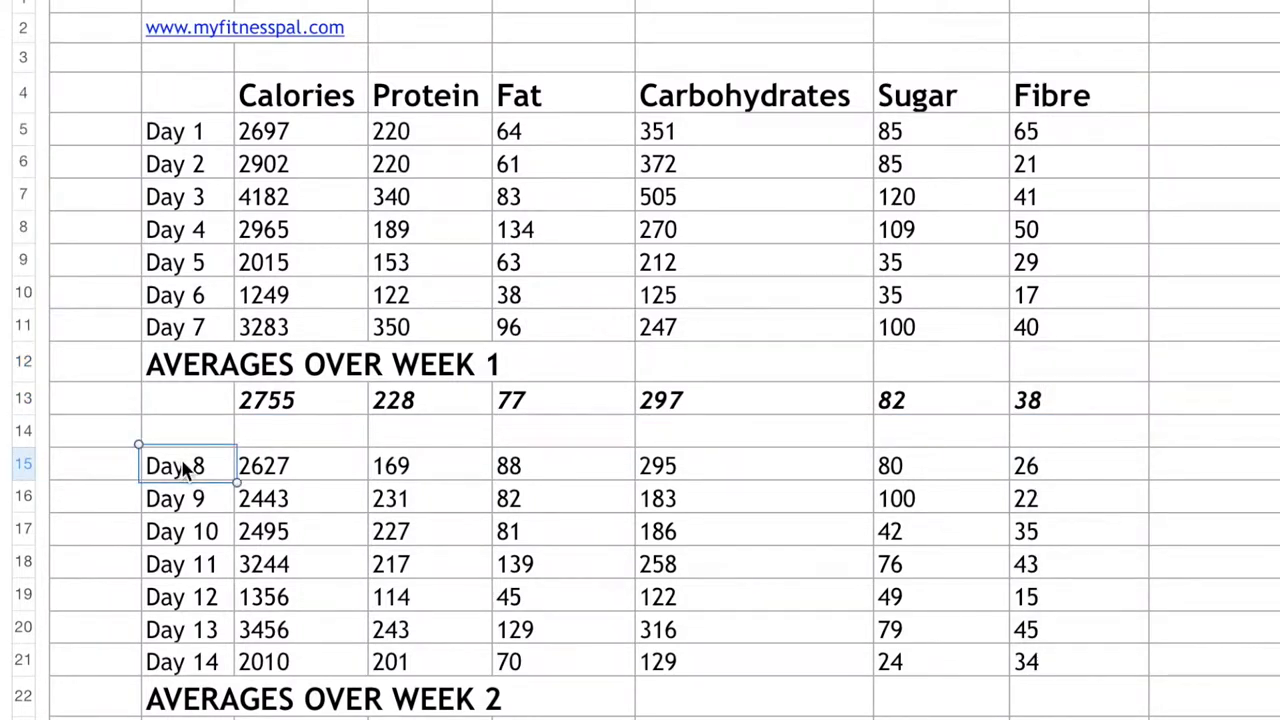
{"action": "right_click", "coordinate": [178, 468]}
{"action": "left_click", "coordinate": [121, 464]}
{"action": "left_click_drag", "start_coordinate": [180, 466], "coordinate": [1100, 712]}
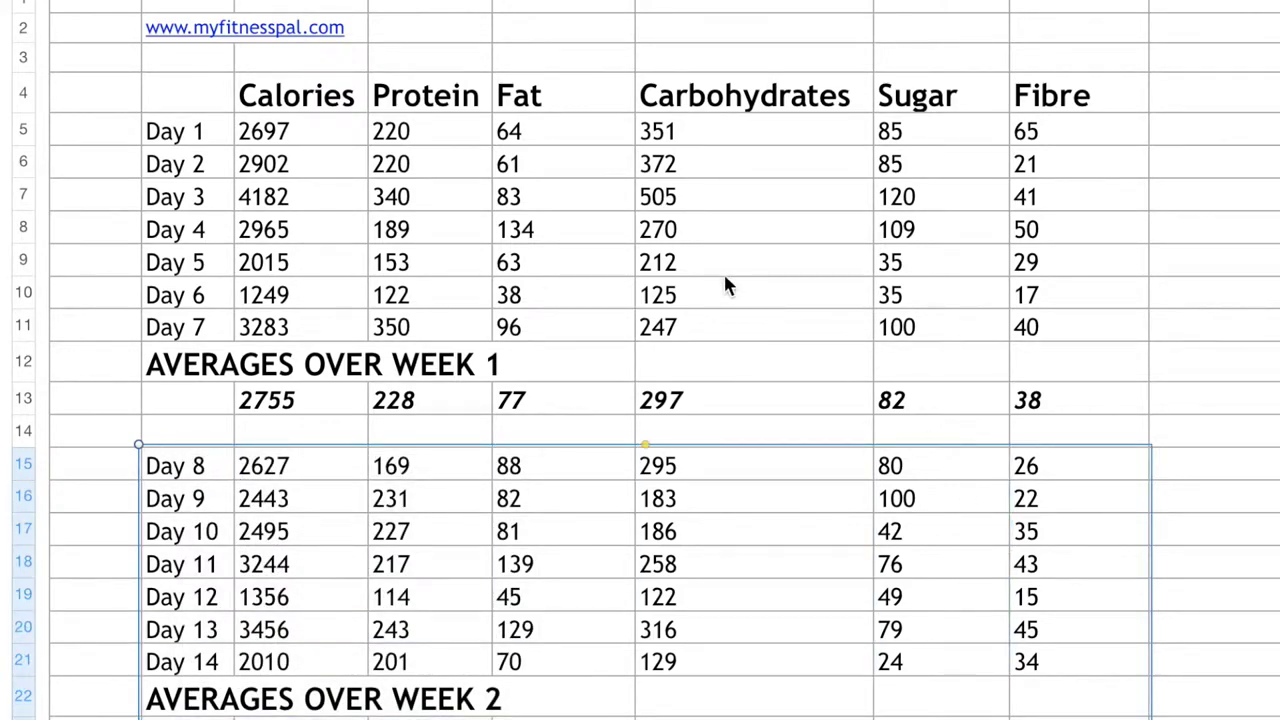
{"action": "left_click", "coordinate": [719, 241]}
{"action": "left_click", "coordinate": [205, 122]}
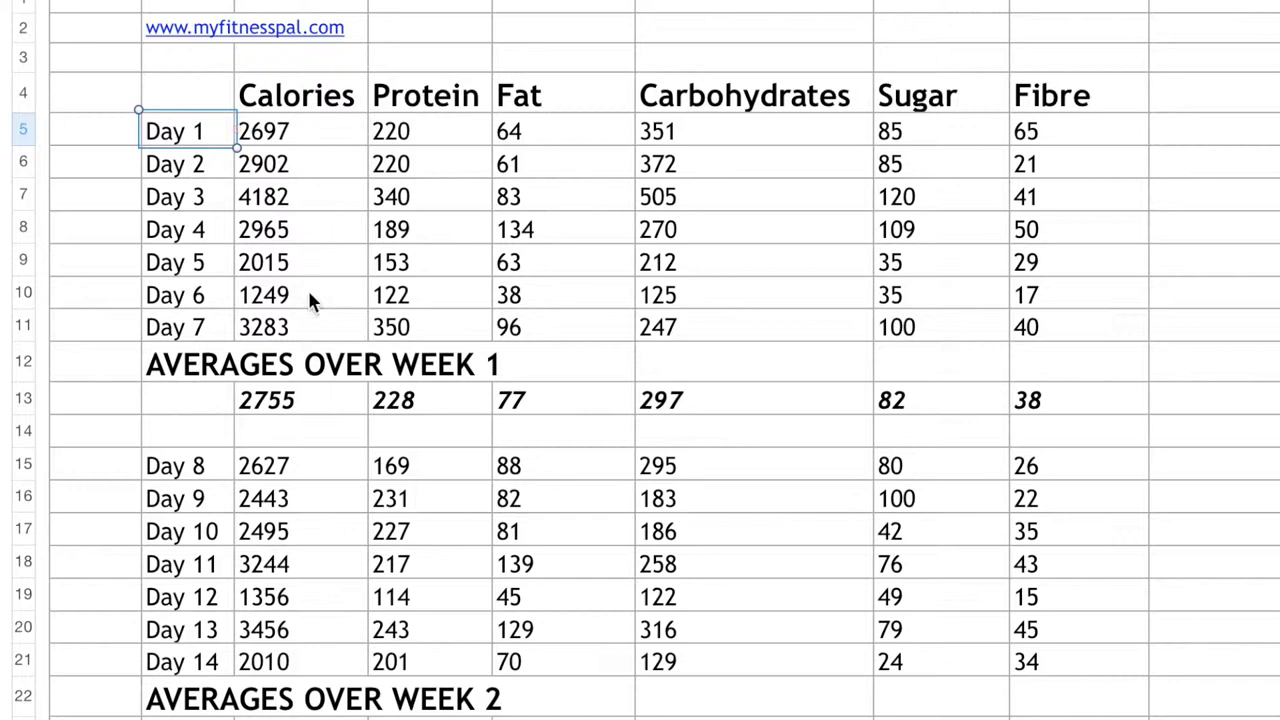
- Review the Week 1 average of each nutrient in turn, from Calories to Fibre
{"action": "left_click", "coordinate": [295, 402]}
{"action": "left_click", "coordinate": [440, 402]}
{"action": "left_click", "coordinate": [560, 400]}
{"action": "left_click", "coordinate": [700, 405]}
{"action": "left_click", "coordinate": [955, 402]}
{"action": "left_click", "coordinate": [1046, 398]}
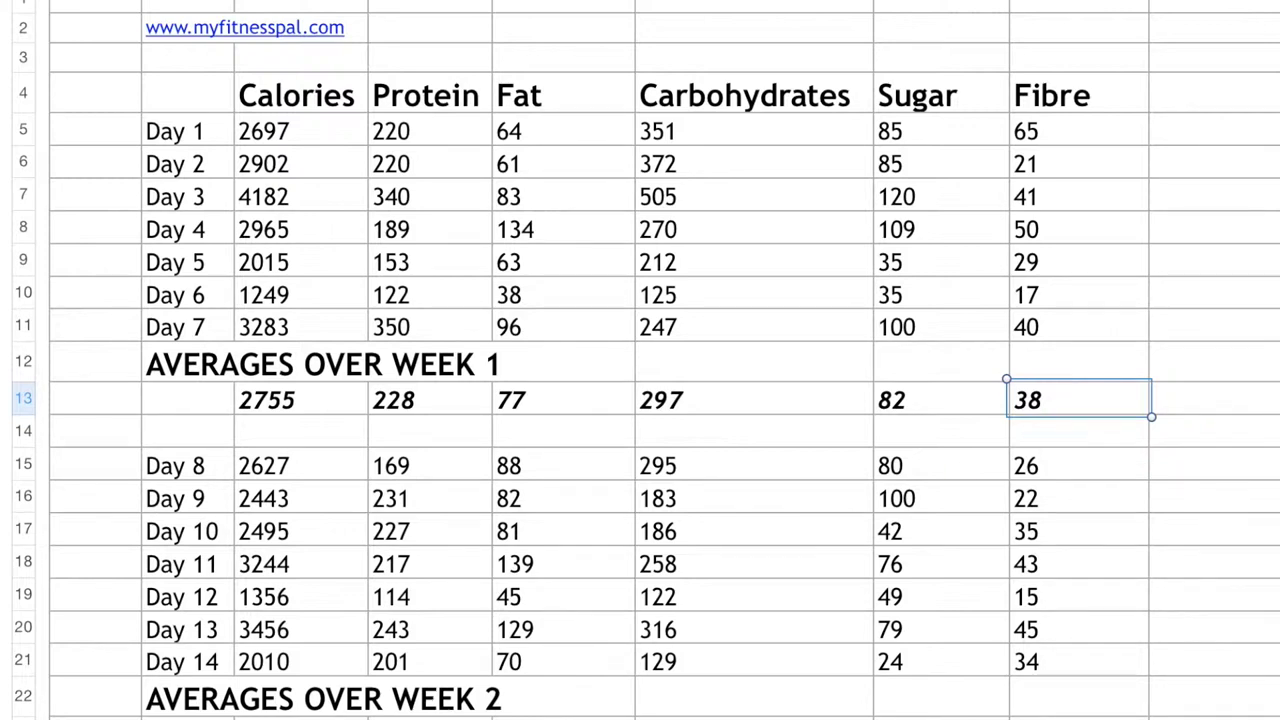
- Calculate the Week 1 Calories average in C13 with an AVERAGE formula over Day 1 to Day 7, C5:C11
{"action": "left_click", "coordinate": [335, 403]}
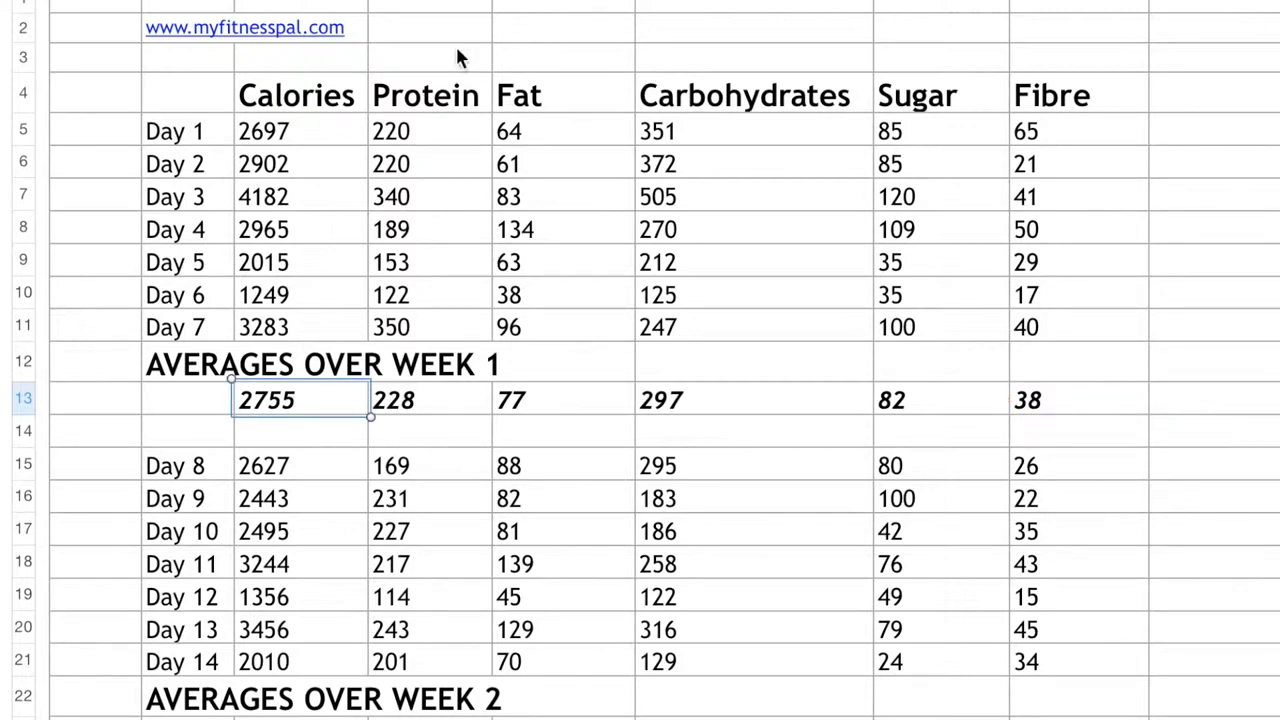
{"action": "left_click_drag", "start_coordinate": [280, 137], "coordinate": [270, 318]}
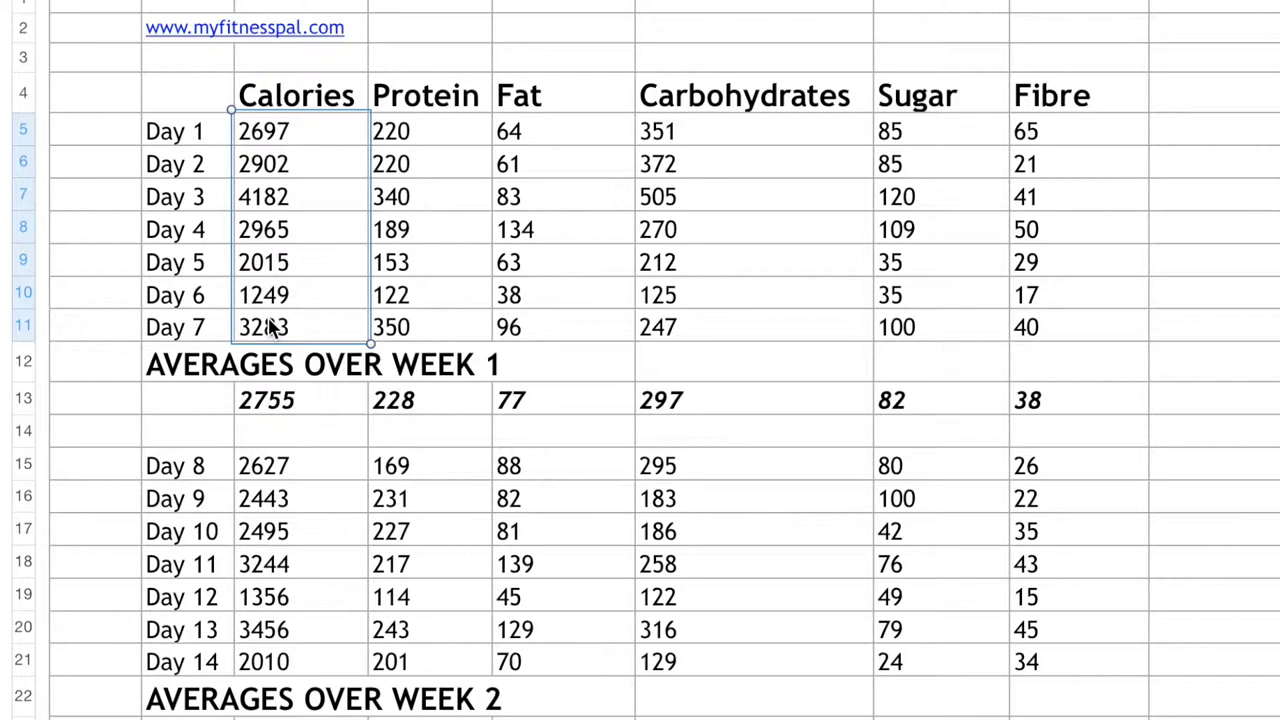
{"action": "left_click", "coordinate": [291, 402]}
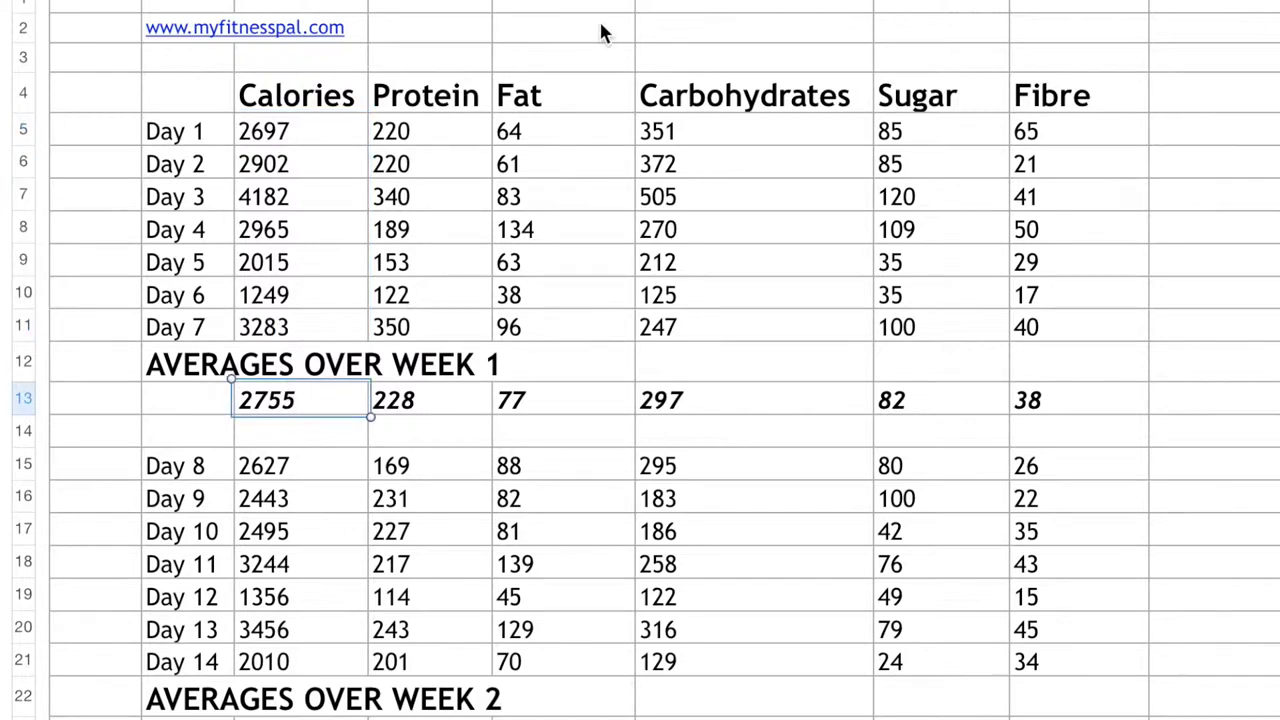
{"action": "type", "text": "=AVERAGE"}
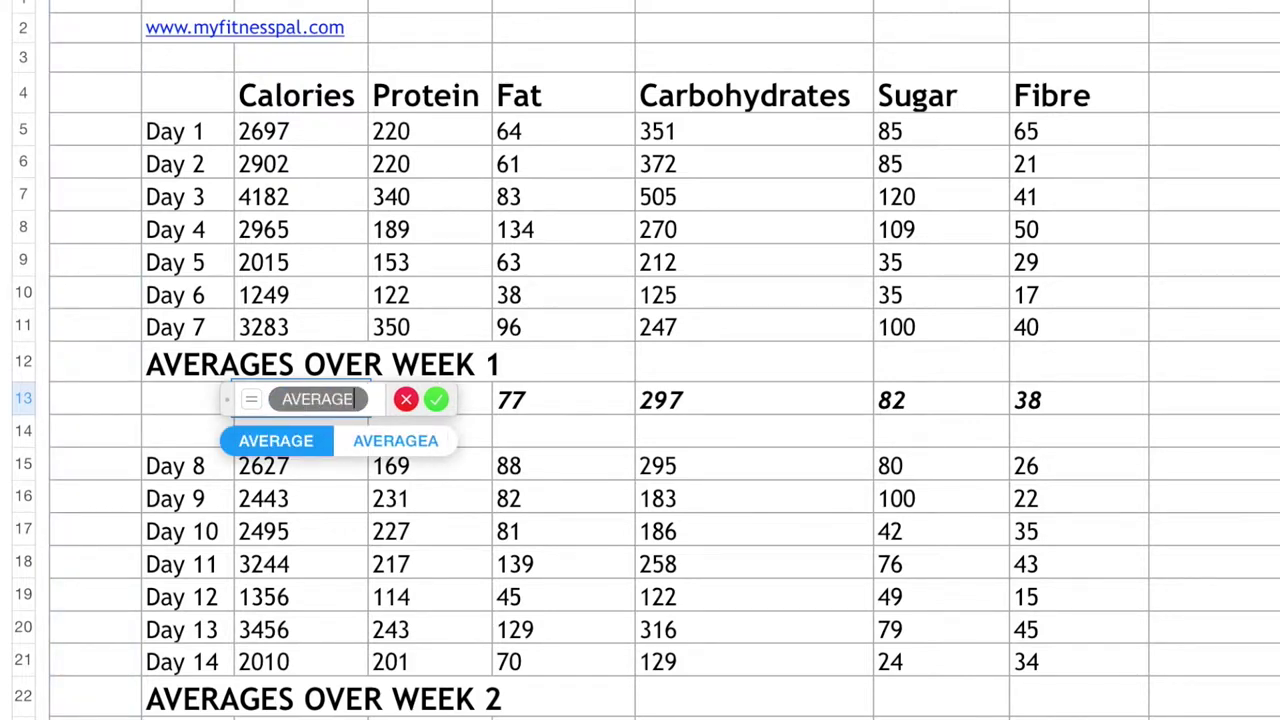
{"action": "key", "text": "Return"}
{"action": "left_click_drag", "start_coordinate": [317, 128], "coordinate": [300, 323]}
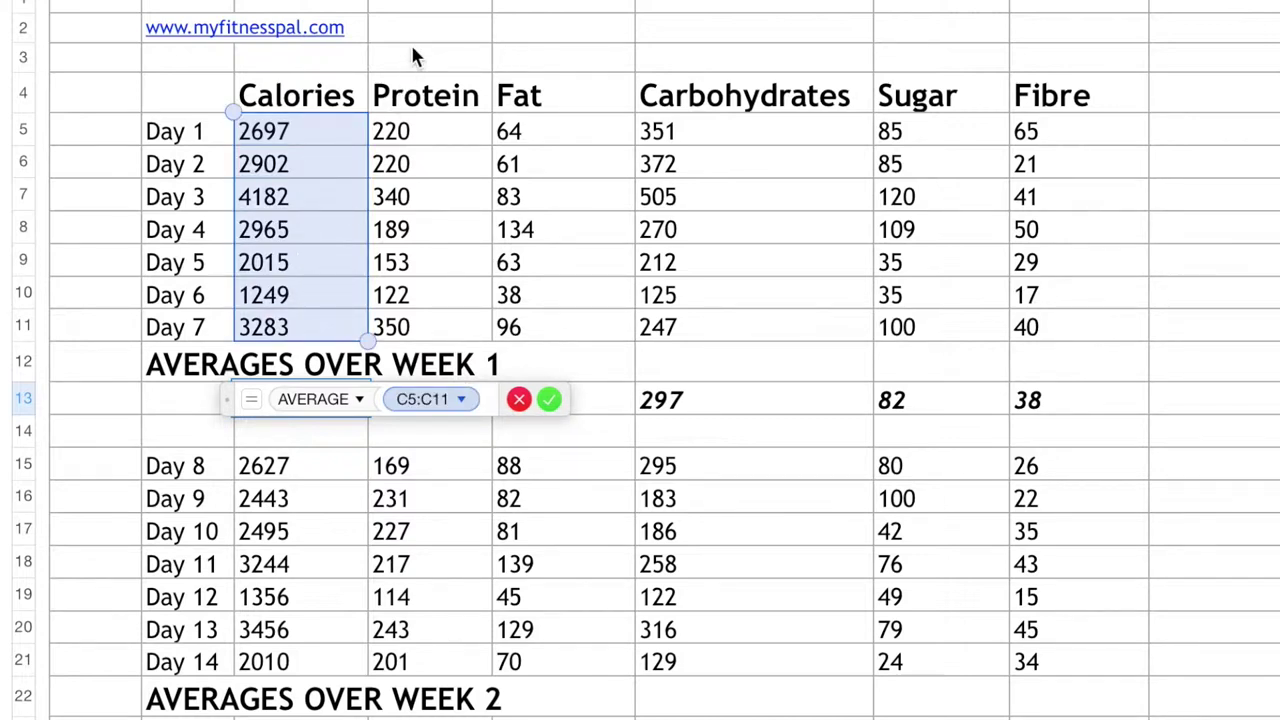
{"action": "type", "text": ")"}
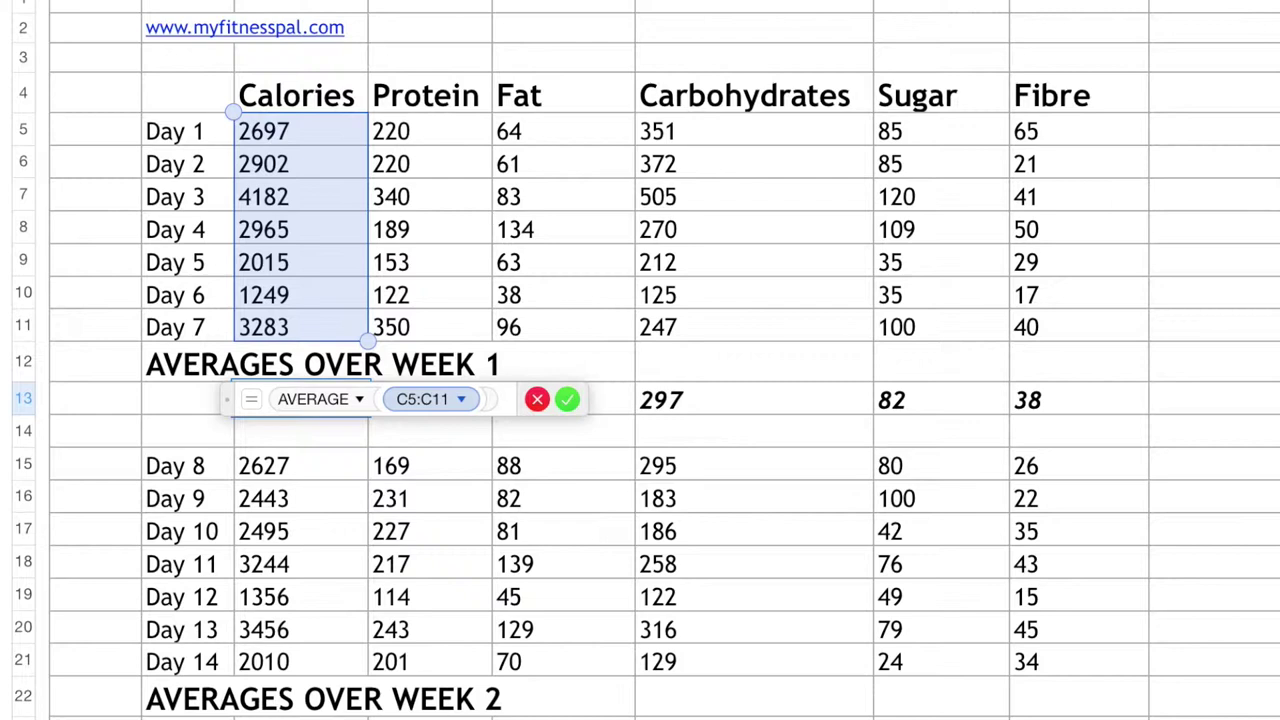
{"action": "key", "text": "Return"}
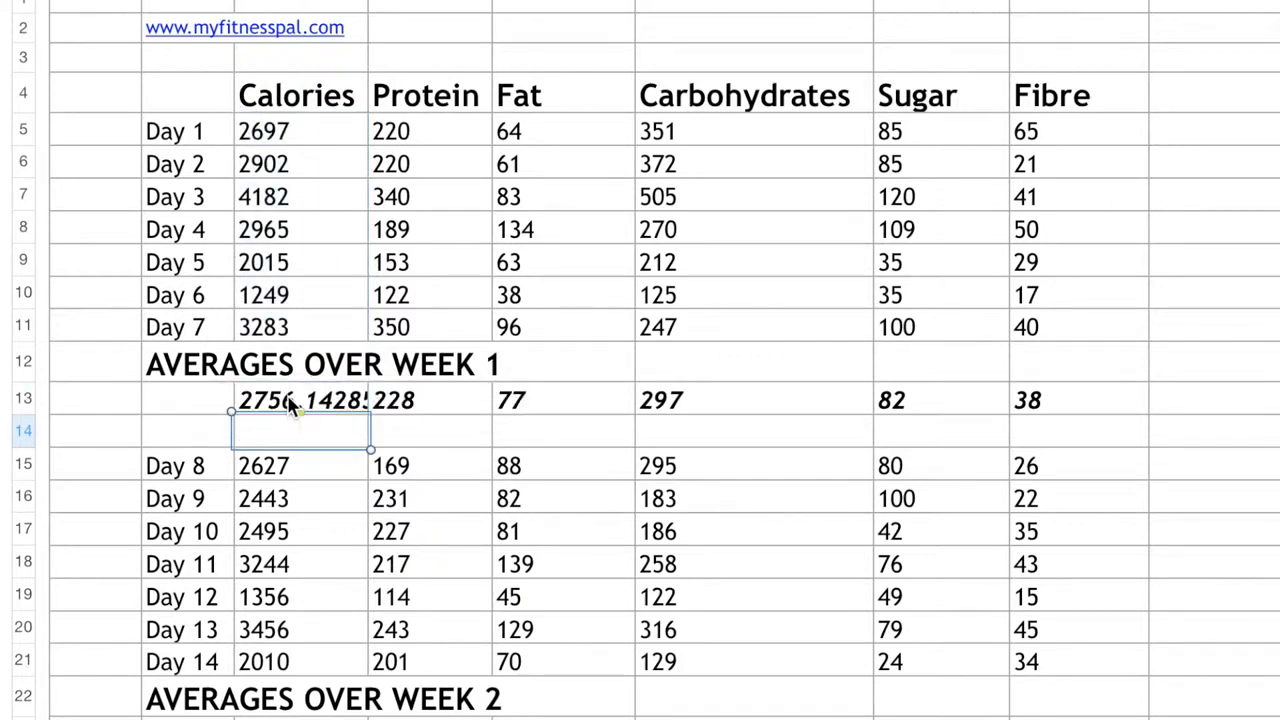
- Inspect the source cells of the Week 1 Calories, Protein and Fat averages, and select the averages row from Calories to Fibre
{"action": "left_click", "coordinate": [251, 403]}
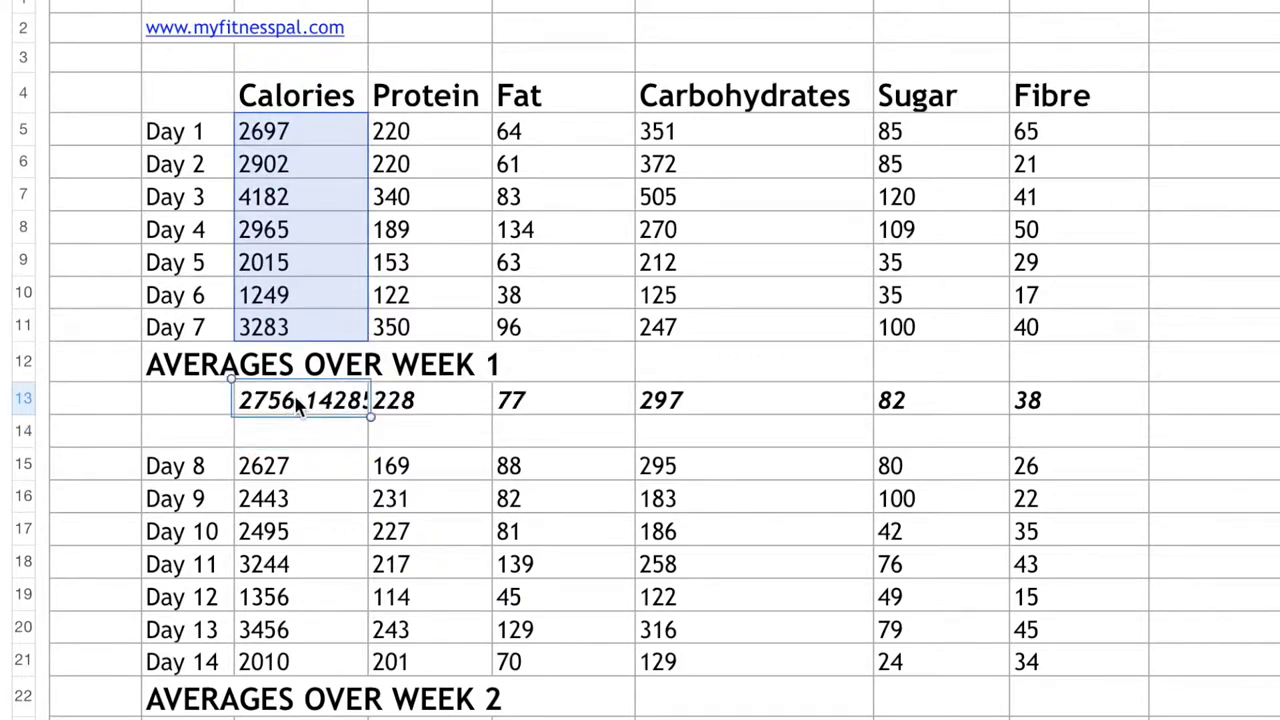
{"action": "left_click", "coordinate": [440, 401]}
{"action": "left_click", "coordinate": [534, 396]}
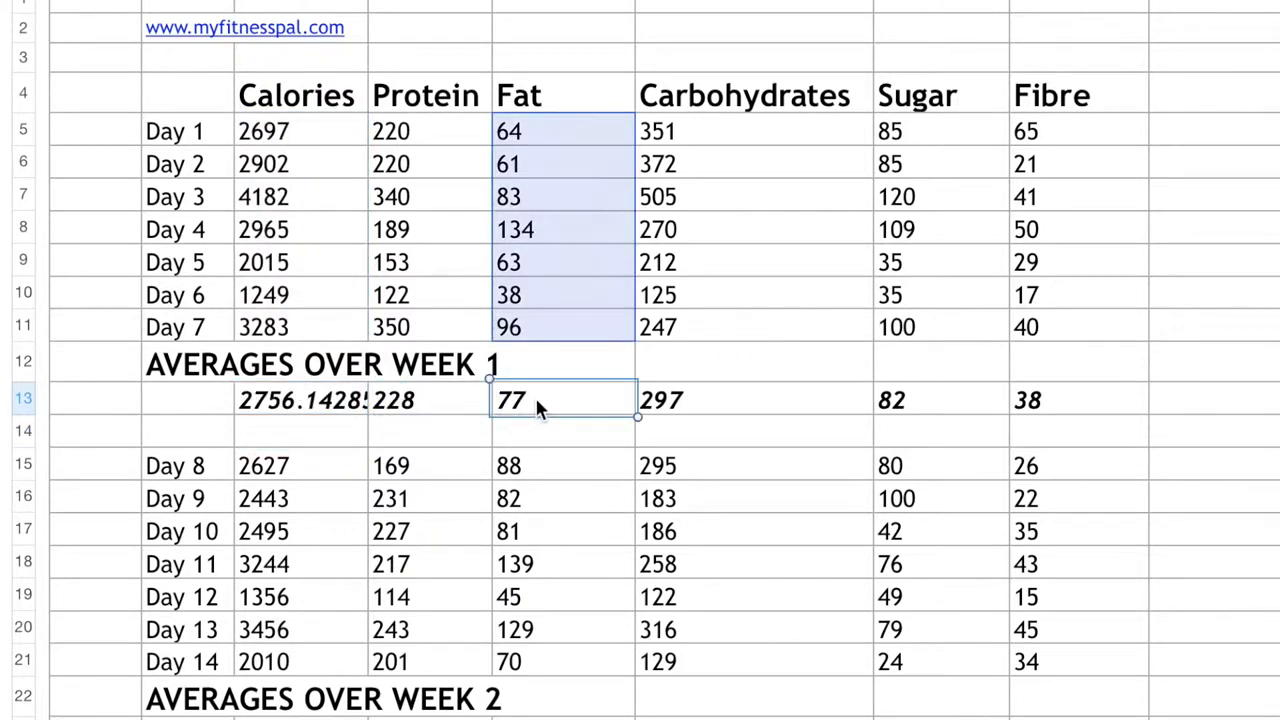
{"action": "left_click", "coordinate": [441, 405]}
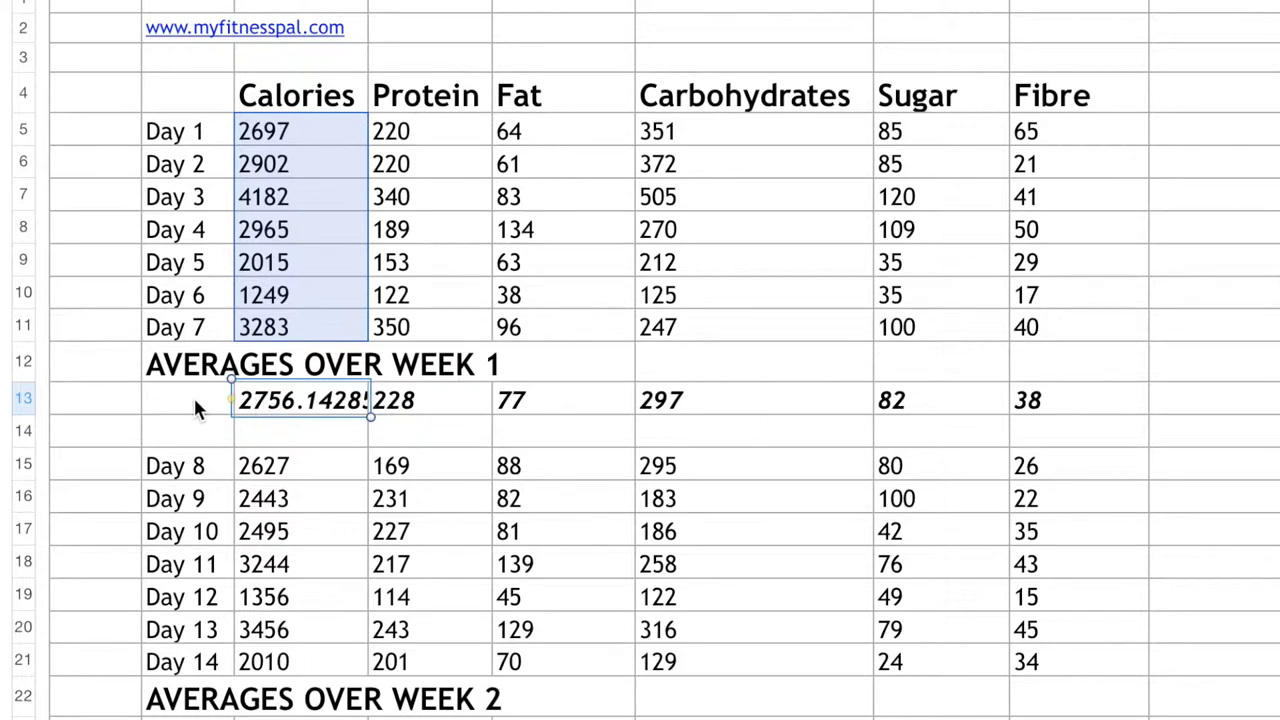
{"action": "left_click_drag", "start_coordinate": [368, 416], "coordinate": [1012, 415]}
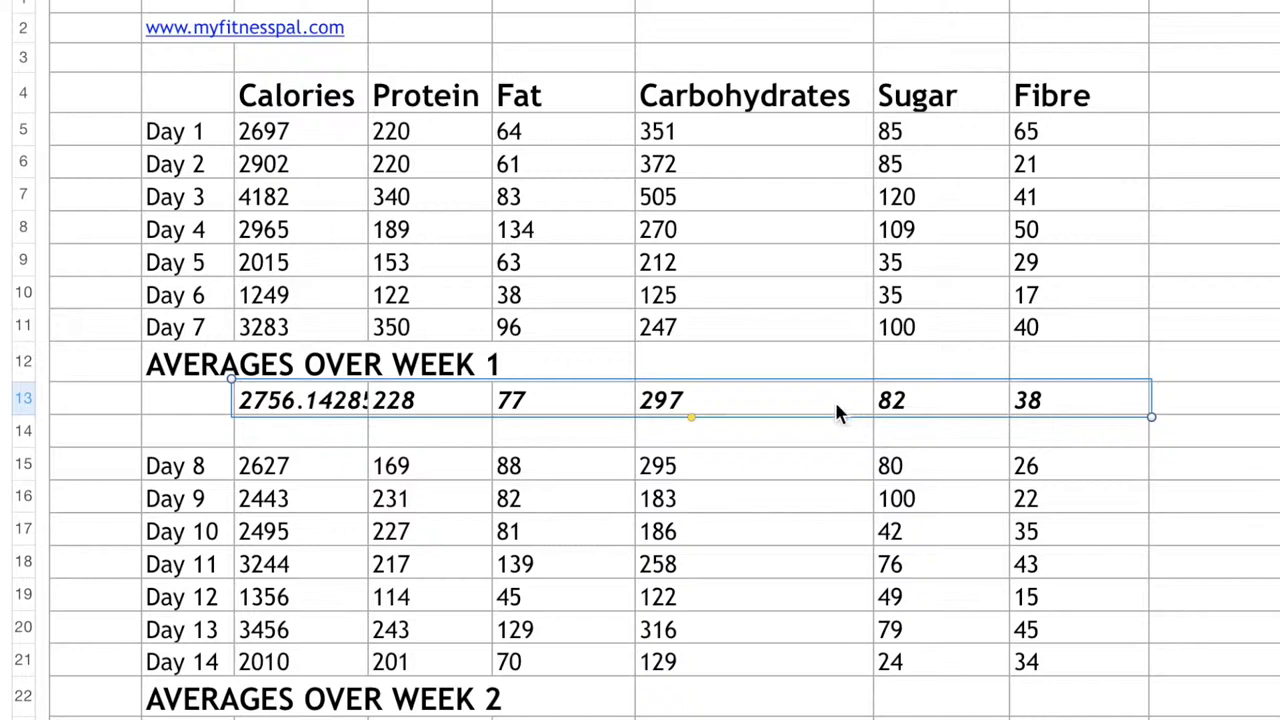
- Go through the Week 1 averages from Protein to Fibre, and compare the Fibre average with the Day 1 to Day 7 Fibre values
{"action": "left_click", "coordinate": [754, 409]}
{"action": "left_click", "coordinate": [449, 400]}
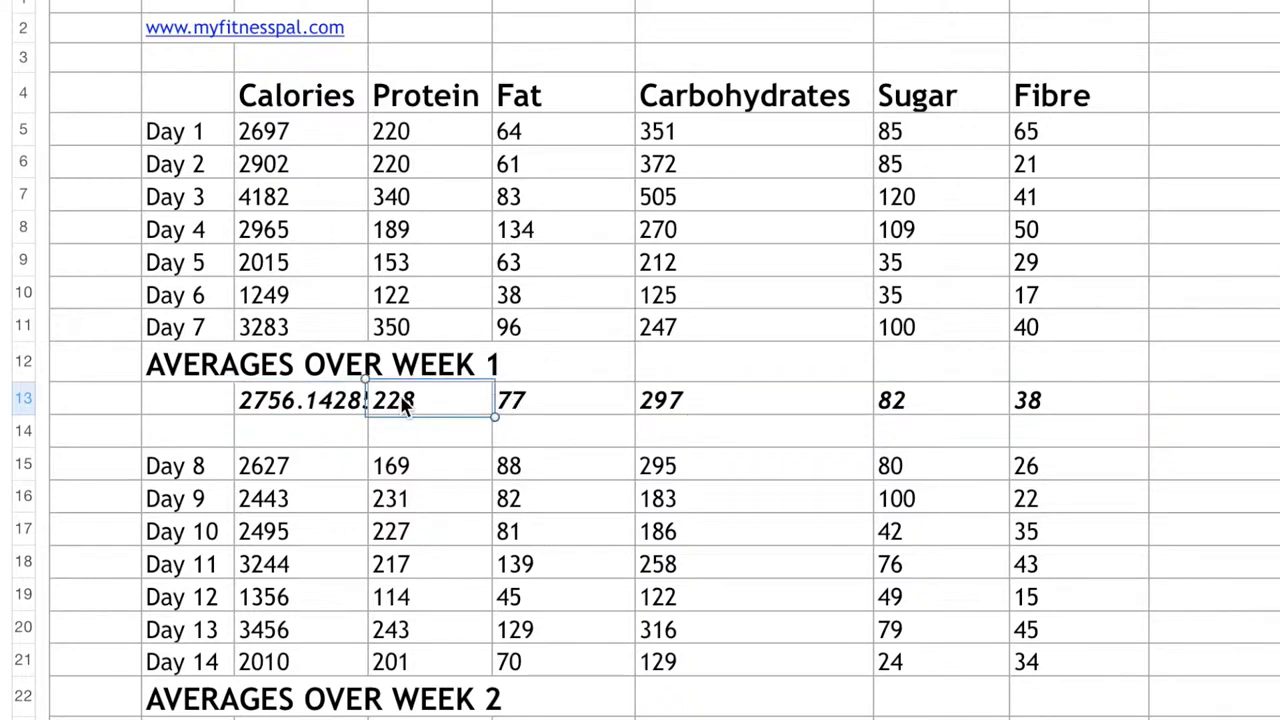
{"action": "left_click", "coordinate": [575, 412]}
{"action": "left_click", "coordinate": [677, 406]}
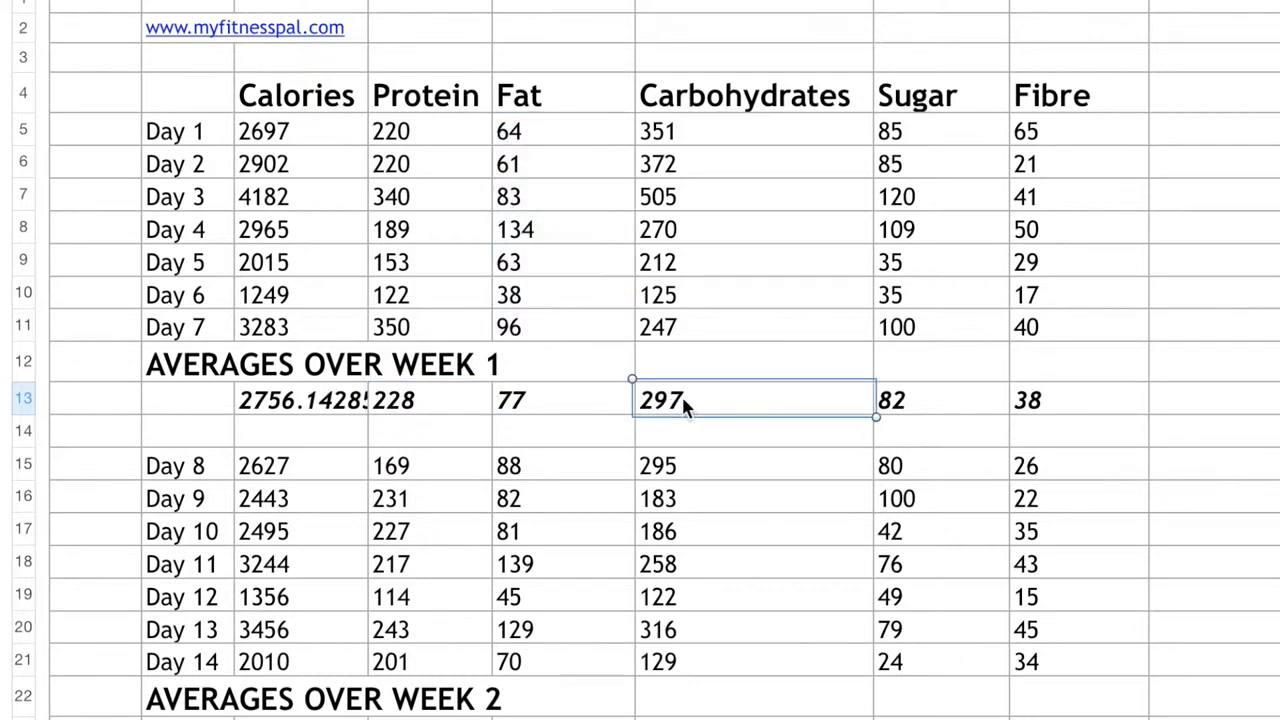
{"action": "left_click", "coordinate": [977, 407]}
{"action": "left_click", "coordinate": [1040, 400]}
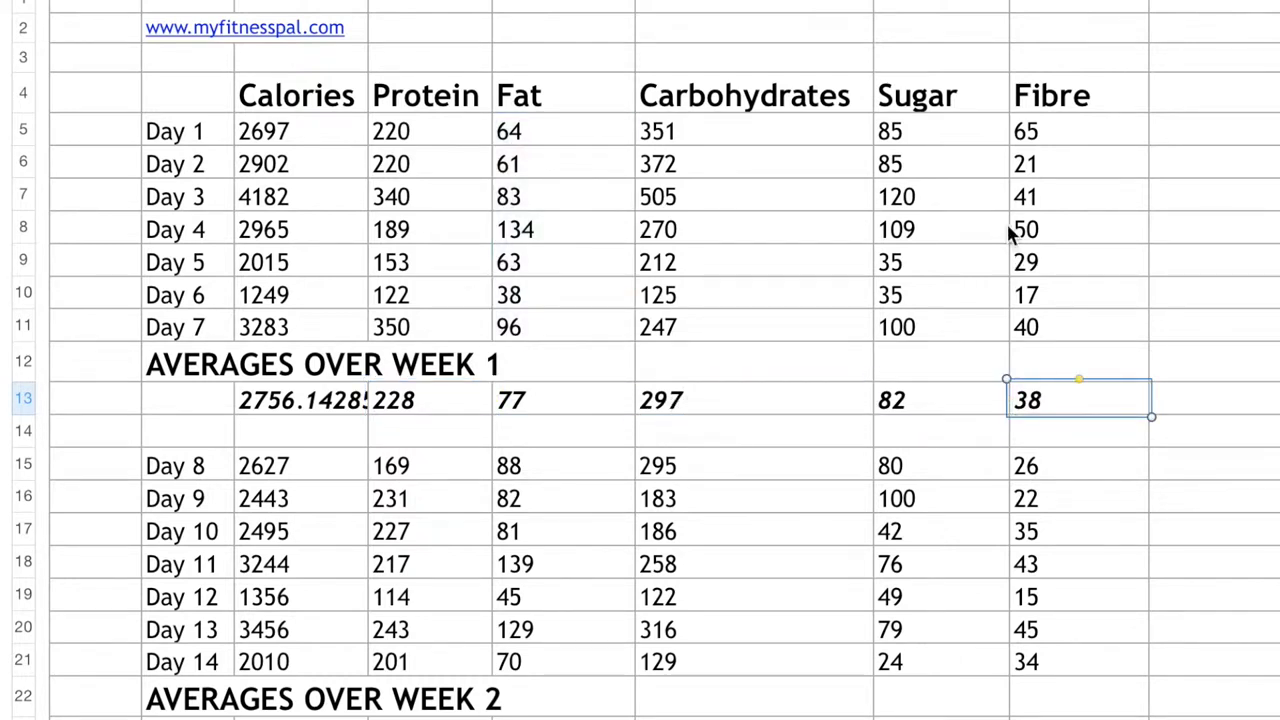
{"action": "left_click_drag", "start_coordinate": [1042, 130], "coordinate": [1042, 325]}
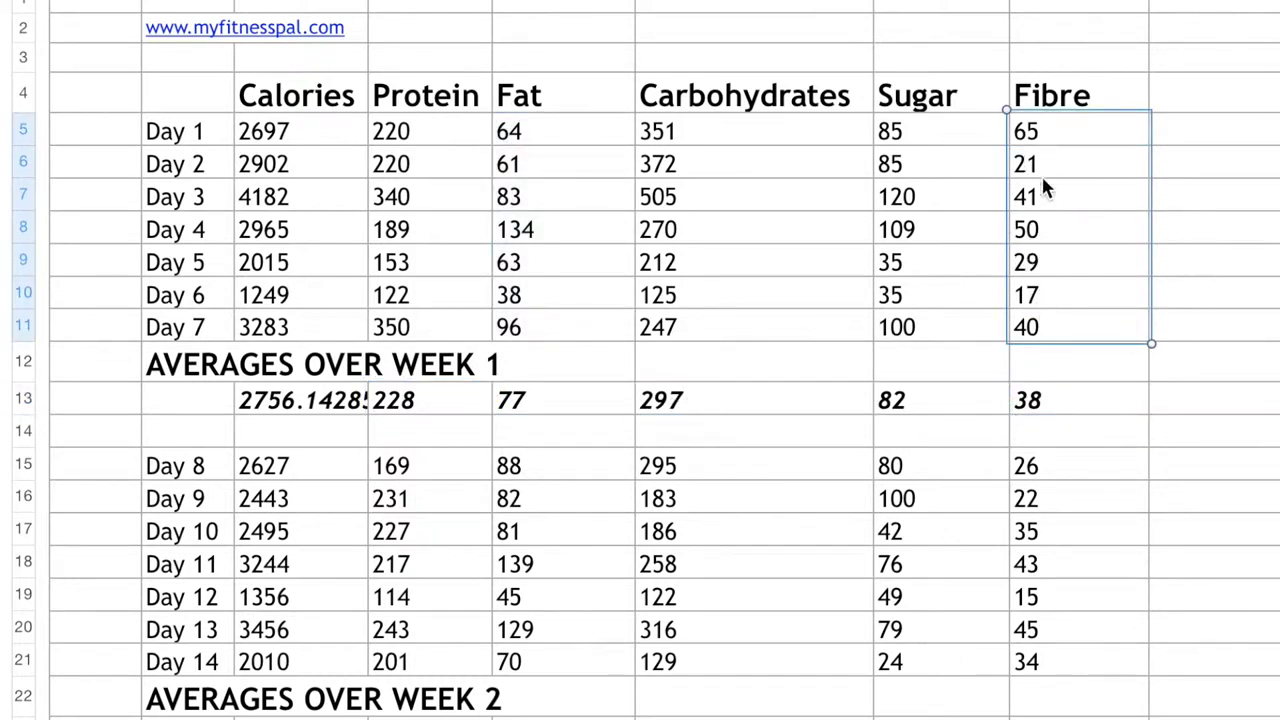
{"action": "left_click", "coordinate": [1049, 400]}
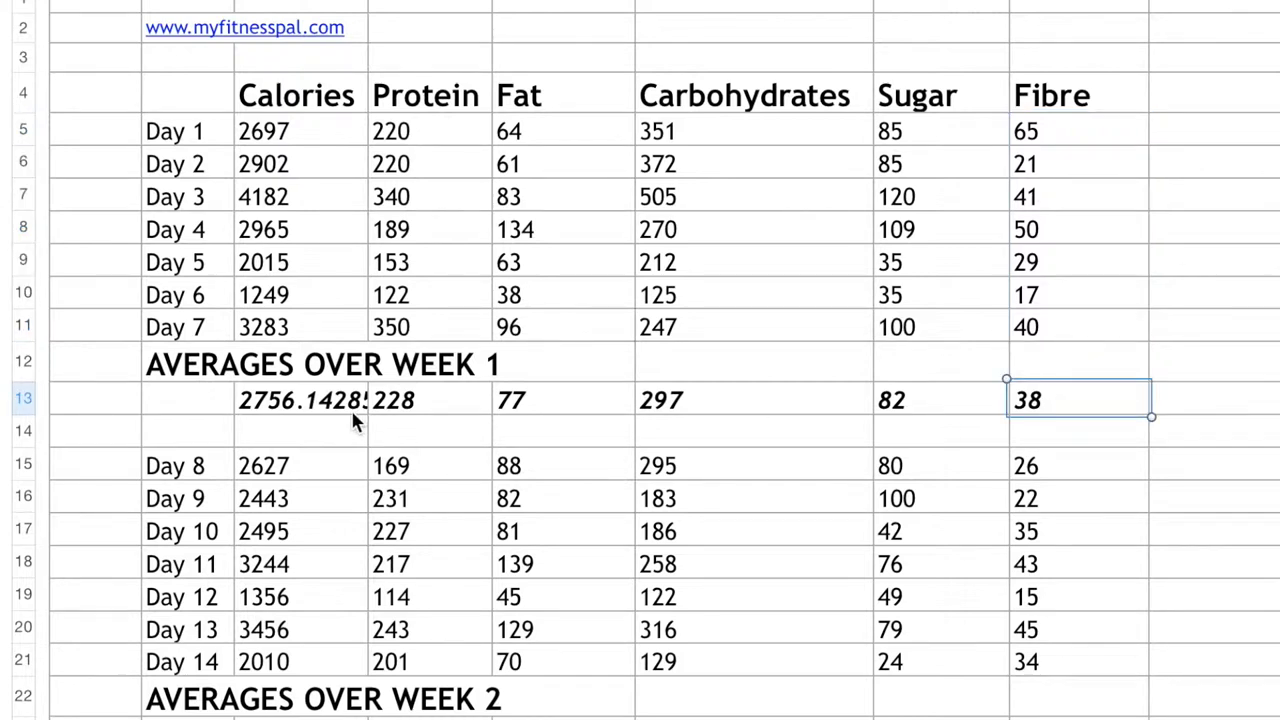
- Compare the Week 1 Calories average with the daily Calories entries it is based on
{"action": "left_click", "coordinate": [269, 401]}
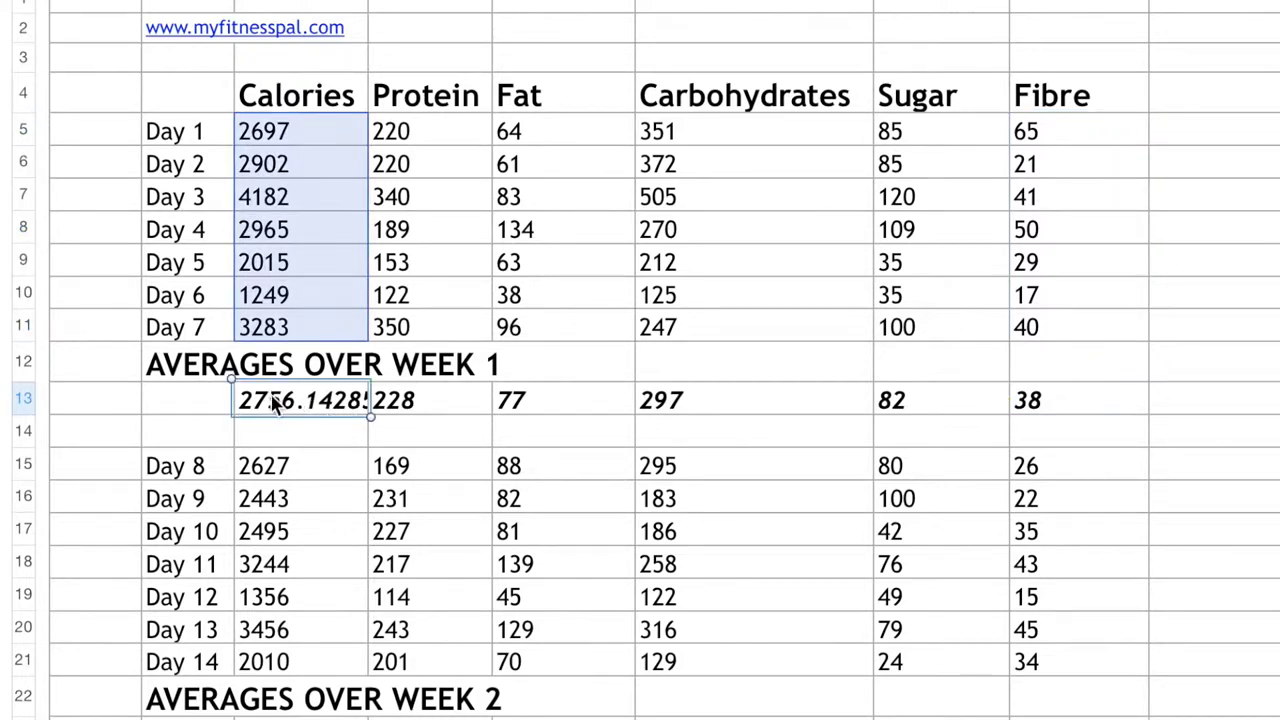
{"action": "left_click", "coordinate": [297, 323]}
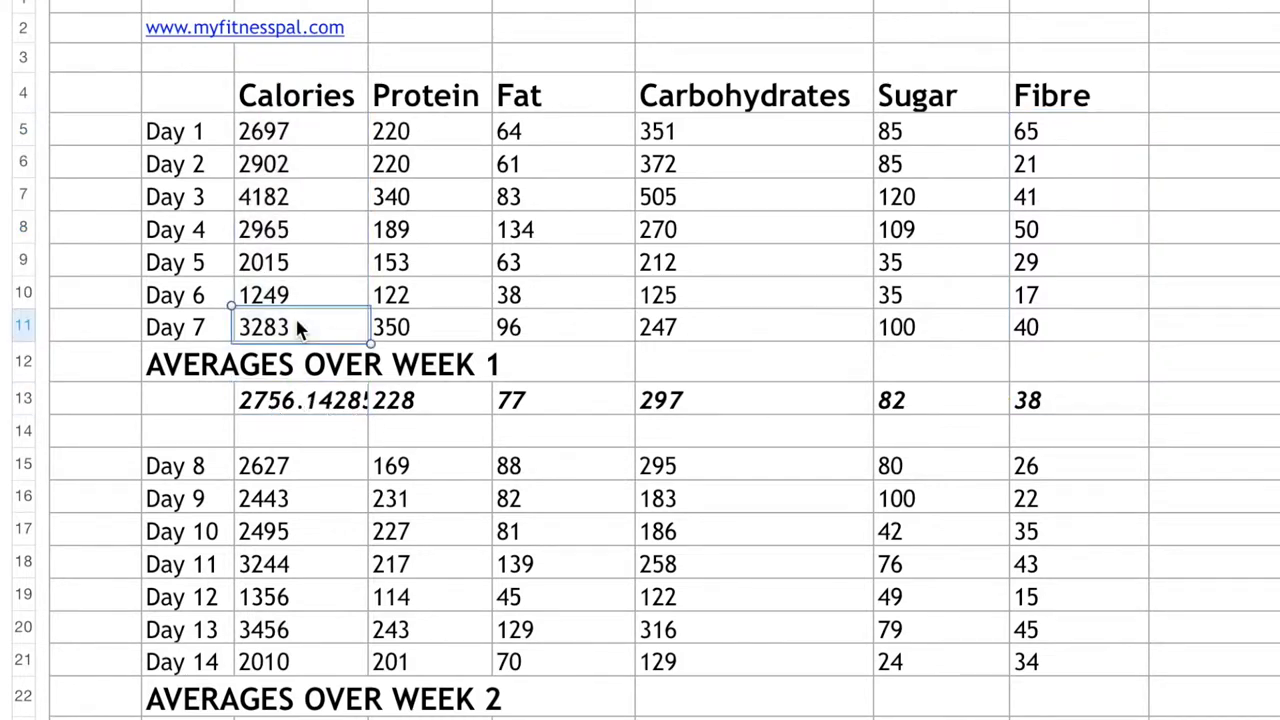
{"action": "left_click", "coordinate": [274, 408]}
{"action": "left_click", "coordinate": [213, 402]}
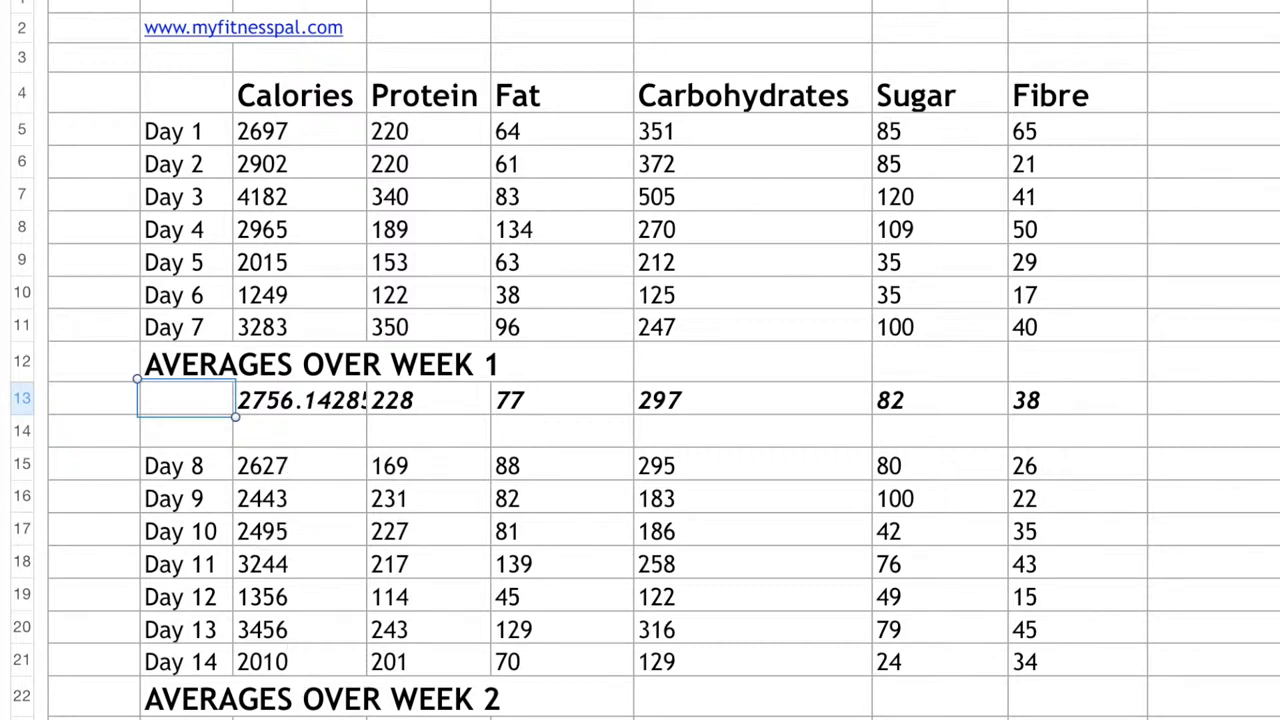
- Go through the Week 2 averages across the nutrient columns, starting from Calories
{"action": "left_click", "coordinate": [300, 714]}
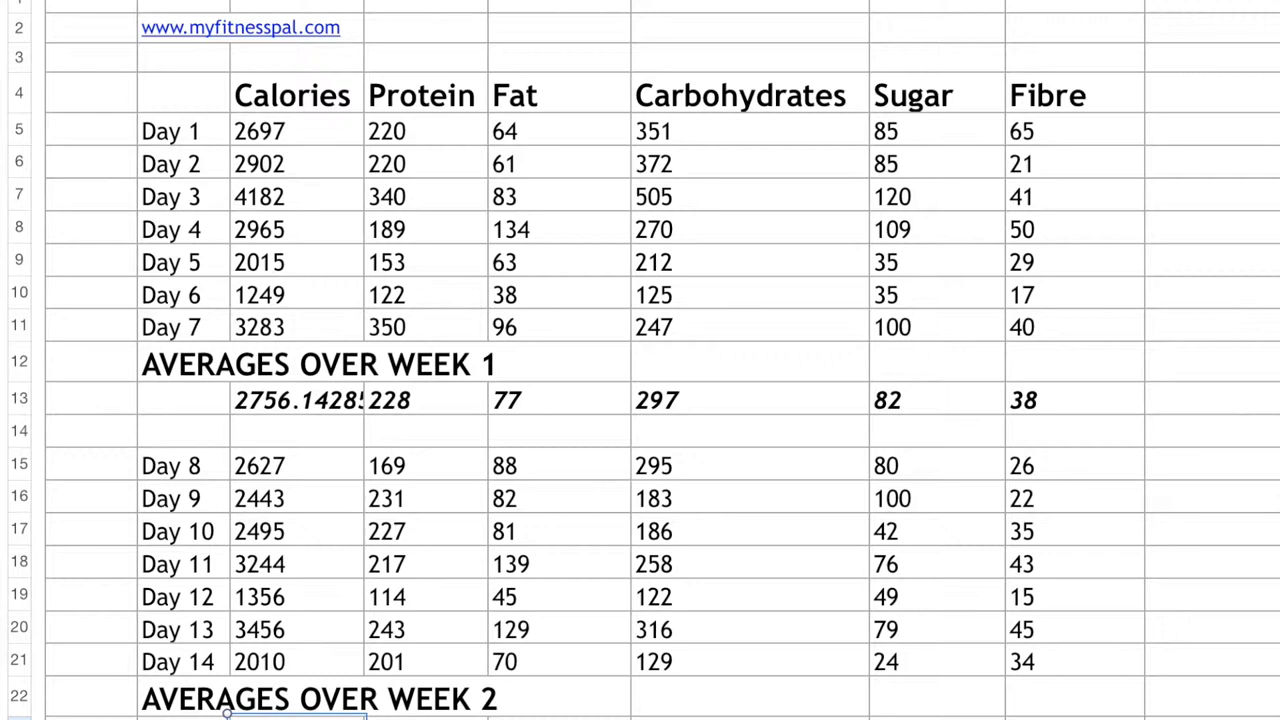
{"action": "left_click", "coordinate": [487, 713]}
{"action": "left_click", "coordinate": [630, 714]}
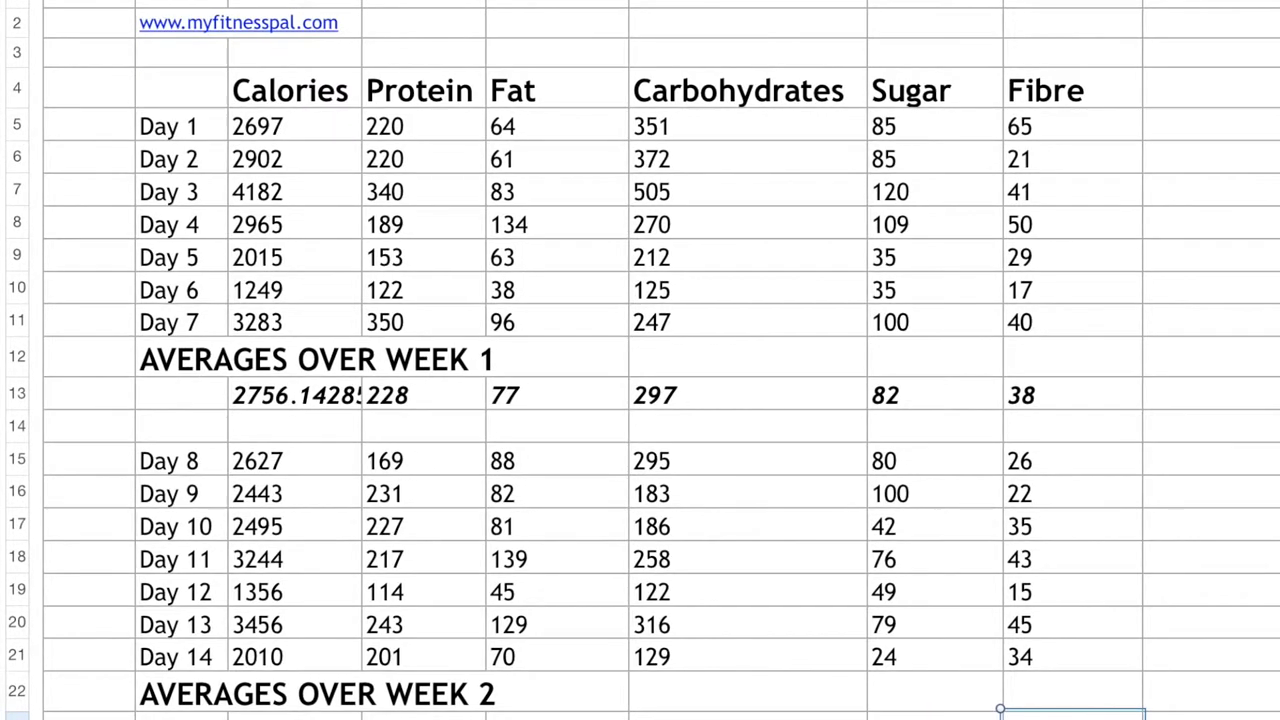
{"action": "left_click", "coordinate": [870, 716]}
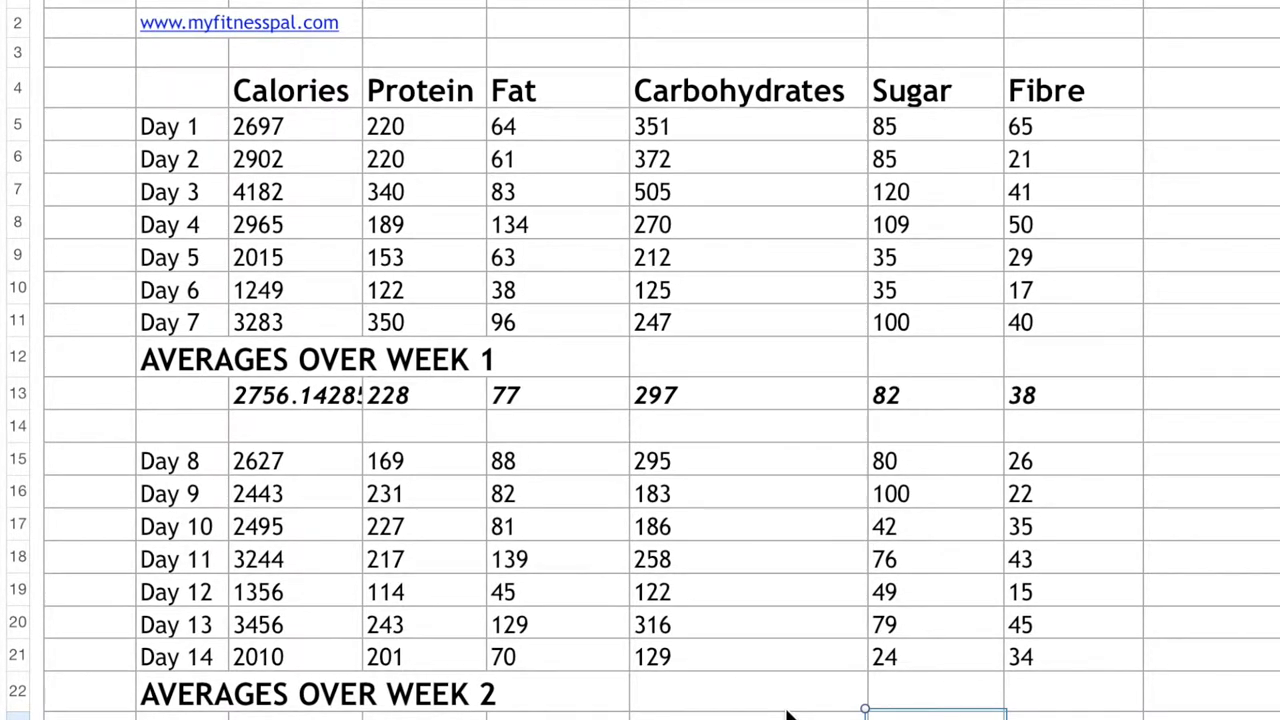
- Look through the daily entries and weekly averages down to Week 5, and return to the Week 1 block
{"action": "scroll", "coordinate": [787, 714], "scroll_direction": "down", "scroll_amount": 3}
{"action": "scroll", "coordinate": [787, 714], "scroll_direction": "down", "scroll_amount": 3}
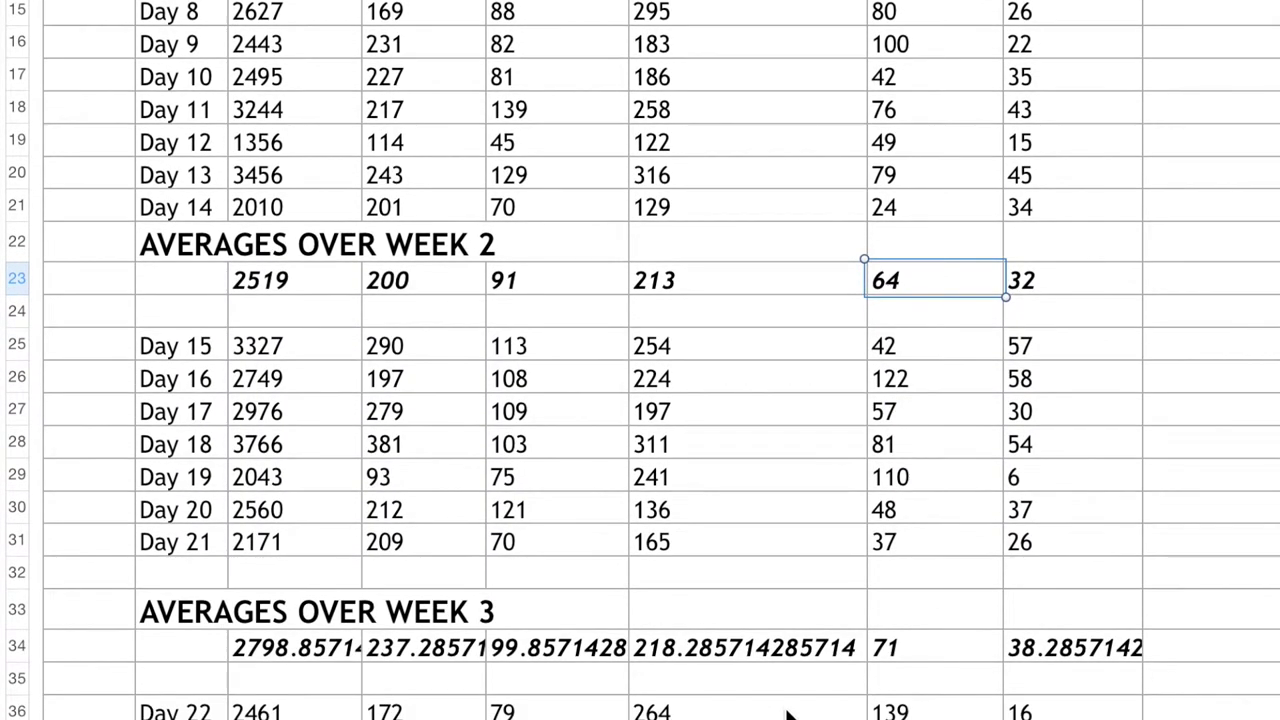
{"action": "scroll", "coordinate": [787, 714], "scroll_direction": "down", "scroll_amount": 5}
{"action": "scroll", "coordinate": [787, 714], "scroll_direction": "down", "scroll_amount": 5}
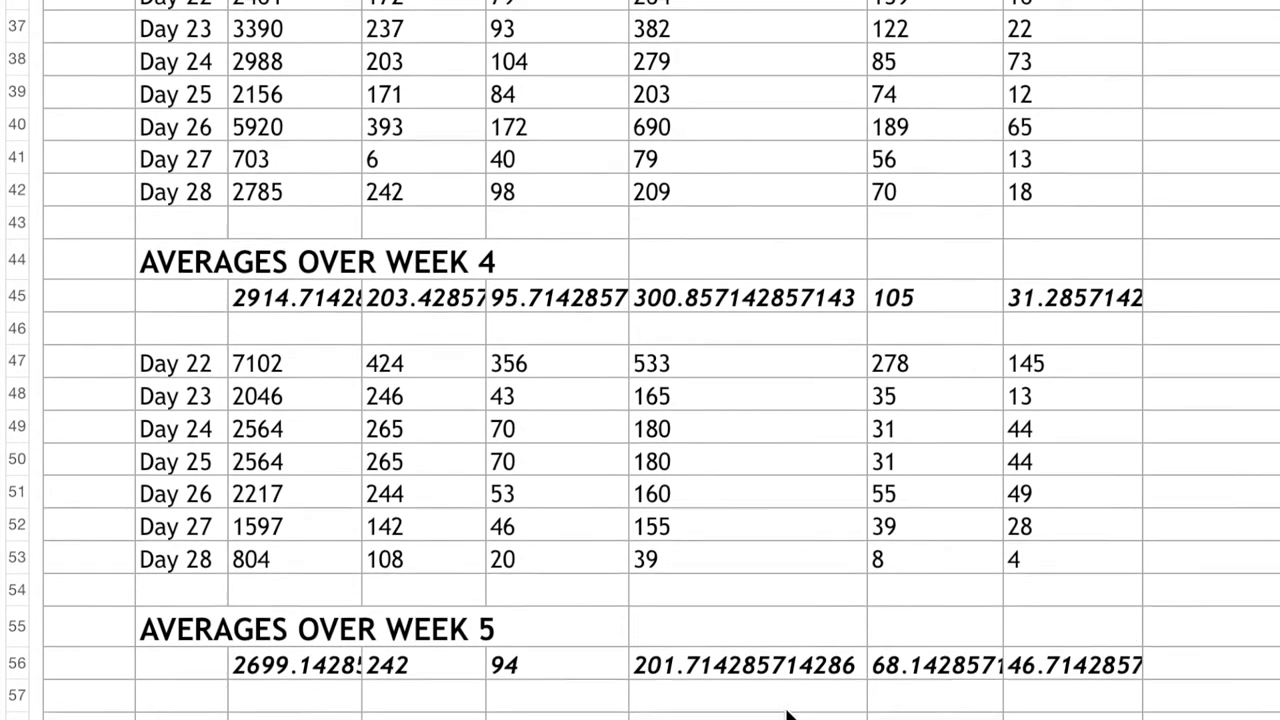
{"action": "scroll", "coordinate": [790, 700], "scroll_direction": "up", "scroll_amount": 5}
{"action": "scroll", "coordinate": [797, 693], "scroll_direction": "up", "scroll_amount": 8}
{"action": "scroll", "coordinate": [814, 663], "scroll_direction": "up", "scroll_amount": 2}
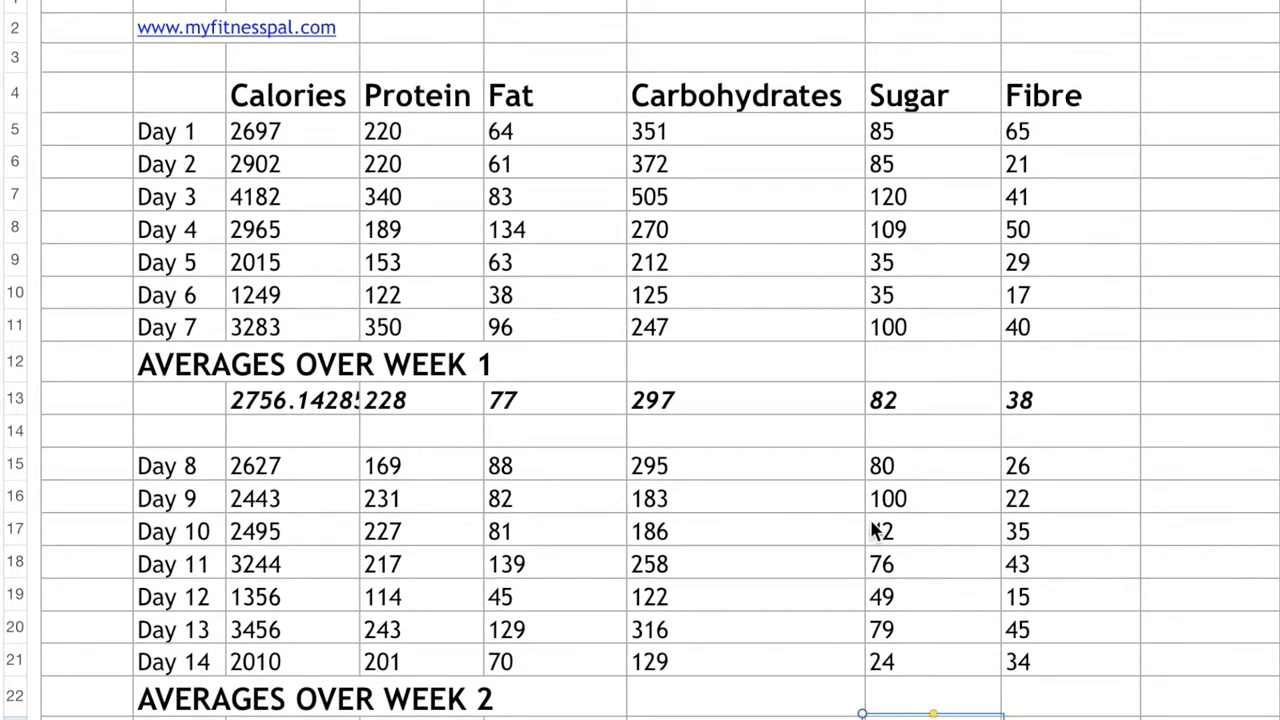
- Review the tracked nutrient headings one by one: Calories, Protein, Fat, Carbohydrates, Sugar and Fibre
{"action": "scroll", "coordinate": [872, 530], "scroll_direction": "right", "scroll_amount": 5}
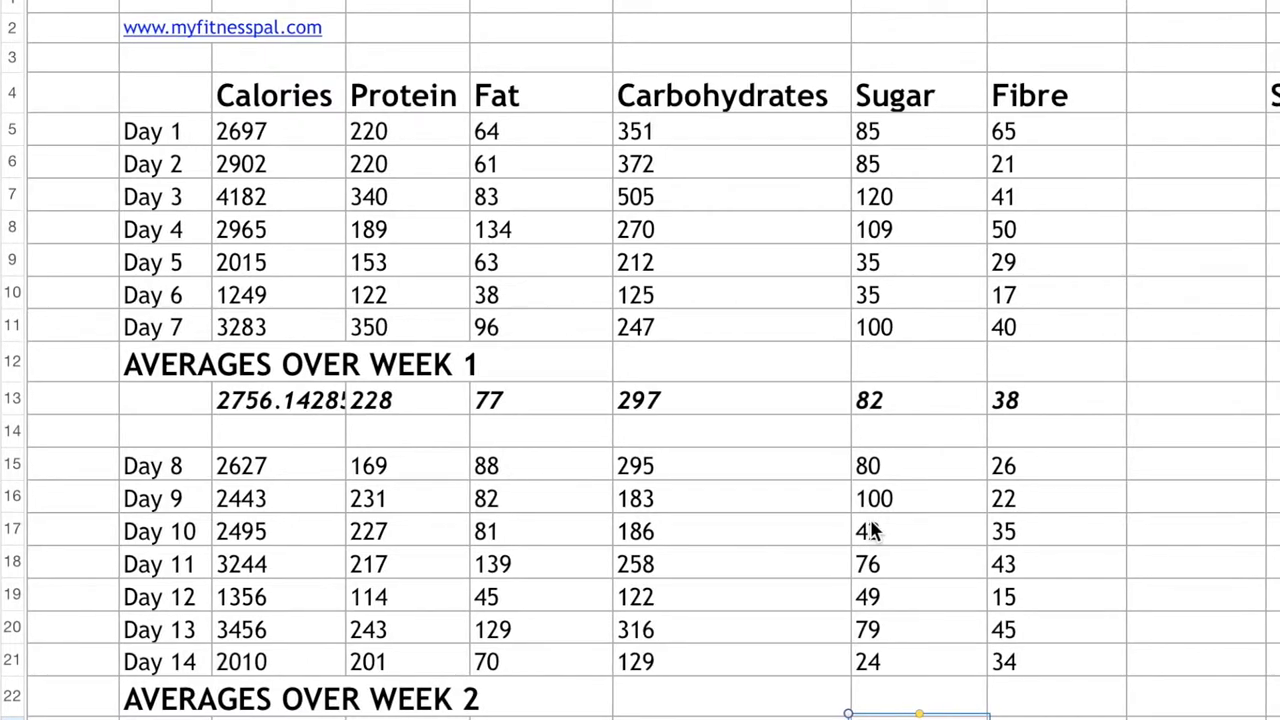
{"action": "scroll", "coordinate": [869, 516], "scroll_direction": "right", "scroll_amount": 3}
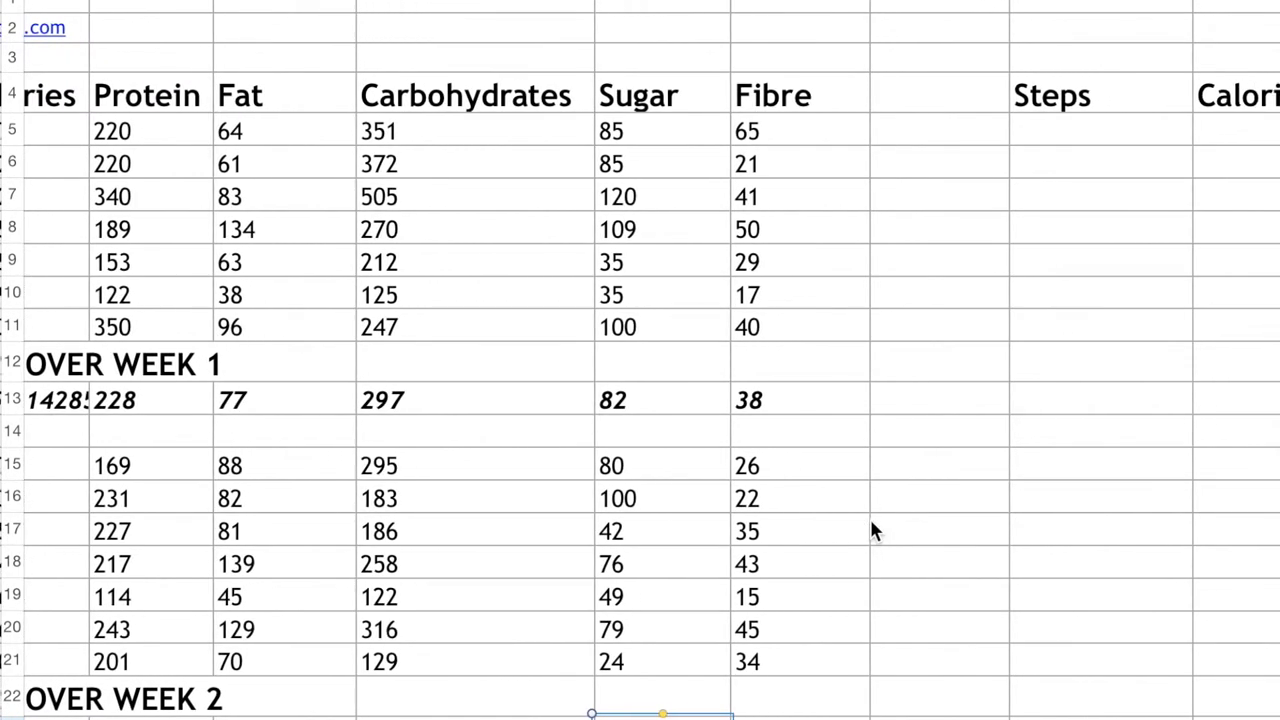
{"action": "scroll", "coordinate": [869, 516], "scroll_direction": "left", "scroll_amount": 8}
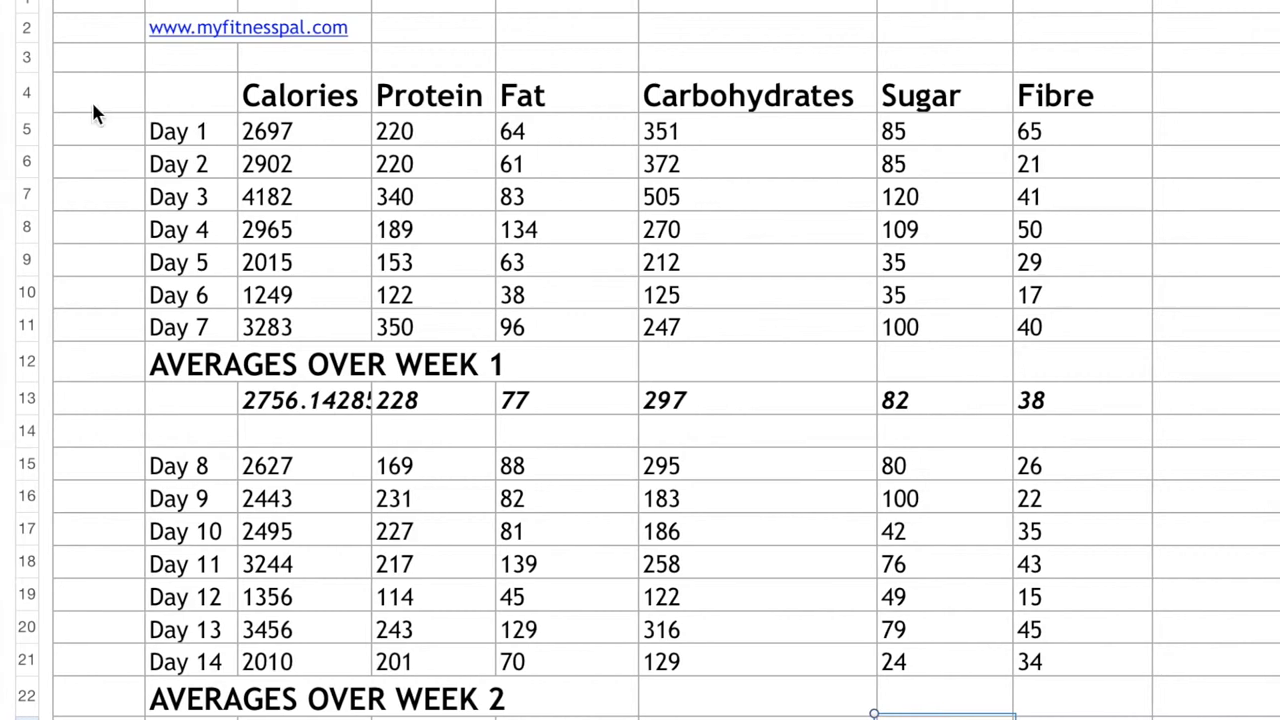
{"action": "left_click", "coordinate": [300, 95]}
{"action": "left_click", "coordinate": [440, 95]}
{"action": "left_click", "coordinate": [530, 95]}
{"action": "left_click", "coordinate": [742, 108]}
{"action": "left_click", "coordinate": [950, 112]}
{"action": "left_click", "coordinate": [1030, 108]}
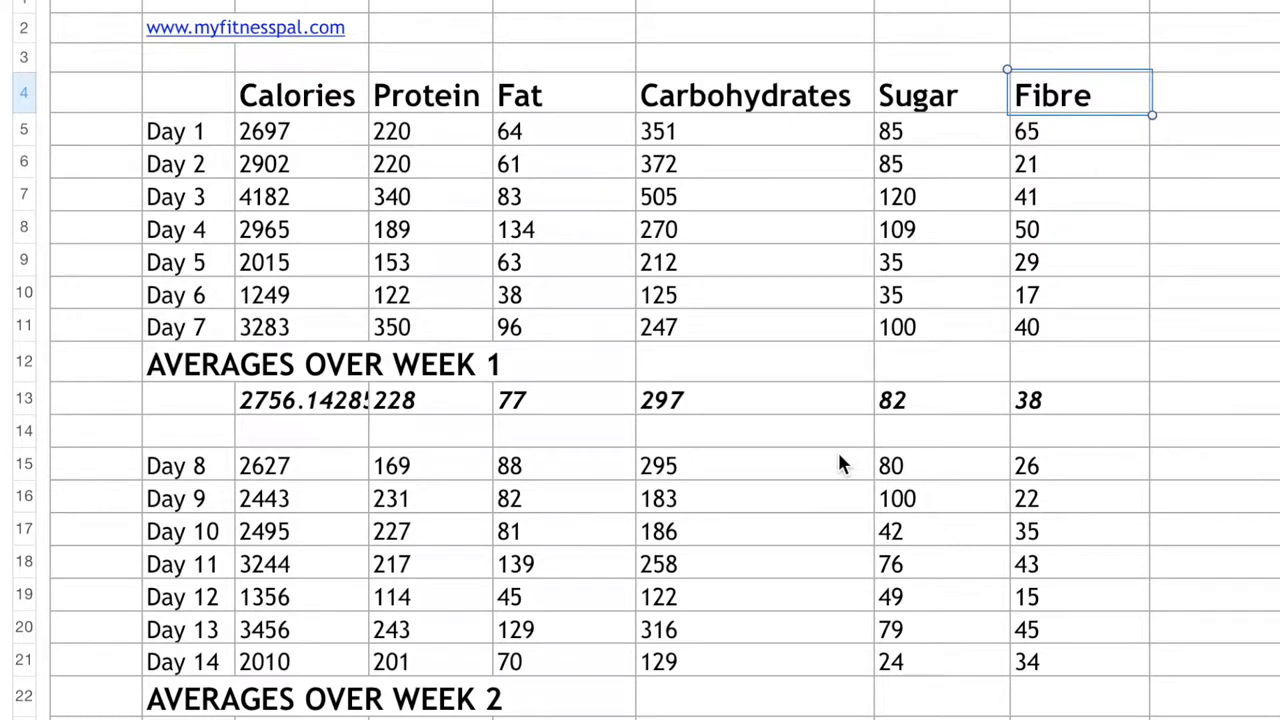
- Examine the Steps and Calories Burnt column headings beyond the nutrient columns
{"action": "scroll", "coordinate": [840, 463], "scroll_direction": "right", "scroll_amount": 3}
{"action": "scroll", "coordinate": [840, 463], "scroll_direction": "right", "scroll_amount": 4}
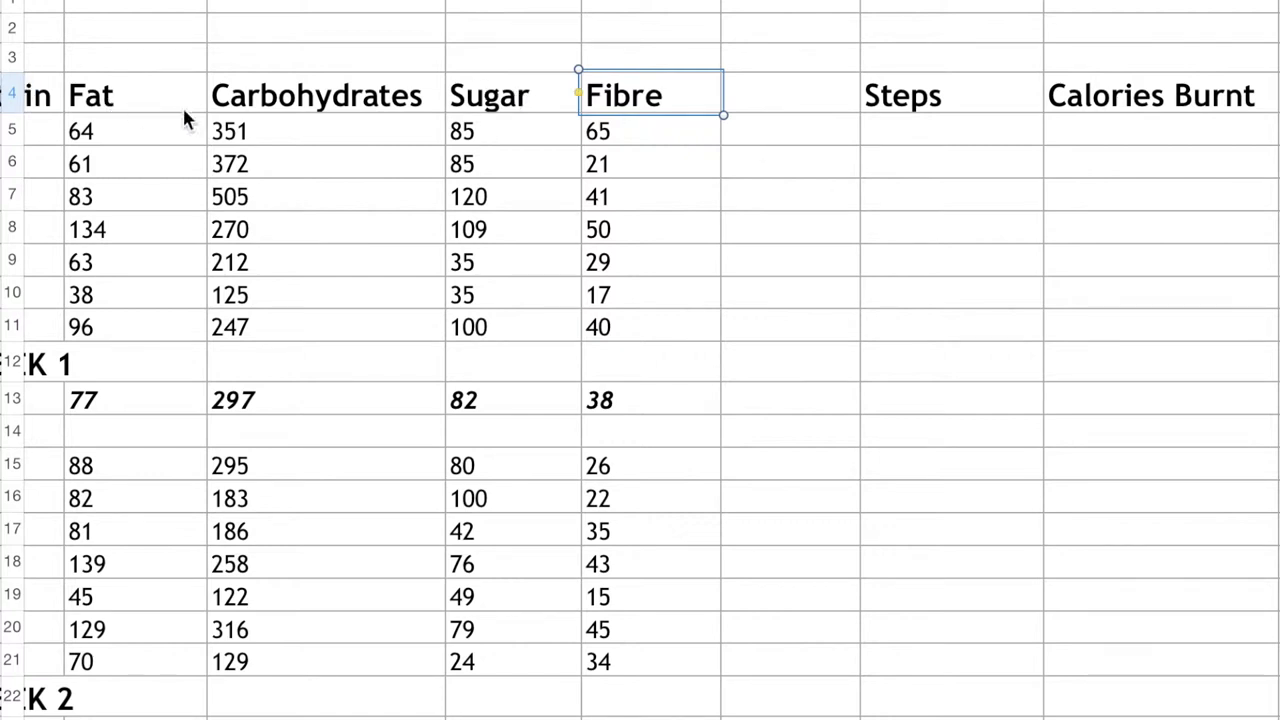
{"action": "left_click", "coordinate": [928, 97]}
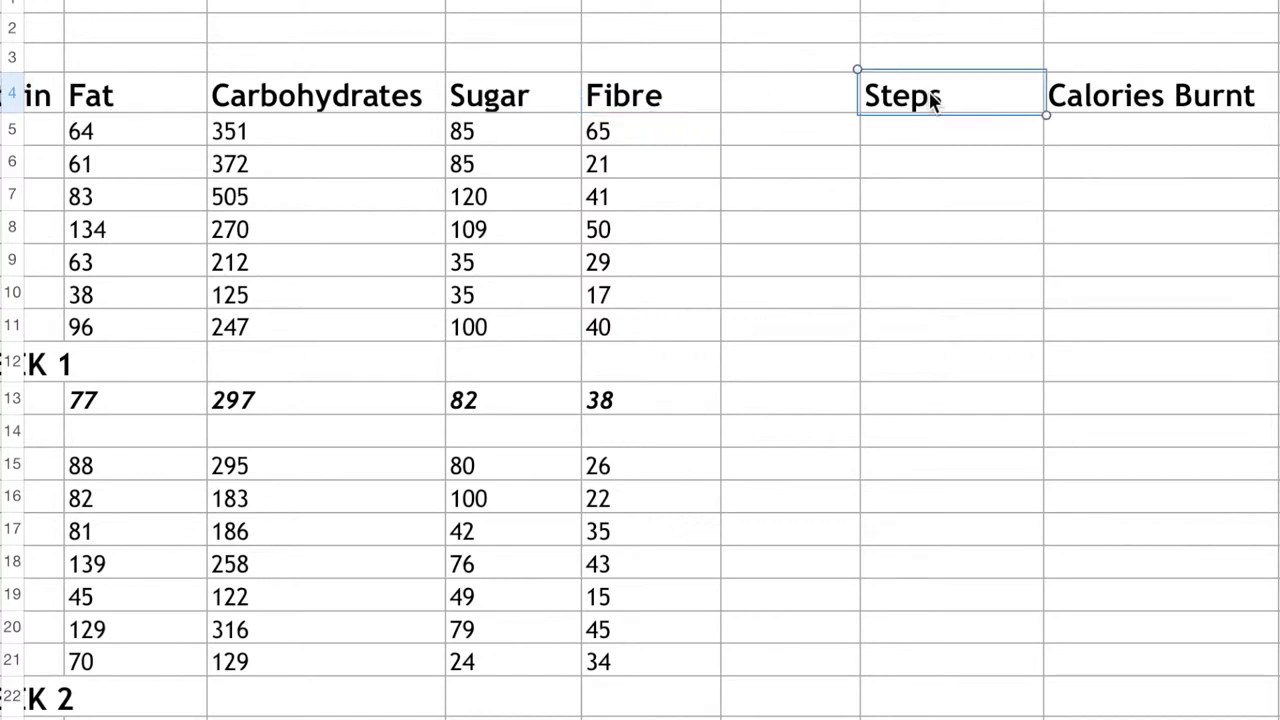
{"action": "left_click", "coordinate": [1155, 103]}
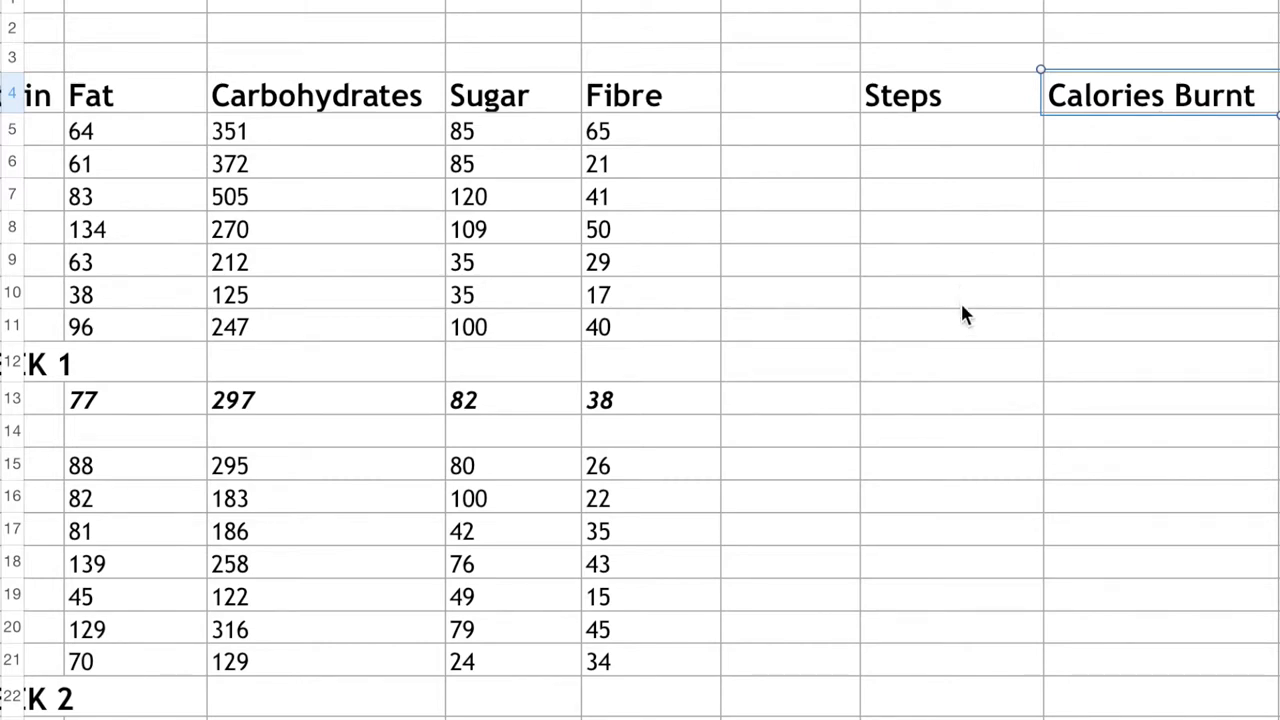
- Locate the first logged Steps entry, select the Day 17 row from its label to Sugar, and select that day's Steps value
{"action": "scroll", "coordinate": [960, 300], "scroll_direction": "down", "scroll_amount": 5}
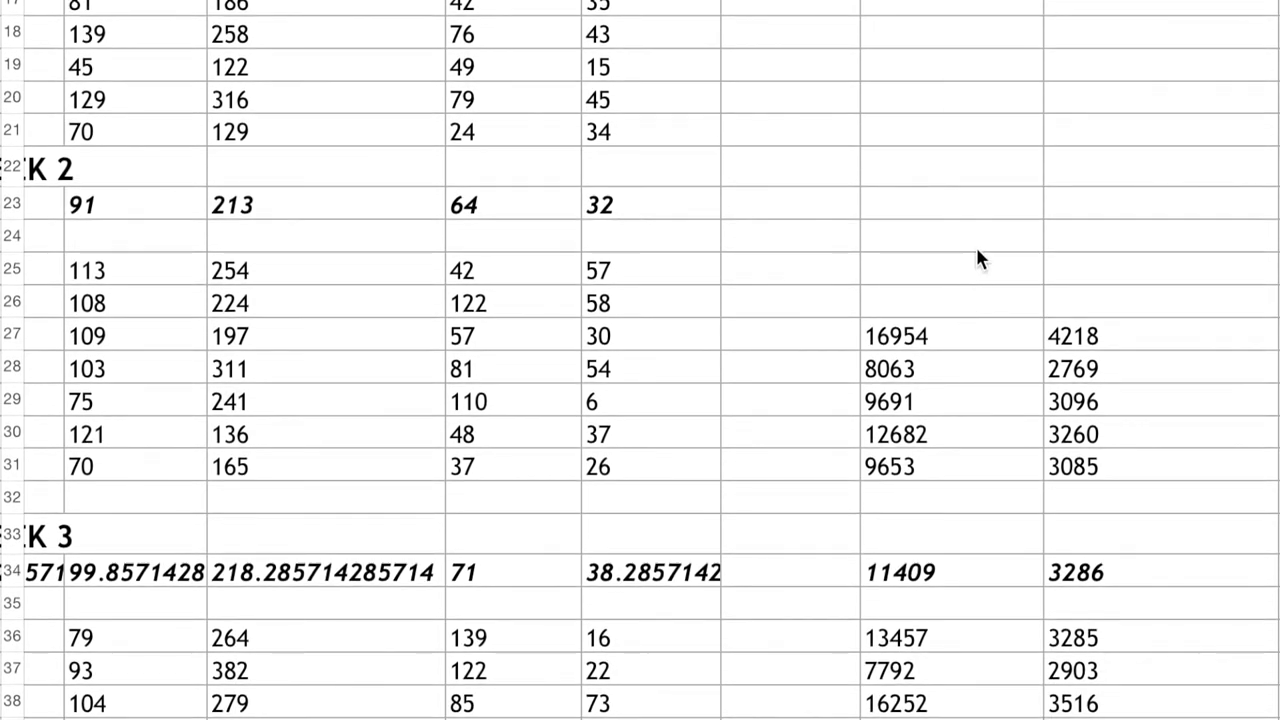
{"action": "scroll", "coordinate": [985, 254], "scroll_direction": "down", "scroll_amount": 1}
{"action": "scroll", "coordinate": [988, 251], "scroll_direction": "up", "scroll_amount": 3}
{"action": "scroll", "coordinate": [640, 527], "scroll_direction": "left", "scroll_amount": 4}
{"action": "scroll", "coordinate": [619, 523], "scroll_direction": "left", "scroll_amount": 1}
{"action": "left_click_drag", "start_coordinate": [214, 523], "coordinate": [845, 520]}
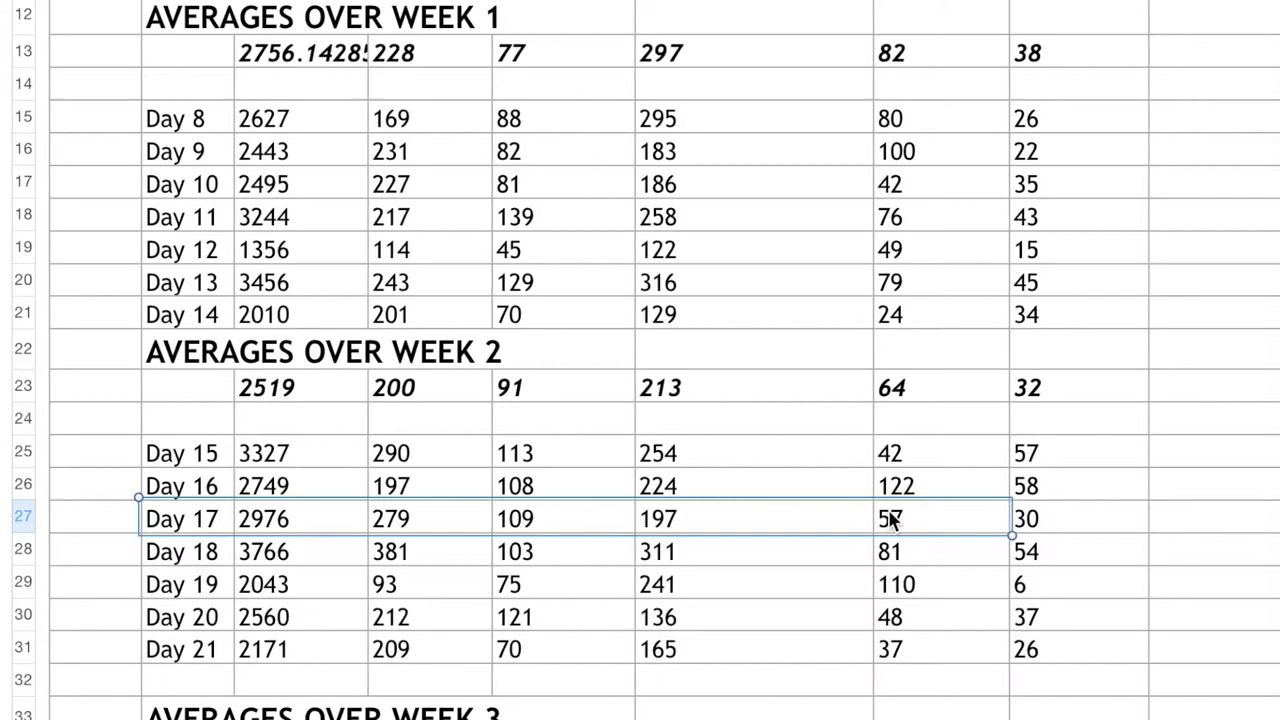
{"action": "scroll", "coordinate": [851, 515], "scroll_direction": "right", "scroll_amount": 5}
{"action": "scroll", "coordinate": [1040, 530], "scroll_direction": "right", "scroll_amount": 3}
{"action": "left_click", "coordinate": [1035, 525]}
{"action": "scroll", "coordinate": [914, 541], "scroll_direction": "down", "scroll_amount": 6}
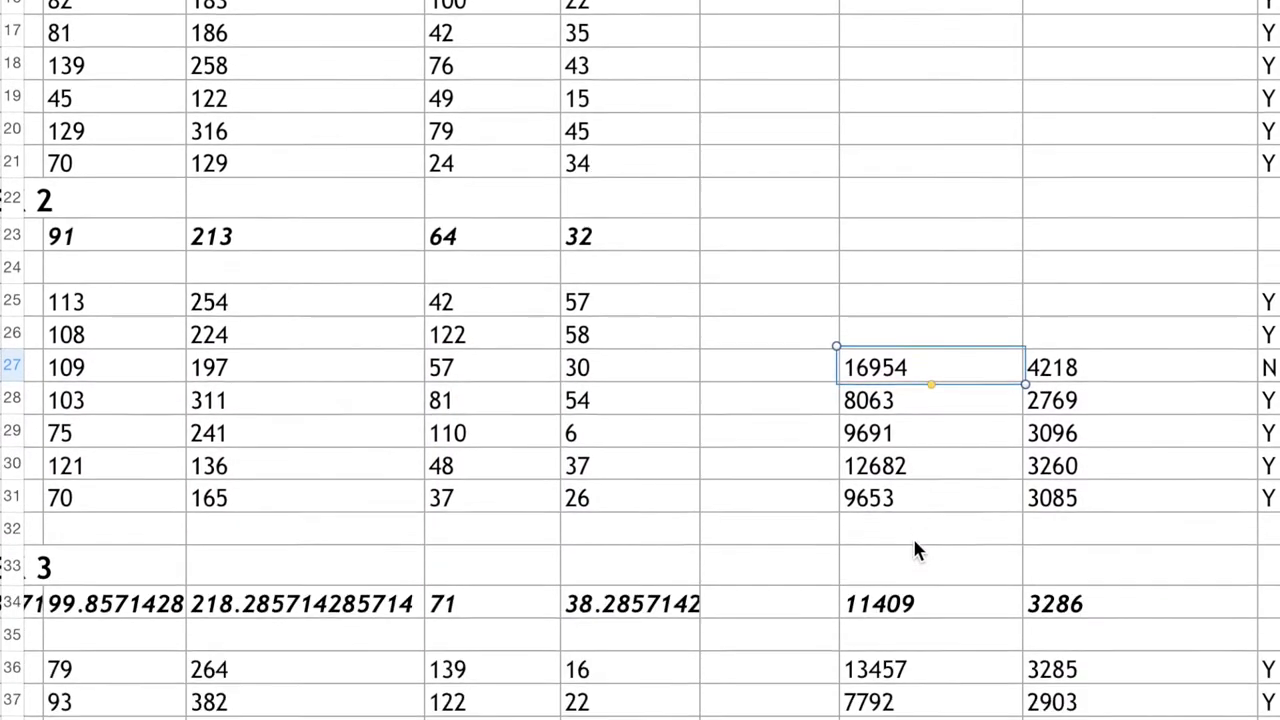
- Select the Calories Burnt entries for Day 17 and Day 18 in turn to compare the two days
{"action": "scroll", "coordinate": [915, 553], "scroll_direction": "up", "scroll_amount": 5}
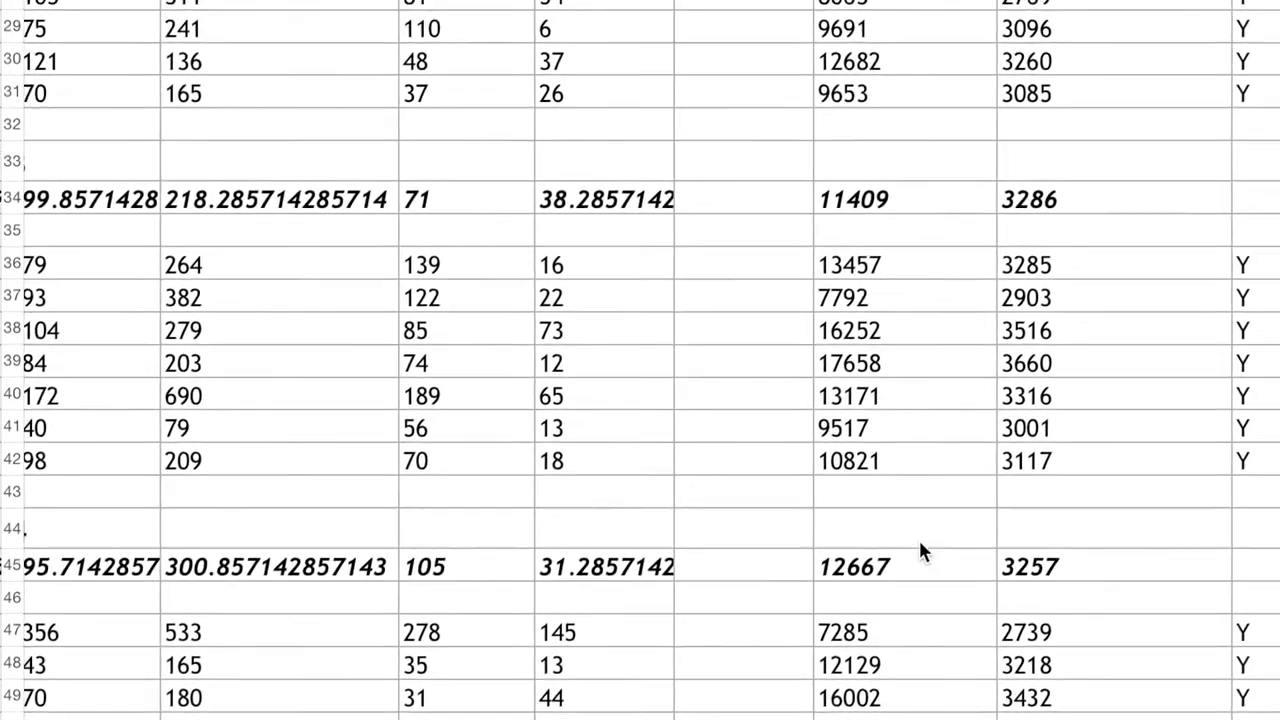
{"action": "scroll", "coordinate": [778, 536], "scroll_direction": "up", "scroll_amount": 2}
{"action": "left_click", "coordinate": [1151, 489]}
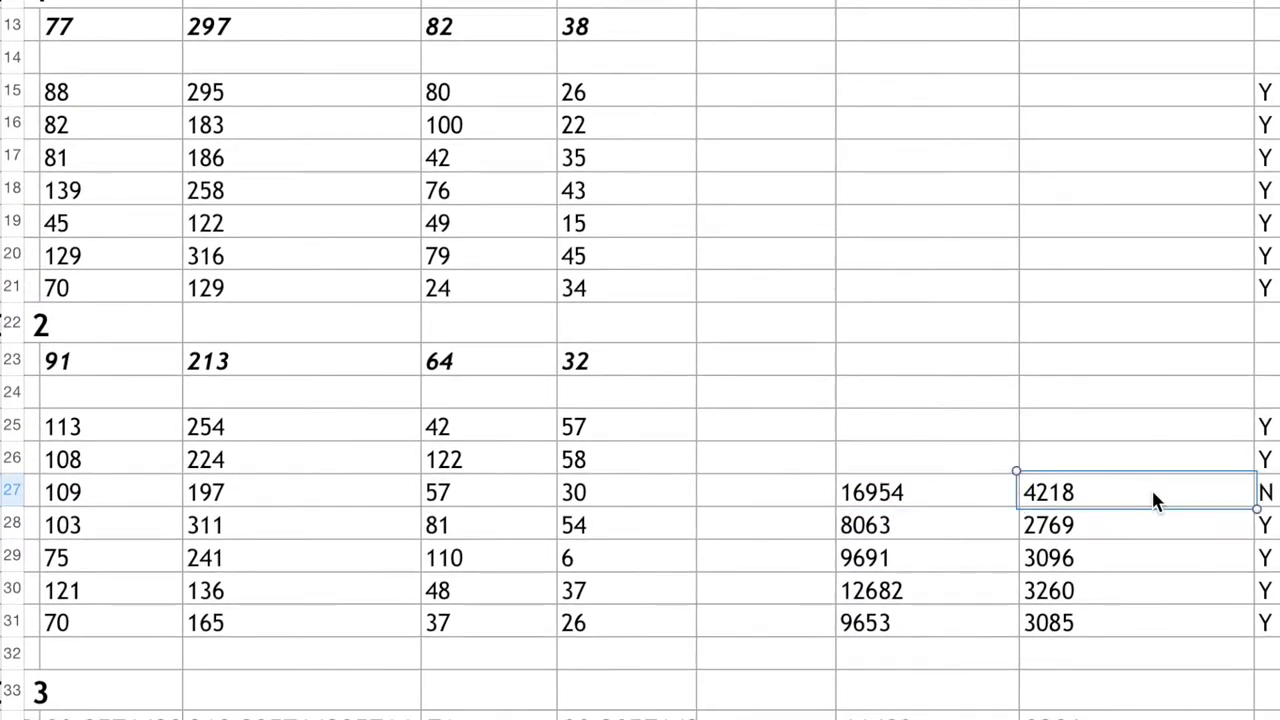
{"action": "scroll", "coordinate": [1151, 487], "scroll_direction": "left", "scroll_amount": 1}
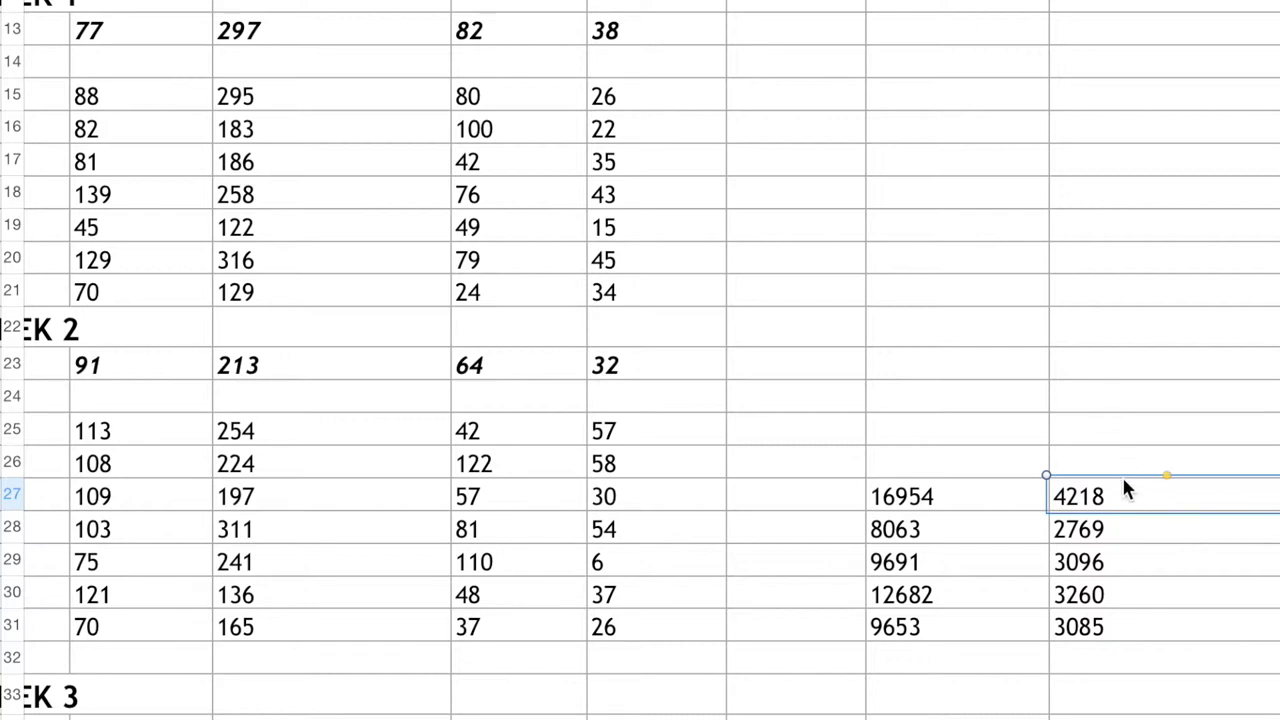
{"action": "left_click", "coordinate": [1107, 521]}
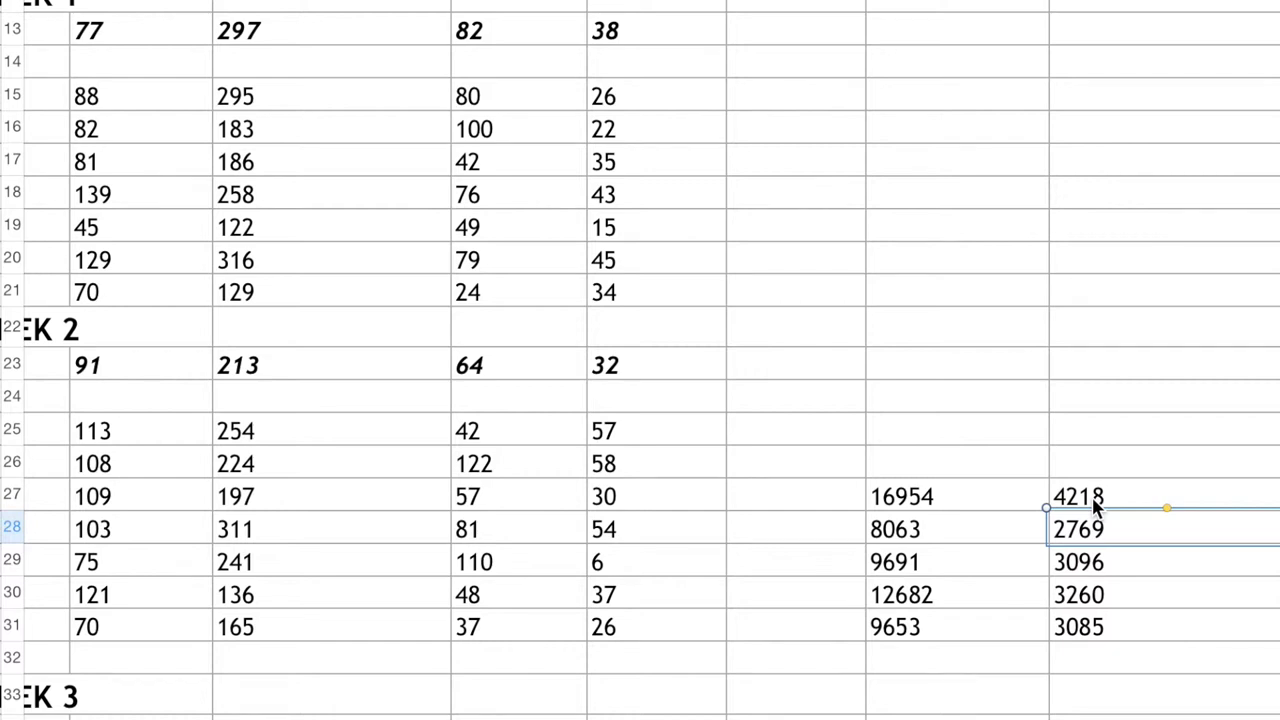
{"action": "left_click", "coordinate": [1093, 502]}
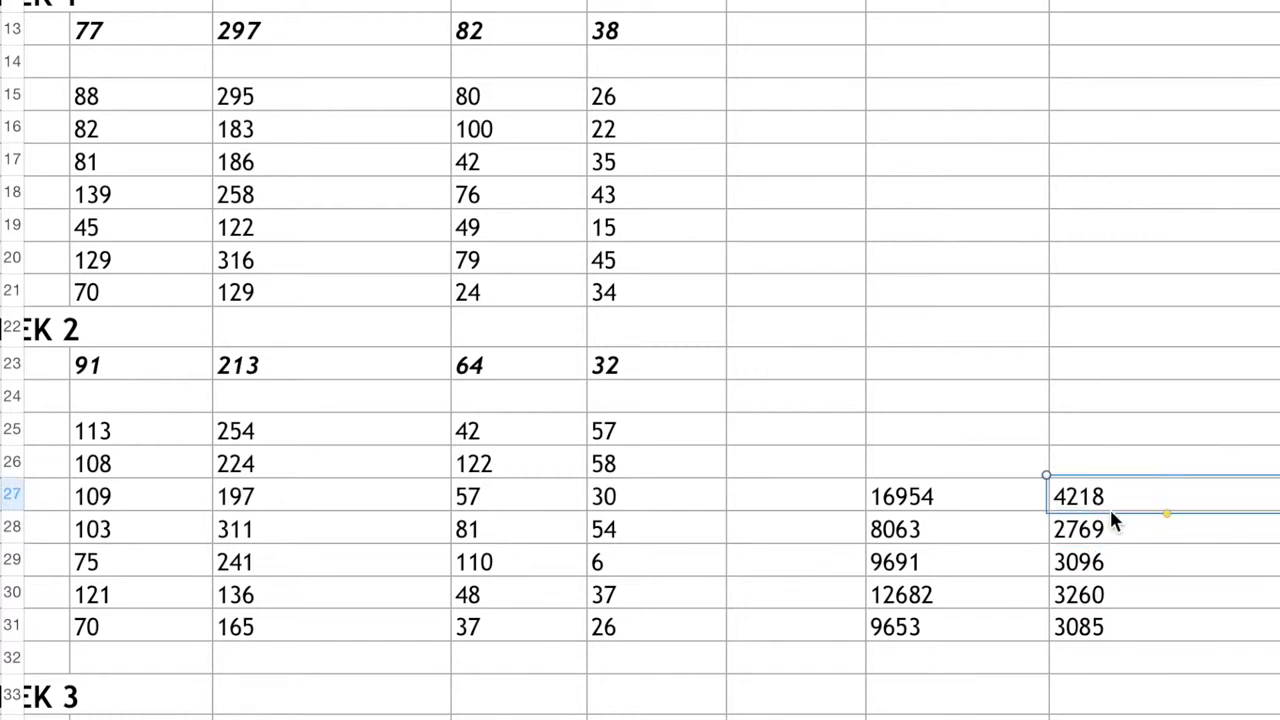
{"action": "left_click", "coordinate": [1103, 527]}
{"action": "left_click", "coordinate": [1103, 502]}
- Check the Calories Burnt column heading and return to the Week 3 entries
{"action": "scroll", "coordinate": [1123, 444], "scroll_direction": "up", "scroll_amount": 4}
{"action": "left_click", "coordinate": [1066, 90]}
{"action": "scroll", "coordinate": [1232, 585], "scroll_direction": "down", "scroll_amount": 4}
{"action": "scroll", "coordinate": [1232, 585], "scroll_direction": "up", "scroll_amount": 4}
{"action": "scroll", "coordinate": [1120, 300], "scroll_direction": "up", "scroll_amount": 1}
{"action": "scroll", "coordinate": [640, 360], "scroll_direction": "down", "scroll_amount": 5}
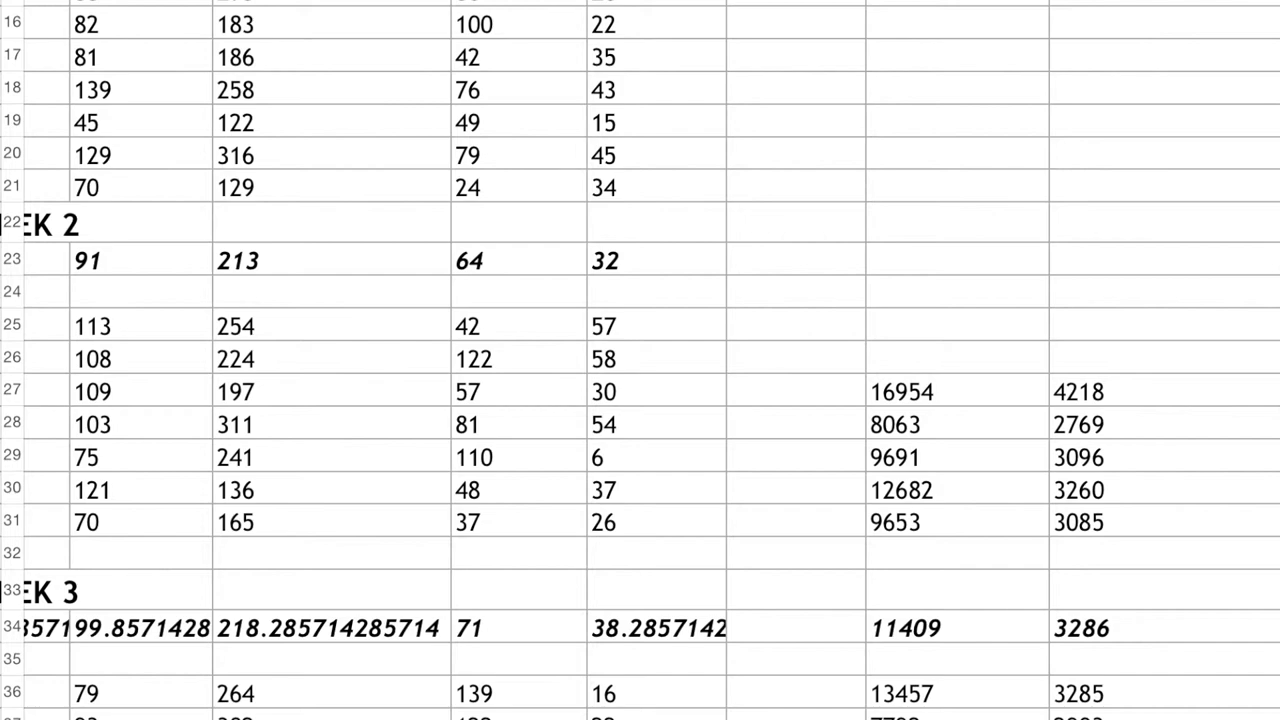
- Select Day 17's Steps and Calories Burnt and Day 18's Calories Burnt, and trace the rows back to their daily Calories
{"action": "left_click", "coordinate": [905, 395]}
{"action": "left_click", "coordinate": [1162, 392]}
{"action": "left_click", "coordinate": [1130, 422]}
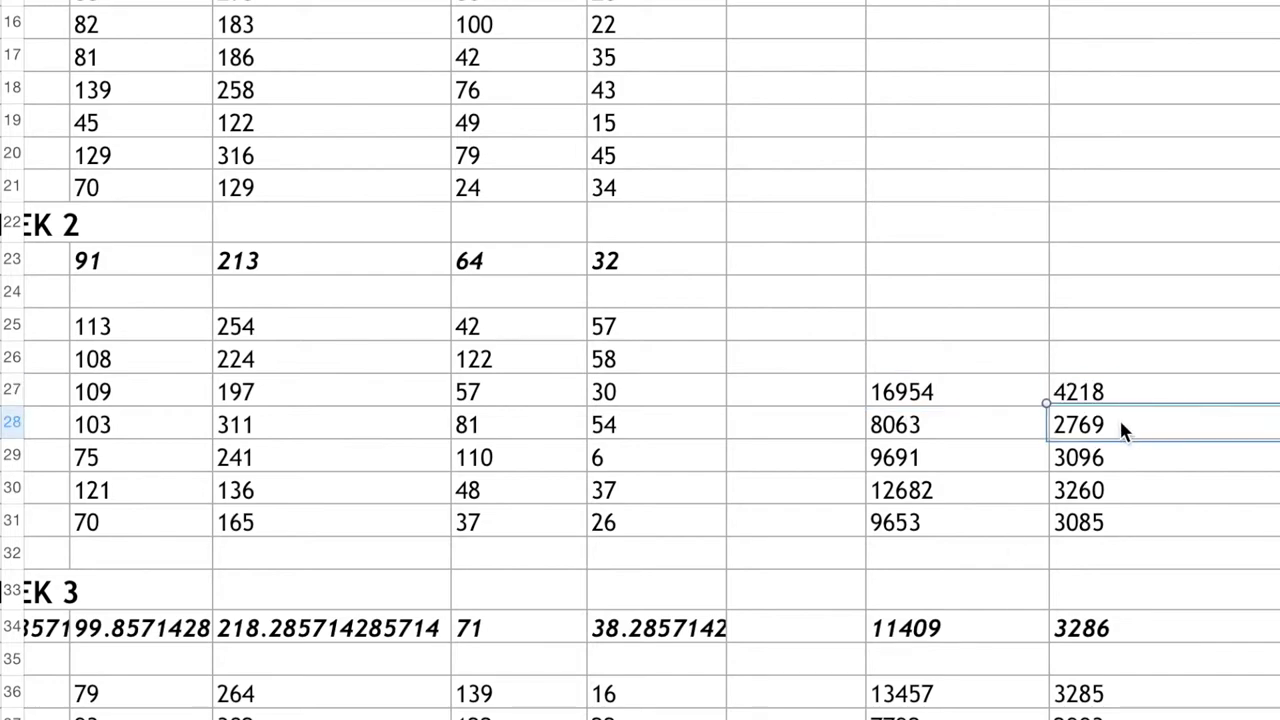
{"action": "scroll", "coordinate": [790, 425], "scroll_direction": "left", "scroll_amount": 5}
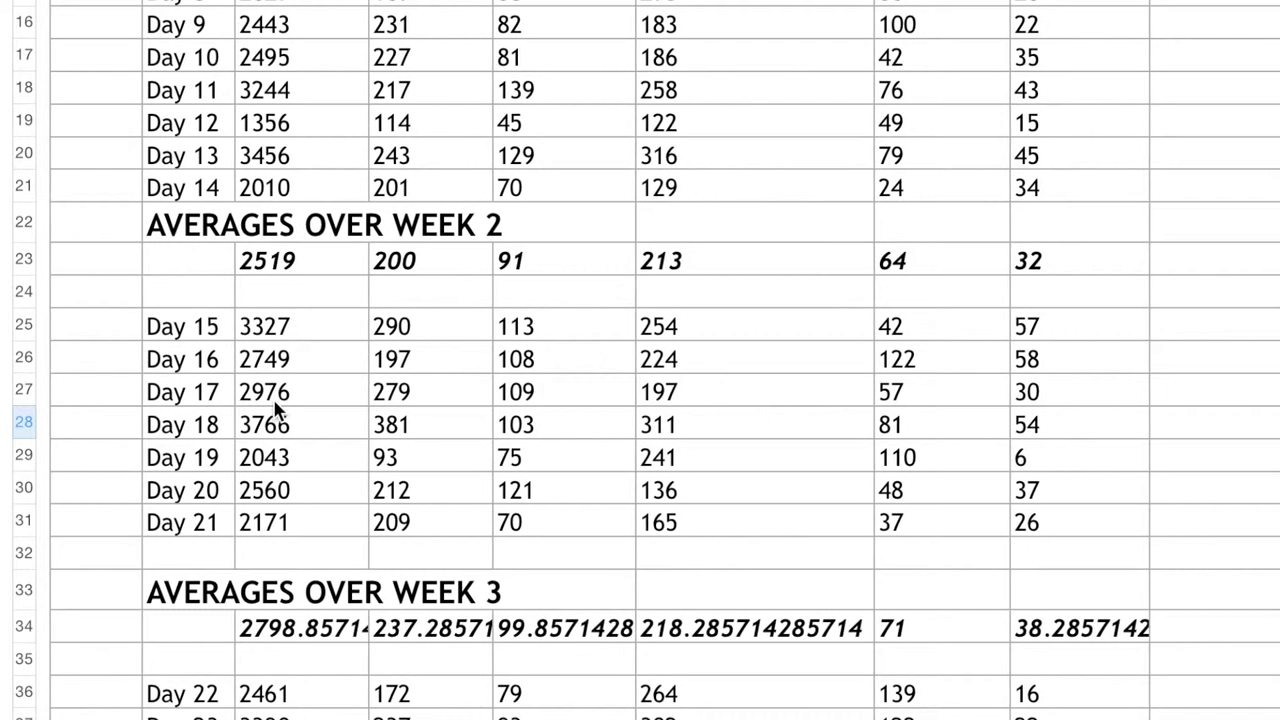
{"action": "scroll", "coordinate": [502, 423], "scroll_direction": "right", "scroll_amount": 6}
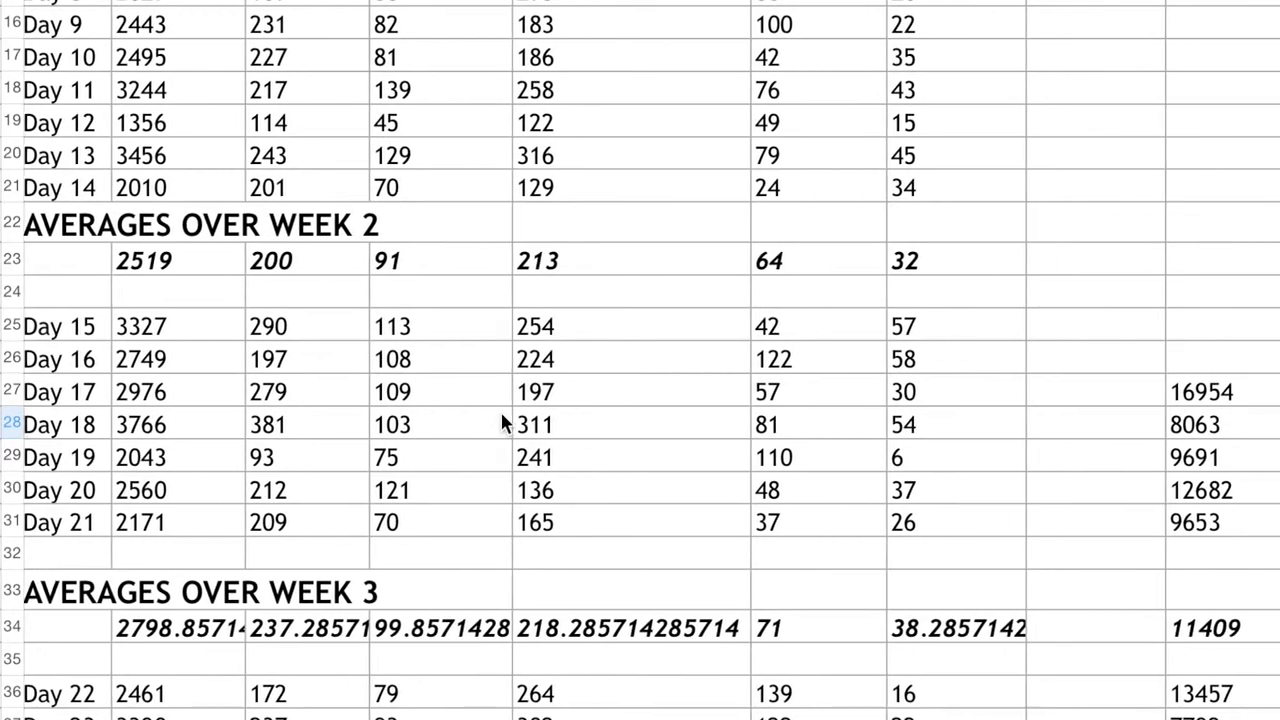
- Locate the Weight Training column heading beside Calories Burnt
{"action": "scroll", "coordinate": [502, 423], "scroll_direction": "right", "scroll_amount": 3}
{"action": "scroll", "coordinate": [903, 409], "scroll_direction": "left", "scroll_amount": 1}
{"action": "scroll", "coordinate": [1000, 500], "scroll_direction": "up", "scroll_amount": 6}
{"action": "scroll", "coordinate": [1062, 582], "scroll_direction": "down", "scroll_amount": 2}
{"action": "scroll", "coordinate": [1062, 582], "scroll_direction": "up", "scroll_amount": 5}
{"action": "scroll", "coordinate": [1062, 582], "scroll_direction": "right", "scroll_amount": 3}
{"action": "scroll", "coordinate": [1056, 577], "scroll_direction": "left", "scroll_amount": 1}
{"action": "scroll", "coordinate": [1055, 576], "scroll_direction": "left", "scroll_amount": 2}
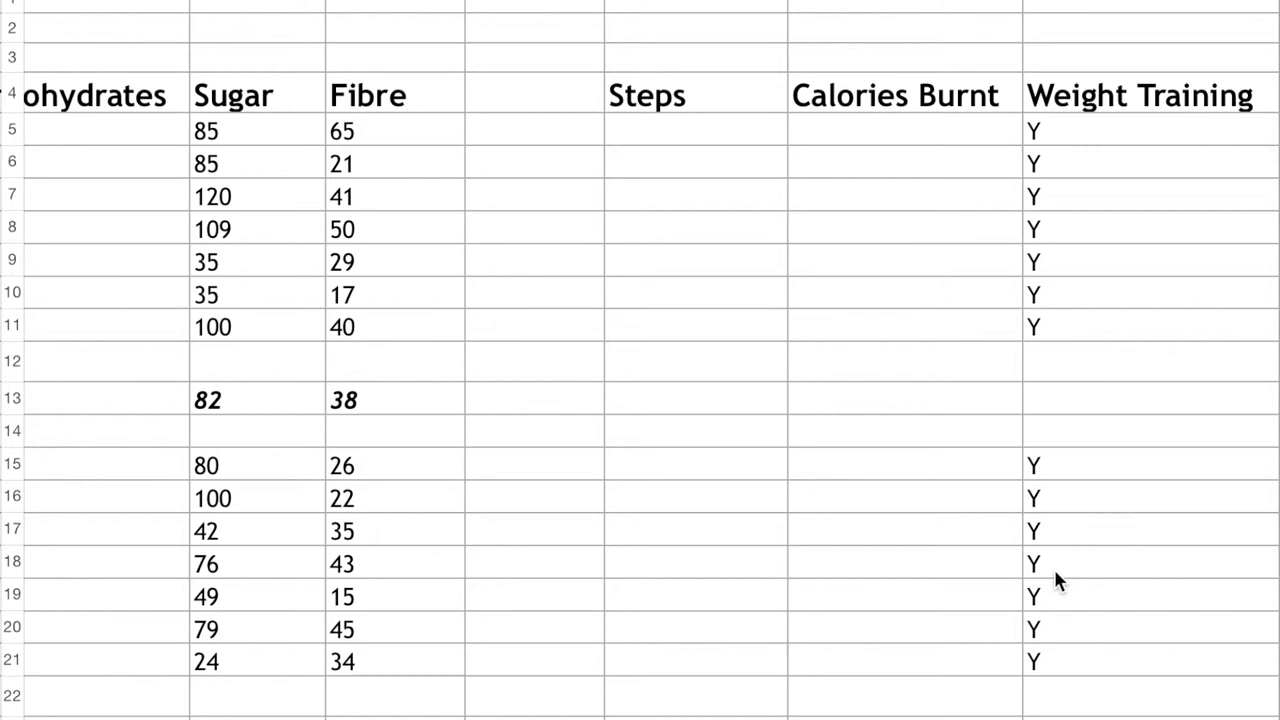
- Look through the daily Y and N entries under Weight Training, select Day 17's entry, and return to the headings
{"action": "scroll", "coordinate": [1053, 566], "scroll_direction": "down", "scroll_amount": 3}
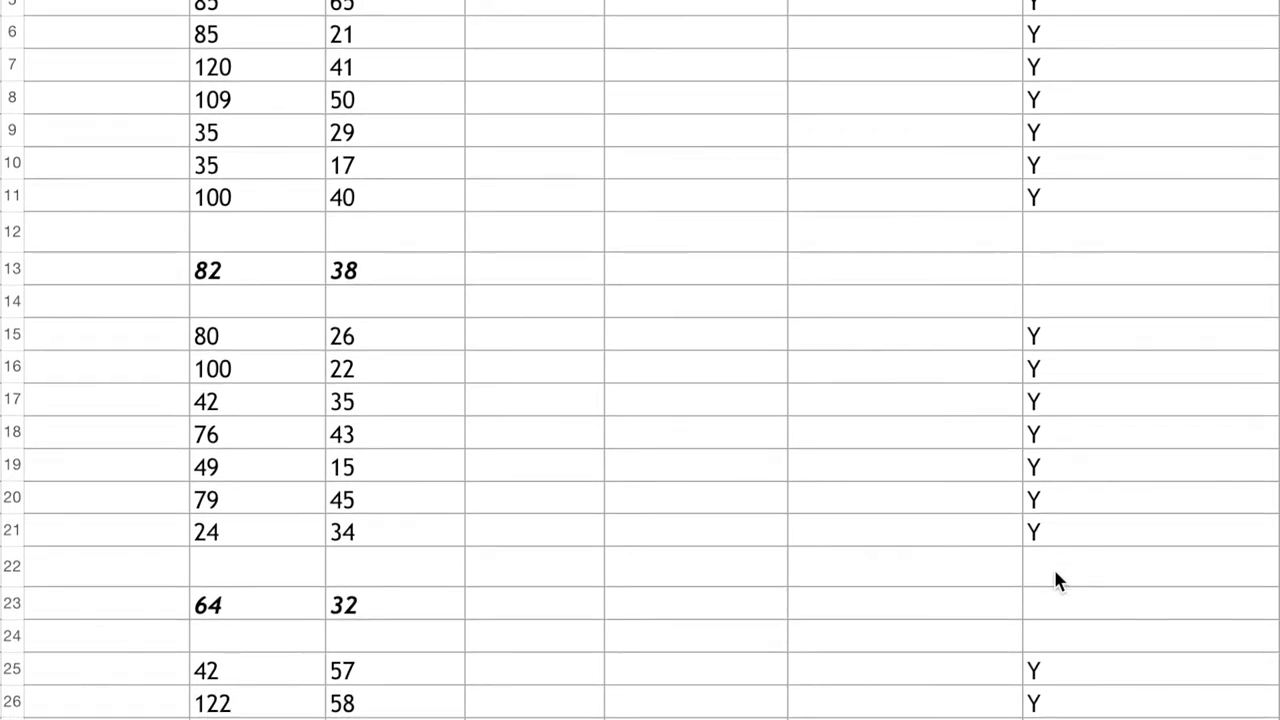
{"action": "scroll", "coordinate": [1053, 566], "scroll_direction": "down", "scroll_amount": 5}
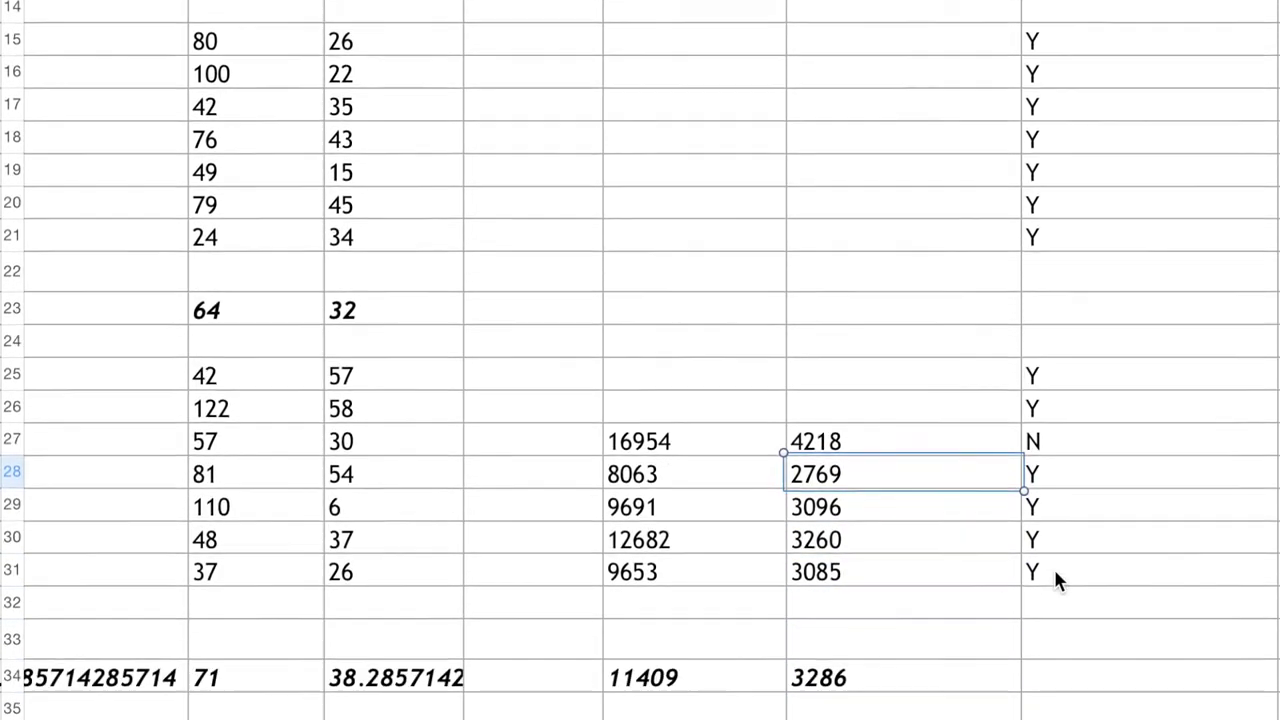
{"action": "left_click", "coordinate": [1057, 337]}
{"action": "scroll", "coordinate": [1097, 709], "scroll_direction": "down", "scroll_amount": 5}
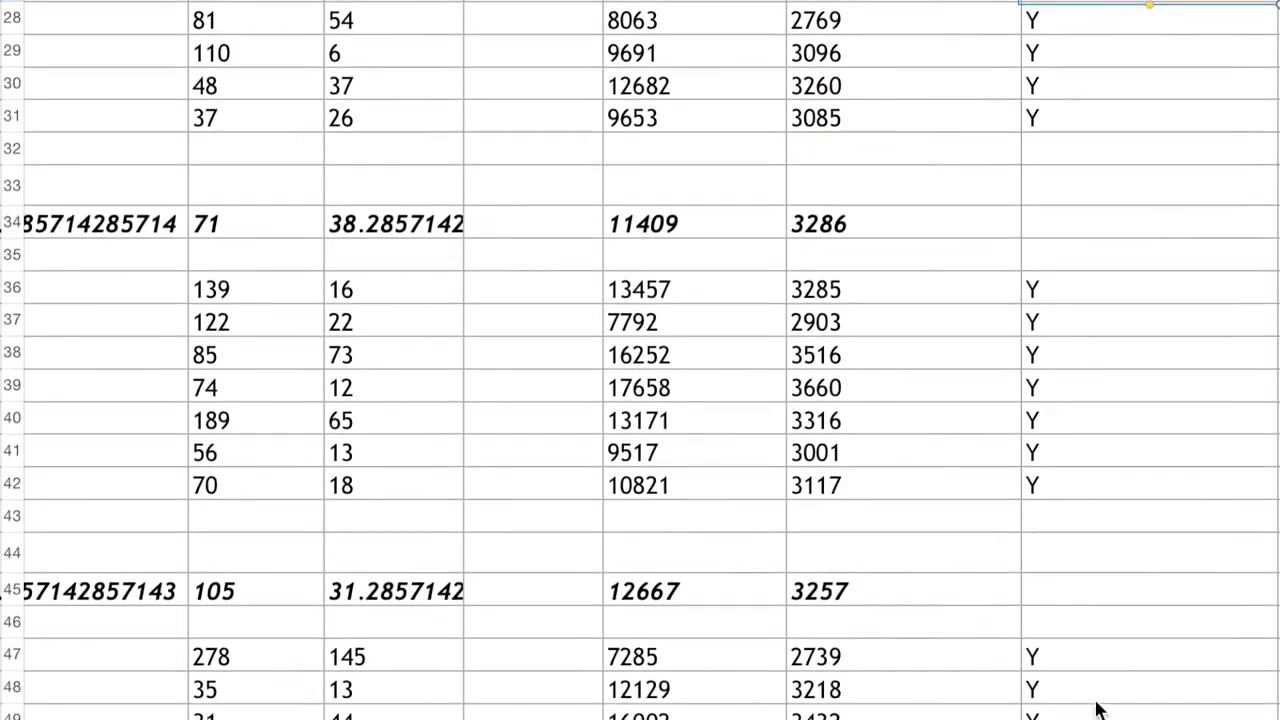
{"action": "scroll", "coordinate": [1097, 709], "scroll_direction": "up", "scroll_amount": 15}
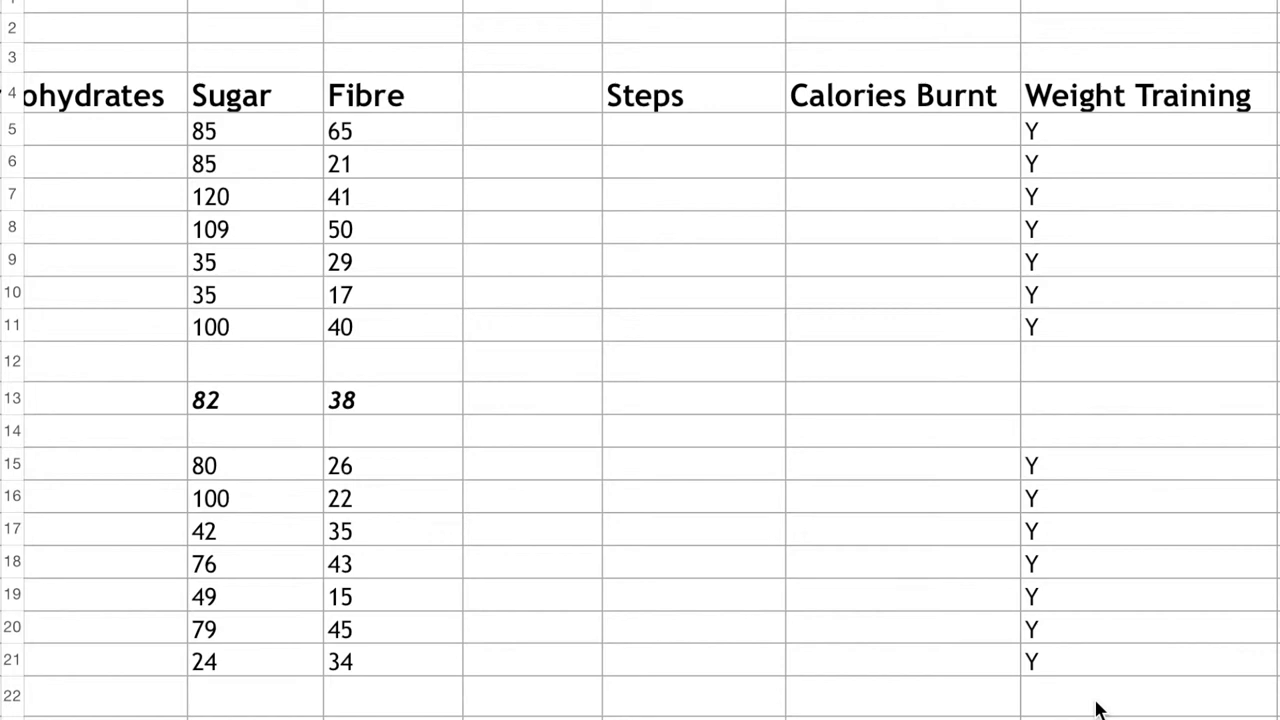
{"action": "scroll", "coordinate": [1097, 709], "scroll_direction": "down", "scroll_amount": 4}
{"action": "scroll", "coordinate": [1097, 709], "scroll_direction": "up", "scroll_amount": 4}
- Examine the Body Weight column, selecting the Day 1 entry, an empty day in Week 1, and the Day 8 entry
{"action": "scroll", "coordinate": [1097, 709], "scroll_direction": "right", "scroll_amount": 4}
{"action": "scroll", "coordinate": [1097, 709], "scroll_direction": "right", "scroll_amount": 2}
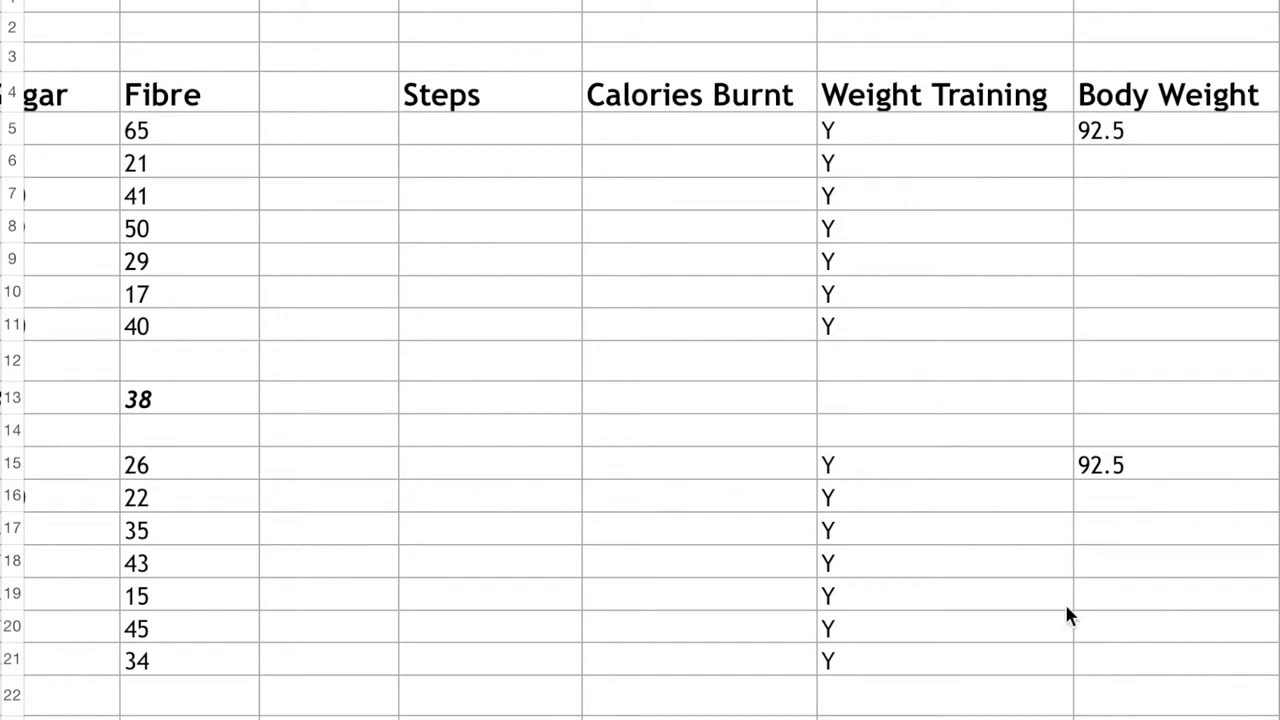
{"action": "left_click", "coordinate": [1184, 128]}
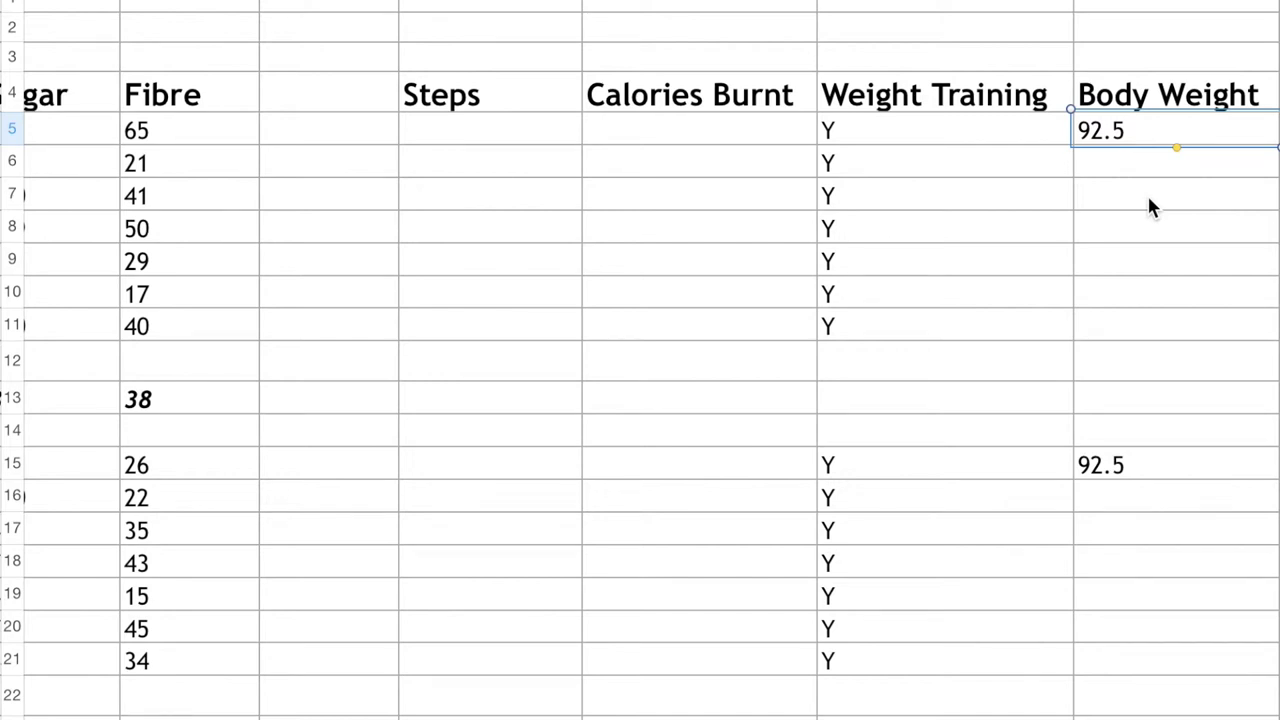
{"action": "left_click", "coordinate": [1147, 224]}
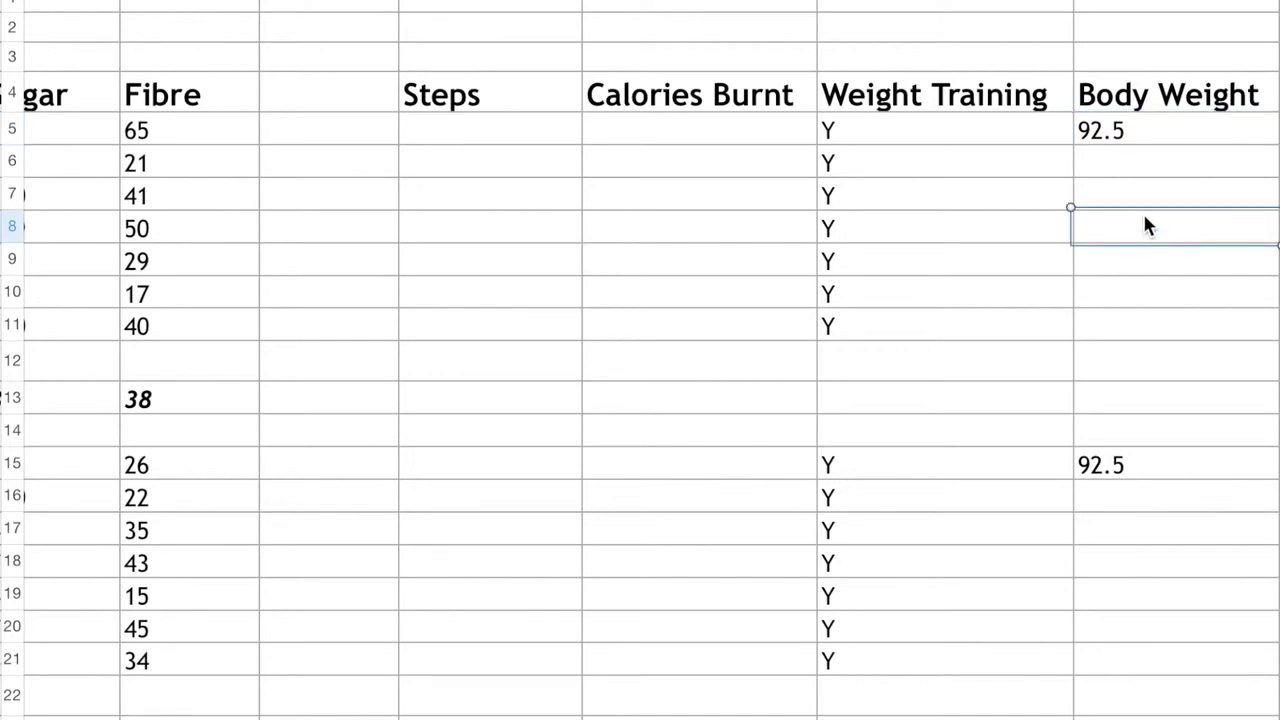
{"action": "left_click", "coordinate": [1155, 131]}
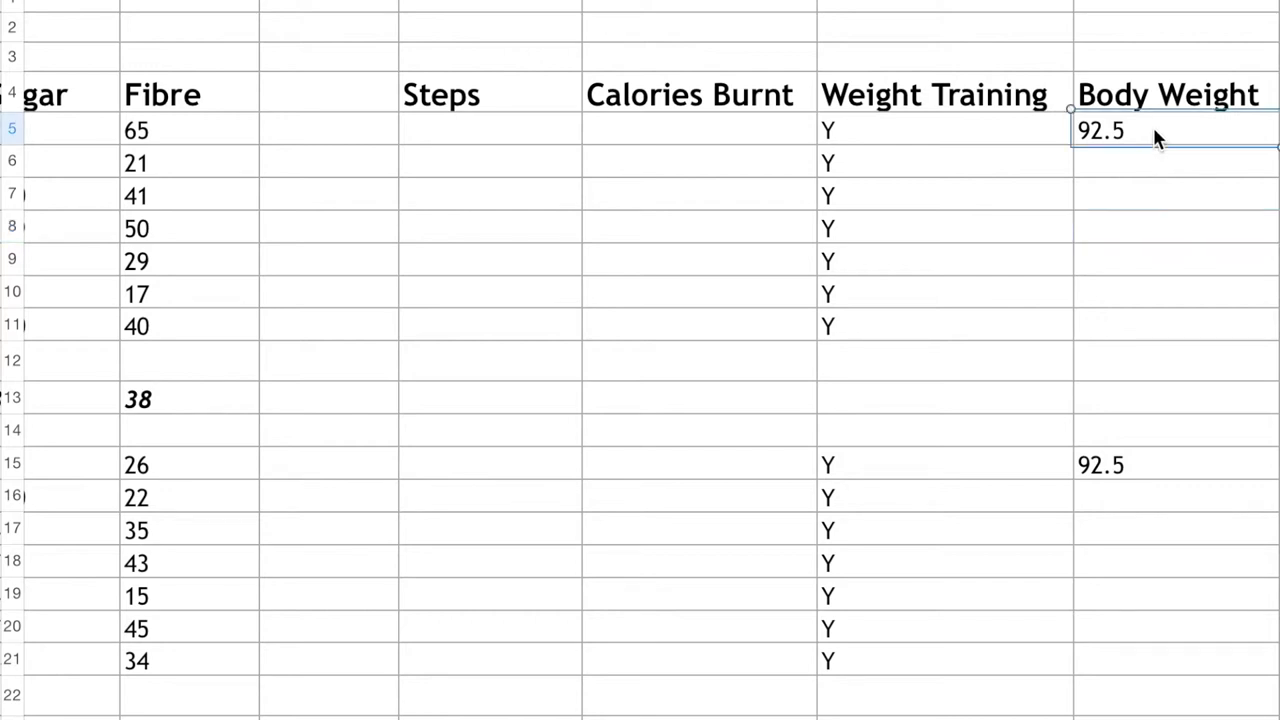
{"action": "left_click", "coordinate": [1129, 455]}
- Go through the Body Weight cells of the following weeks one by one, down to the Week 6 block
{"action": "scroll", "coordinate": [1122, 540], "scroll_direction": "down", "scroll_amount": 5}
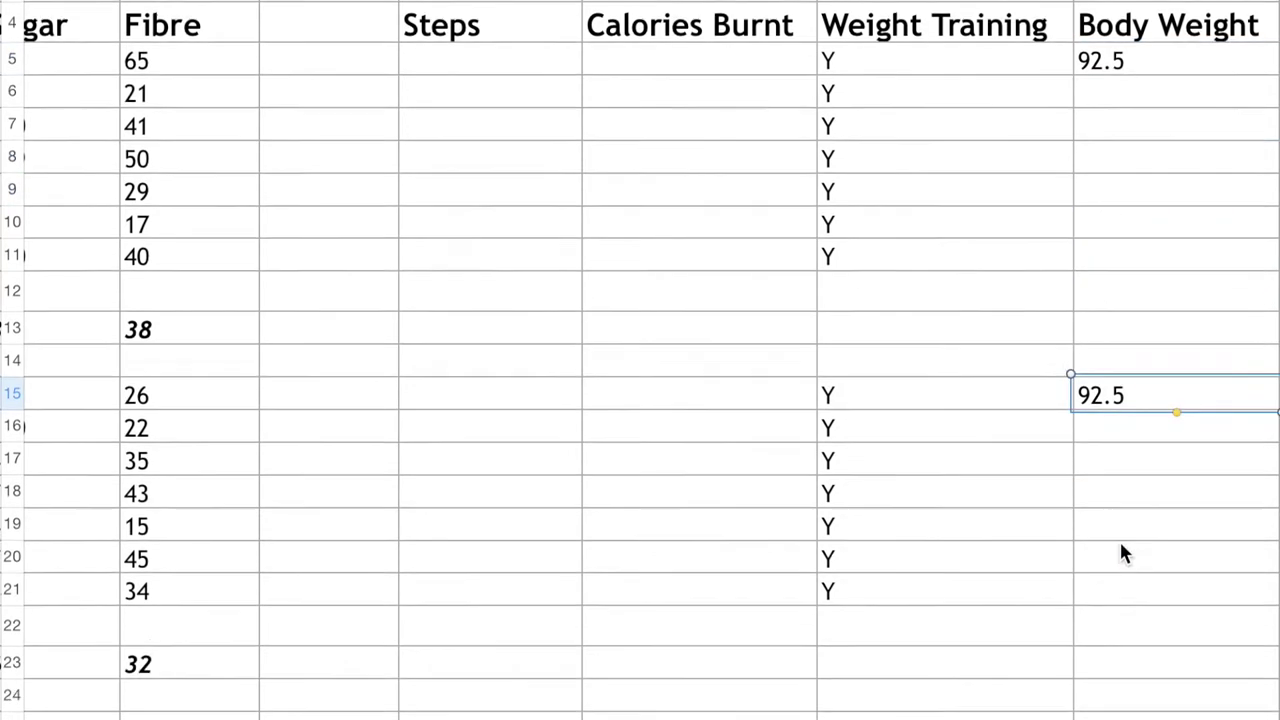
{"action": "left_click", "coordinate": [1133, 476]}
{"action": "left_click", "coordinate": [1137, 676]}
{"action": "scroll", "coordinate": [1140, 670], "scroll_direction": "down", "scroll_amount": 4}
{"action": "scroll", "coordinate": [1154, 552], "scroll_direction": "down", "scroll_amount": 4}
{"action": "left_click", "coordinate": [1140, 525]}
{"action": "left_click", "coordinate": [1122, 596]}
{"action": "scroll", "coordinate": [1122, 596], "scroll_direction": "down", "scroll_amount": 5}
{"action": "left_click", "coordinate": [1124, 574]}
{"action": "scroll", "coordinate": [1124, 576], "scroll_direction": "down", "scroll_amount": 5}
{"action": "left_click", "coordinate": [1124, 550]}
{"action": "scroll", "coordinate": [1124, 556], "scroll_direction": "up", "scroll_amount": 8}
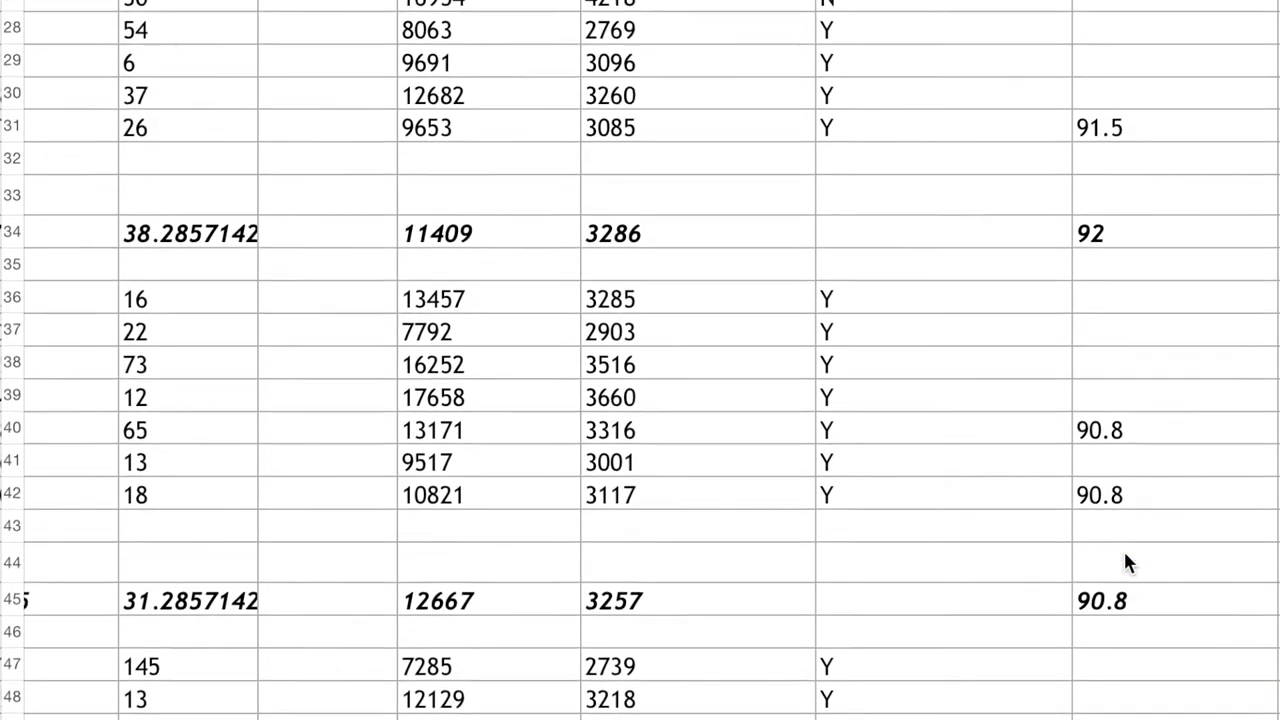
- Select the block of zero placeholder entries for Day 29 to Day 34 in Week 6
{"action": "scroll", "coordinate": [1124, 556], "scroll_direction": "down", "scroll_amount": 10}
{"action": "scroll", "coordinate": [1125, 558], "scroll_direction": "left", "scroll_amount": 15}
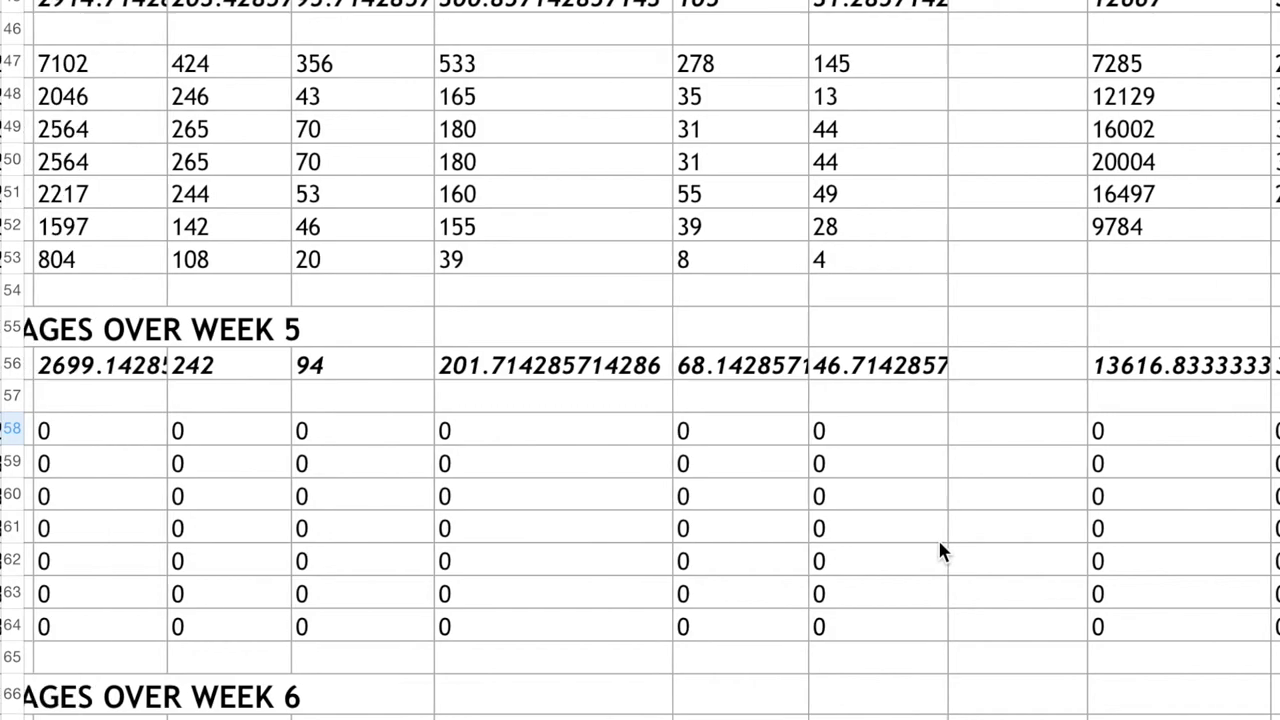
{"action": "left_click", "coordinate": [1177, 591], "text": "shift"}
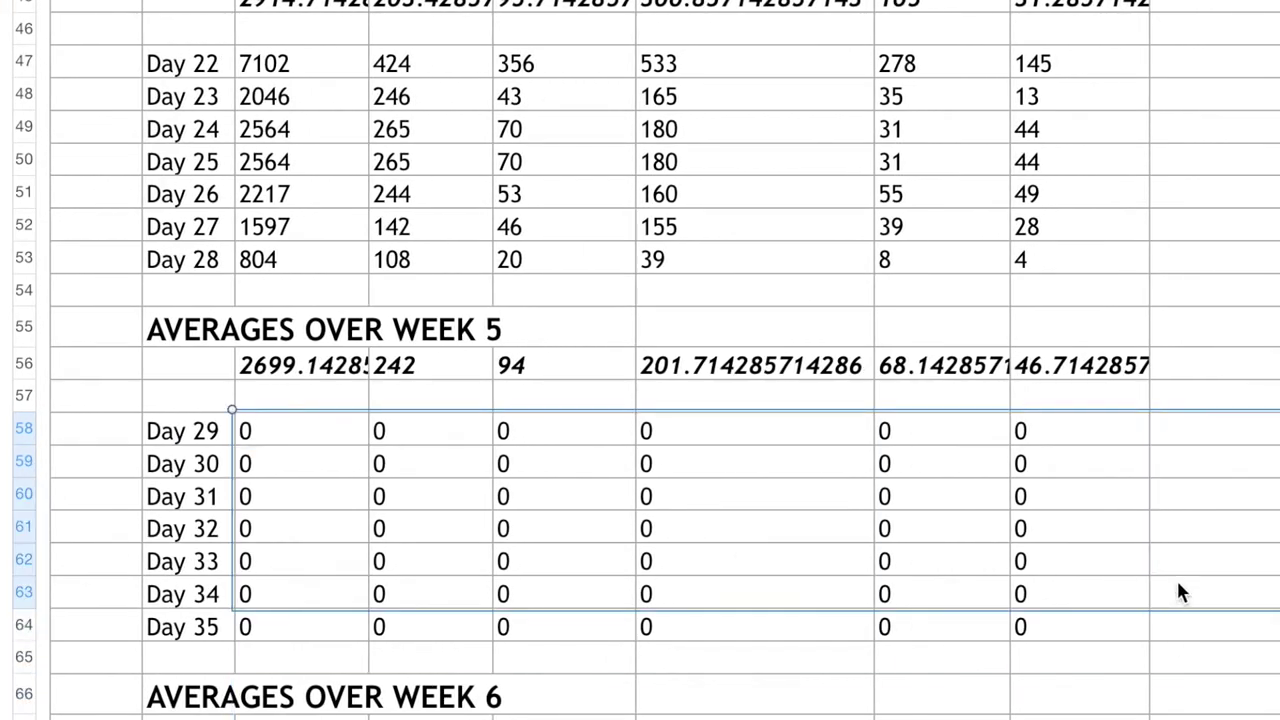
- Return to the column headings and select the Calories In vs Out heading after Body Weight
{"action": "scroll", "coordinate": [1177, 591], "scroll_direction": "up", "scroll_amount": 12}
{"action": "scroll", "coordinate": [1177, 583], "scroll_direction": "up", "scroll_amount": 2}
{"action": "scroll", "coordinate": [1177, 583], "scroll_direction": "right", "scroll_amount": 12}
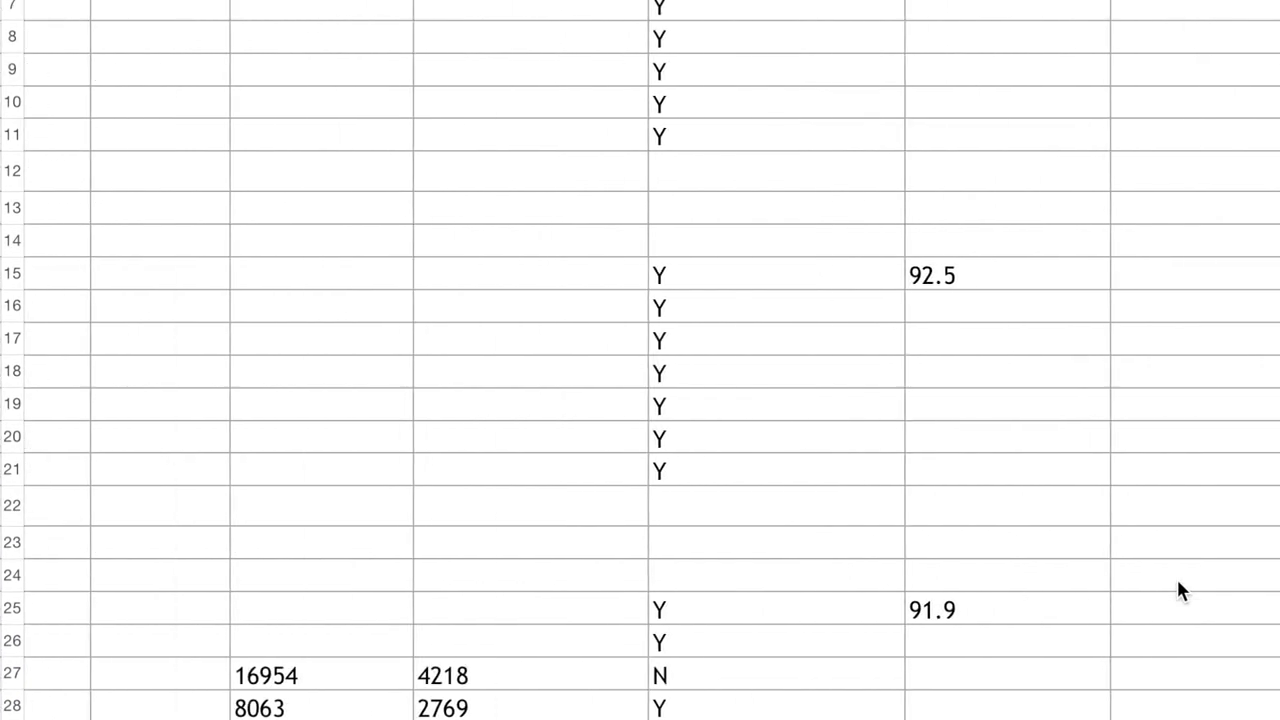
{"action": "scroll", "coordinate": [1177, 583], "scroll_direction": "left", "scroll_amount": 4}
{"action": "scroll", "coordinate": [1177, 588], "scroll_direction": "left", "scroll_amount": 2}
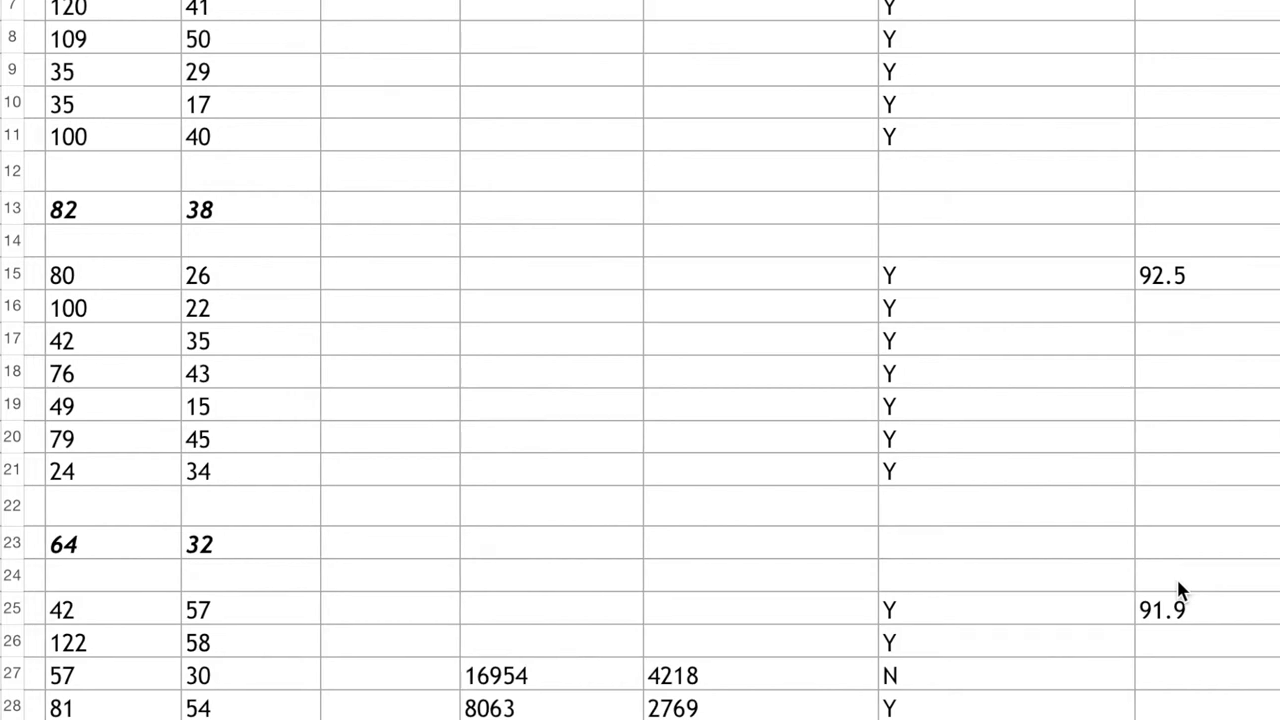
{"action": "scroll", "coordinate": [1177, 584], "scroll_direction": "right", "scroll_amount": 5}
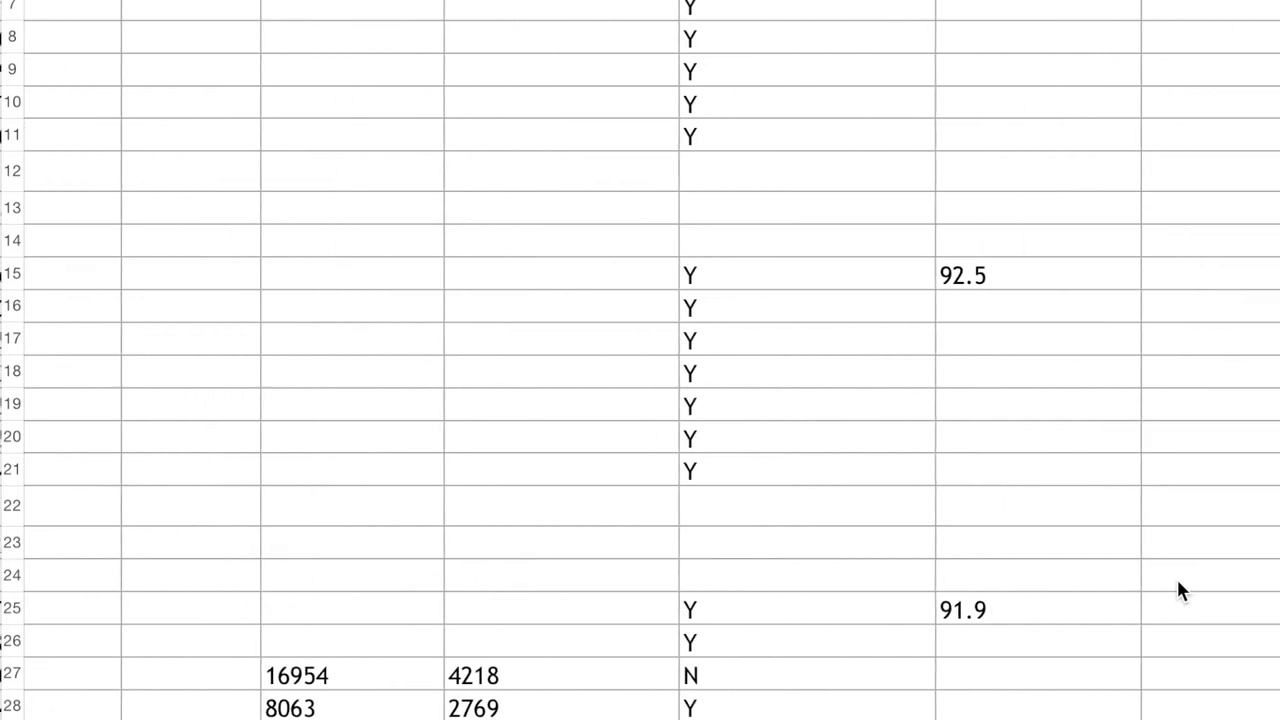
{"action": "scroll", "coordinate": [1177, 588], "scroll_direction": "up", "scroll_amount": 5}
{"action": "scroll", "coordinate": [1177, 588], "scroll_direction": "right", "scroll_amount": 4}
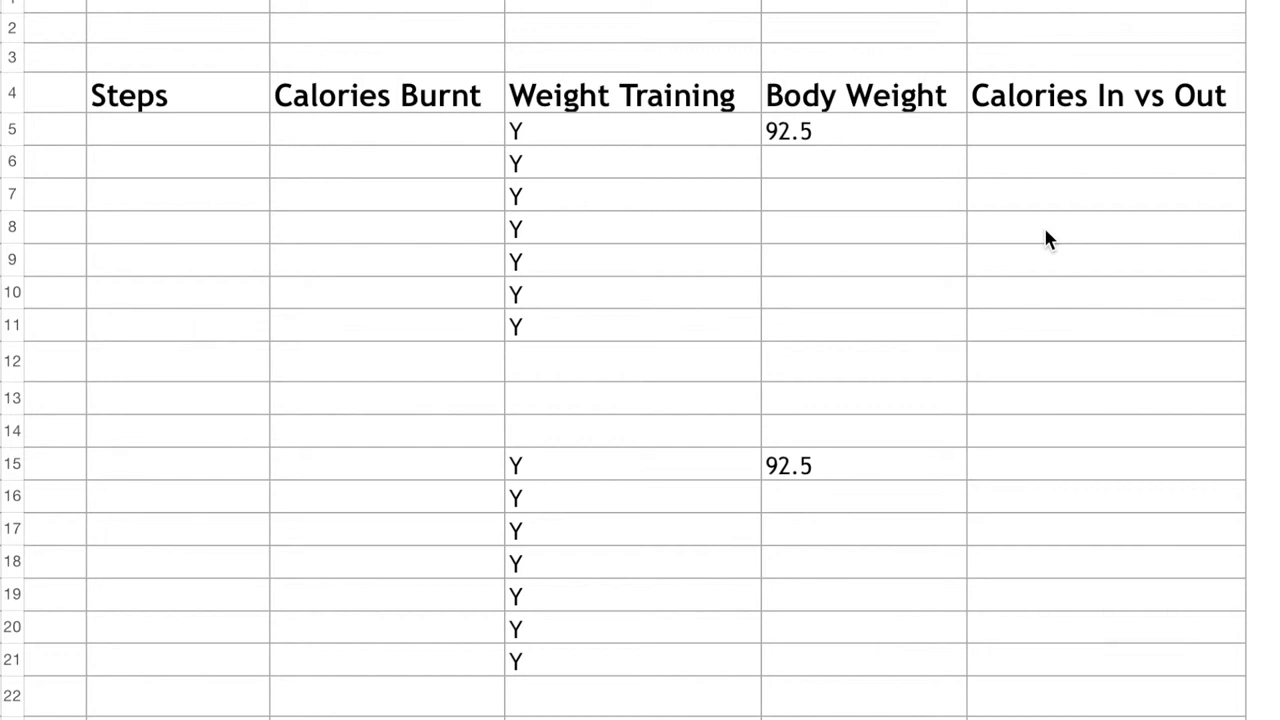
{"action": "left_click", "coordinate": [1055, 100]}
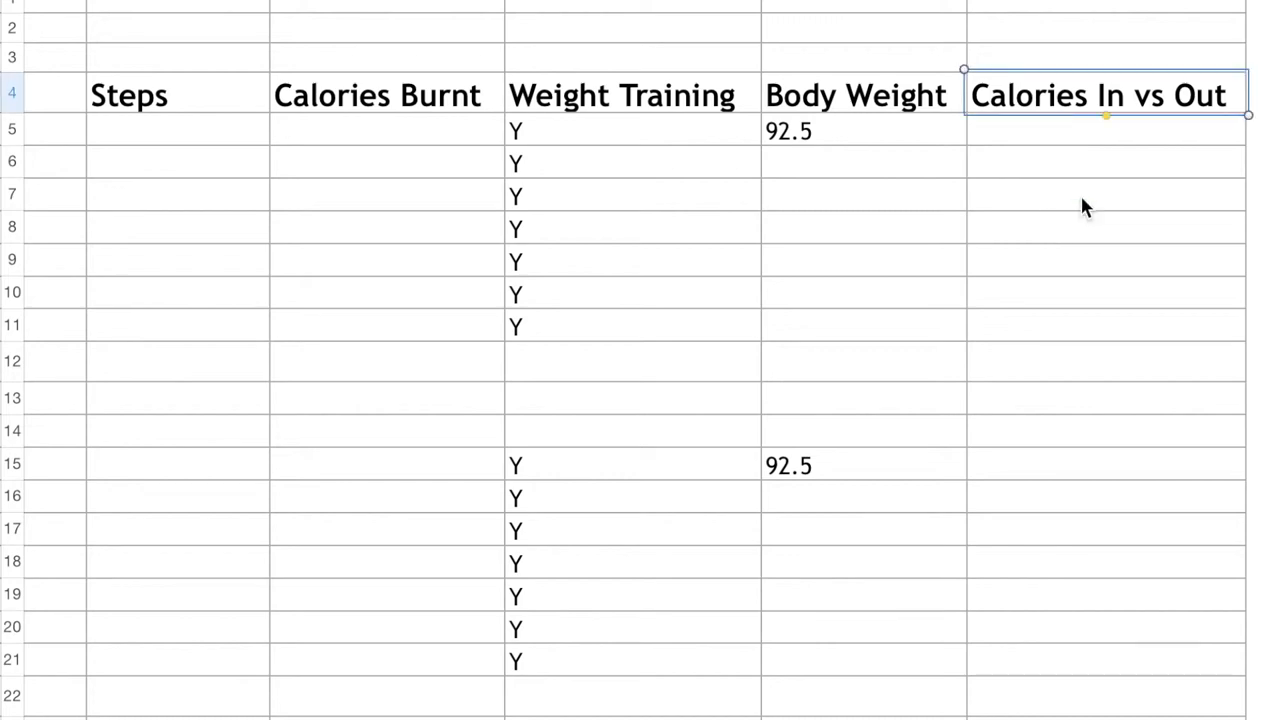
- Select Day 17's Calories Burnt value and that day's Calories intake value to compare them
{"action": "scroll", "coordinate": [1075, 210], "scroll_direction": "down", "scroll_amount": 5}
{"action": "scroll", "coordinate": [1060, 240], "scroll_direction": "down", "scroll_amount": 5}
{"action": "scroll", "coordinate": [500, 571], "scroll_direction": "left", "scroll_amount": 8}
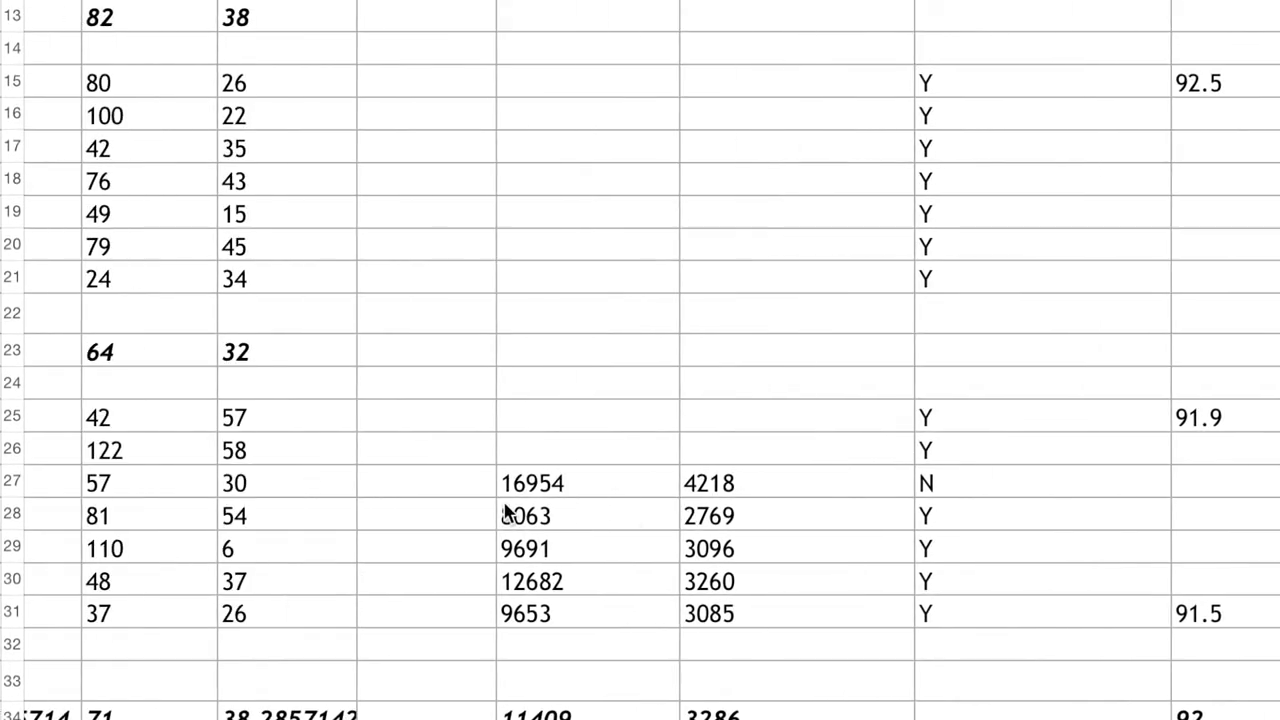
{"action": "left_click", "coordinate": [964, 484]}
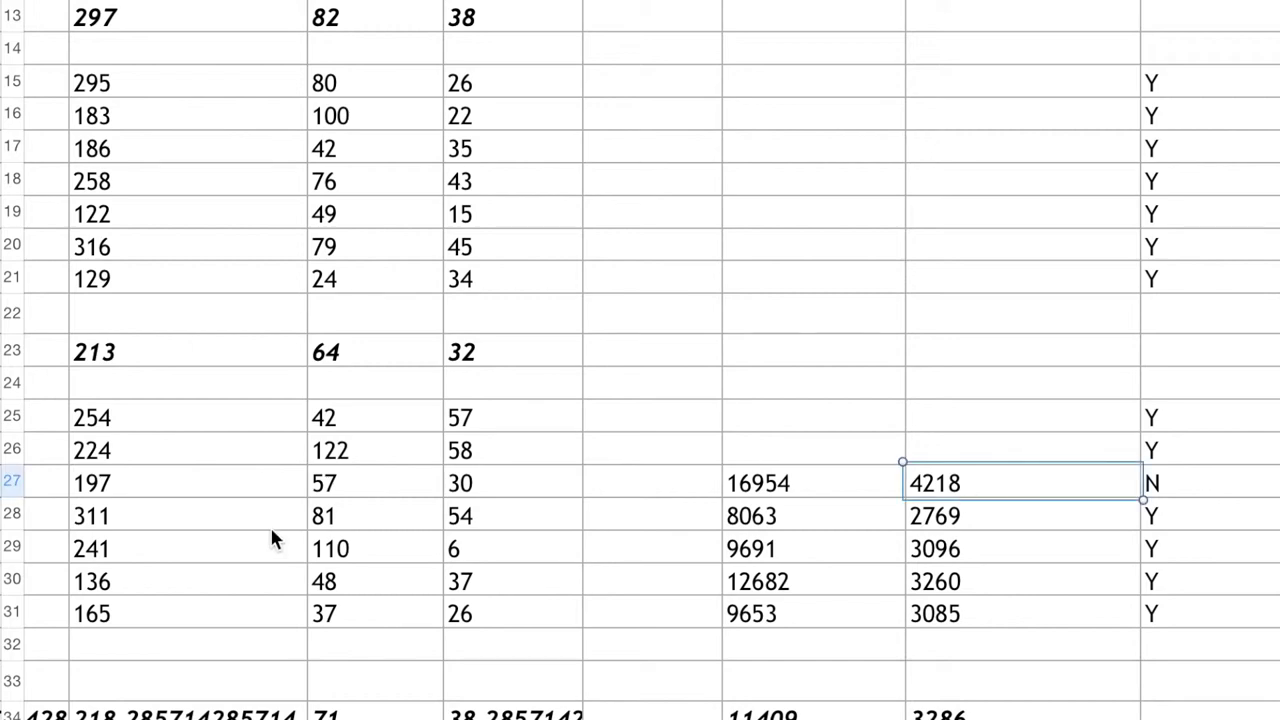
{"action": "scroll", "coordinate": [266, 500], "scroll_direction": "left", "scroll_amount": 5}
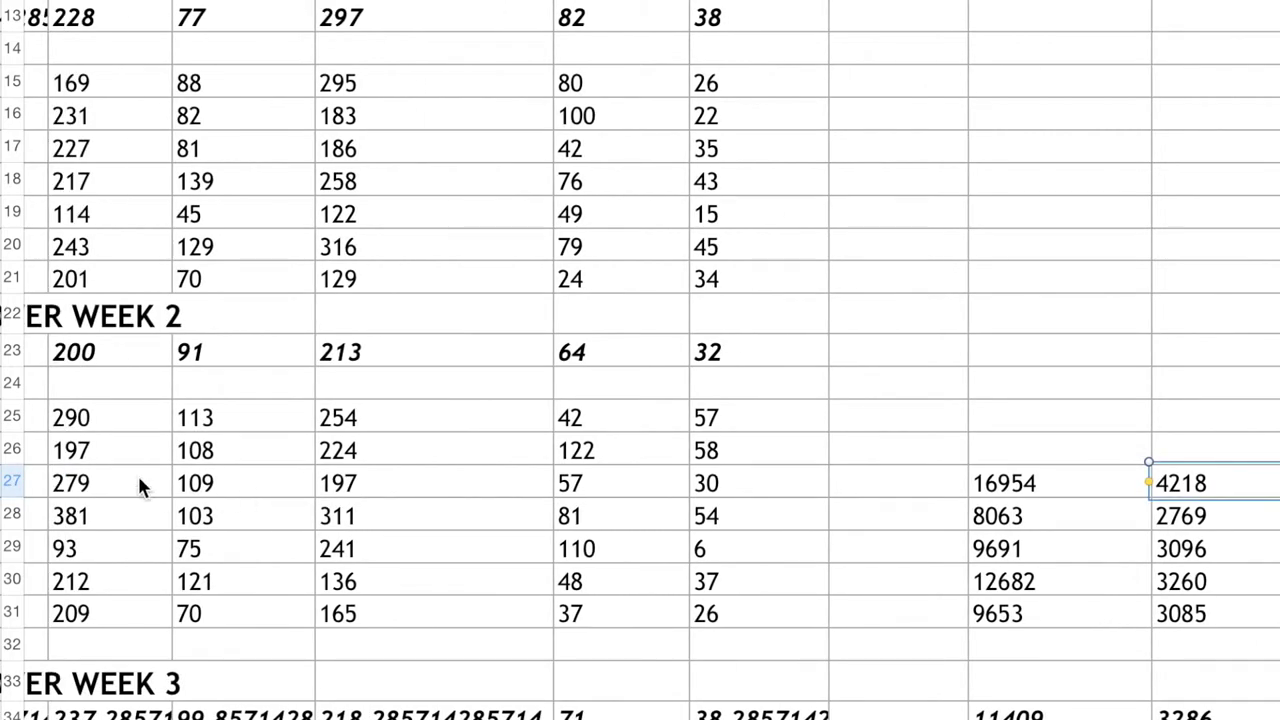
{"action": "scroll", "coordinate": [143, 490], "scroll_direction": "left", "scroll_amount": 5}
{"action": "left_click", "coordinate": [305, 488]}
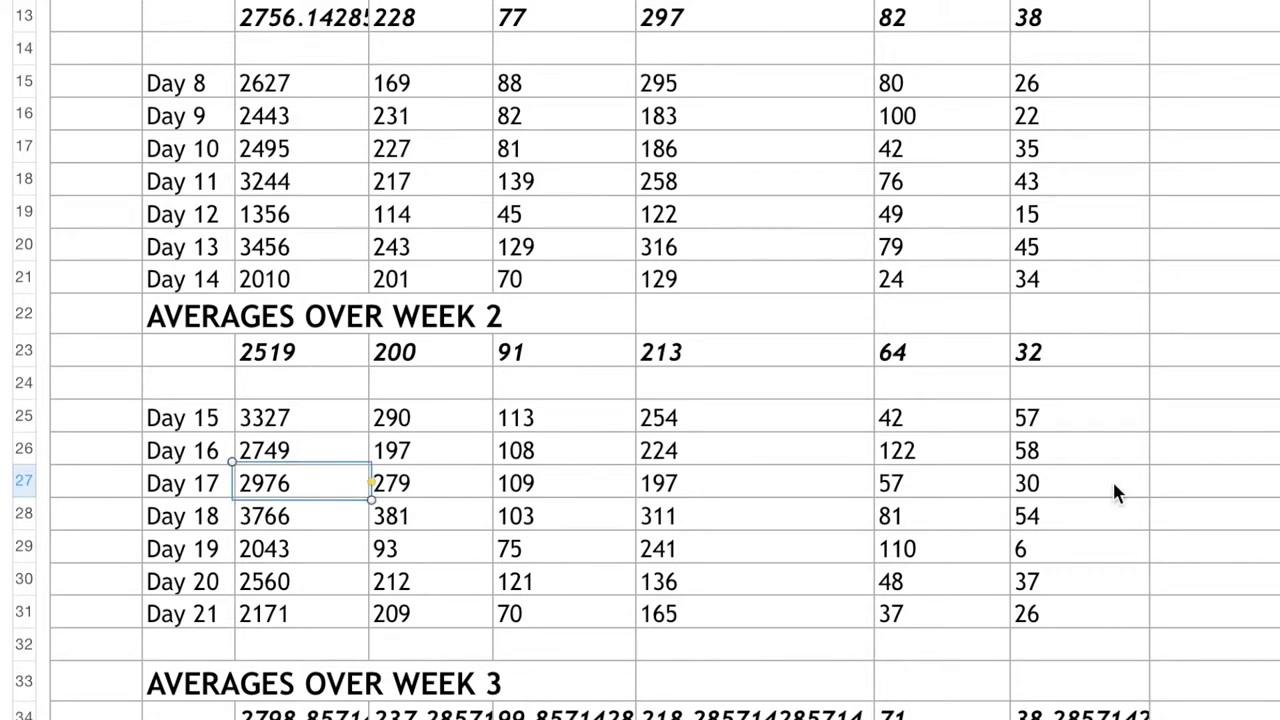
- Examine the Calories In vs Out column, selecting the Day 17 and Day 18 results and continuing to the Week 3 average
{"action": "scroll", "coordinate": [1112, 479], "scroll_direction": "right", "scroll_amount": 15}
{"action": "scroll", "coordinate": [1112, 479], "scroll_direction": "up", "scroll_amount": 5}
{"action": "scroll", "coordinate": [1098, 478], "scroll_direction": "down", "scroll_amount": 2}
{"action": "left_click", "coordinate": [871, 106]}
{"action": "scroll", "coordinate": [846, 575], "scroll_direction": "down", "scroll_amount": 5}
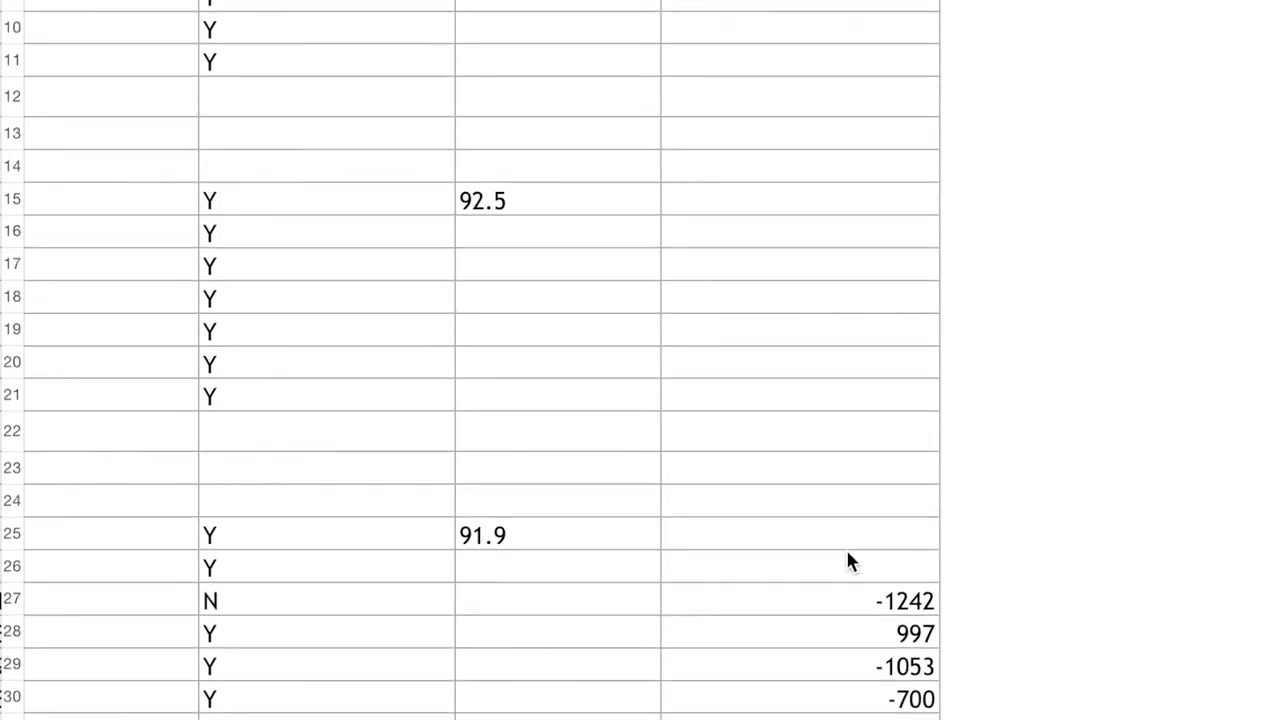
{"action": "left_click", "coordinate": [845, 598]}
{"action": "scroll", "coordinate": [760, 560], "scroll_direction": "left", "scroll_amount": 1}
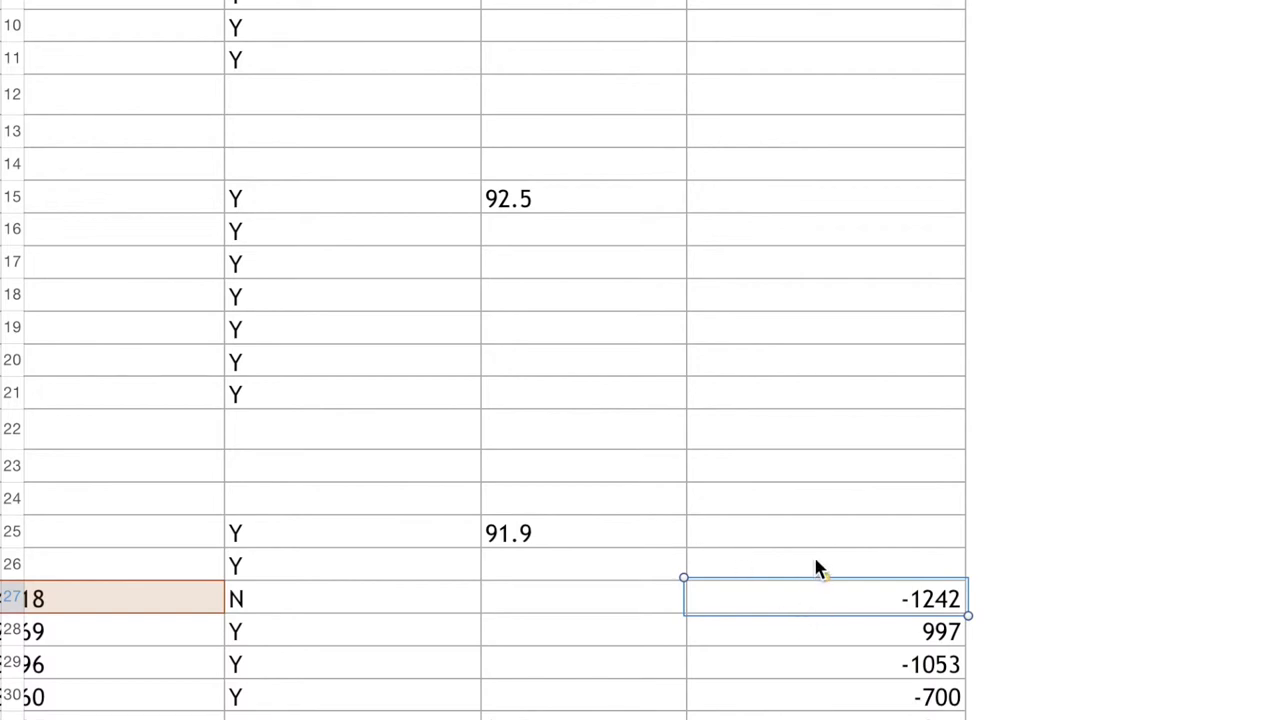
{"action": "left_click", "coordinate": [872, 638]}
{"action": "scroll", "coordinate": [872, 686], "scroll_direction": "down", "scroll_amount": 1}
{"action": "scroll", "coordinate": [872, 686], "scroll_direction": "down", "scroll_amount": 1}
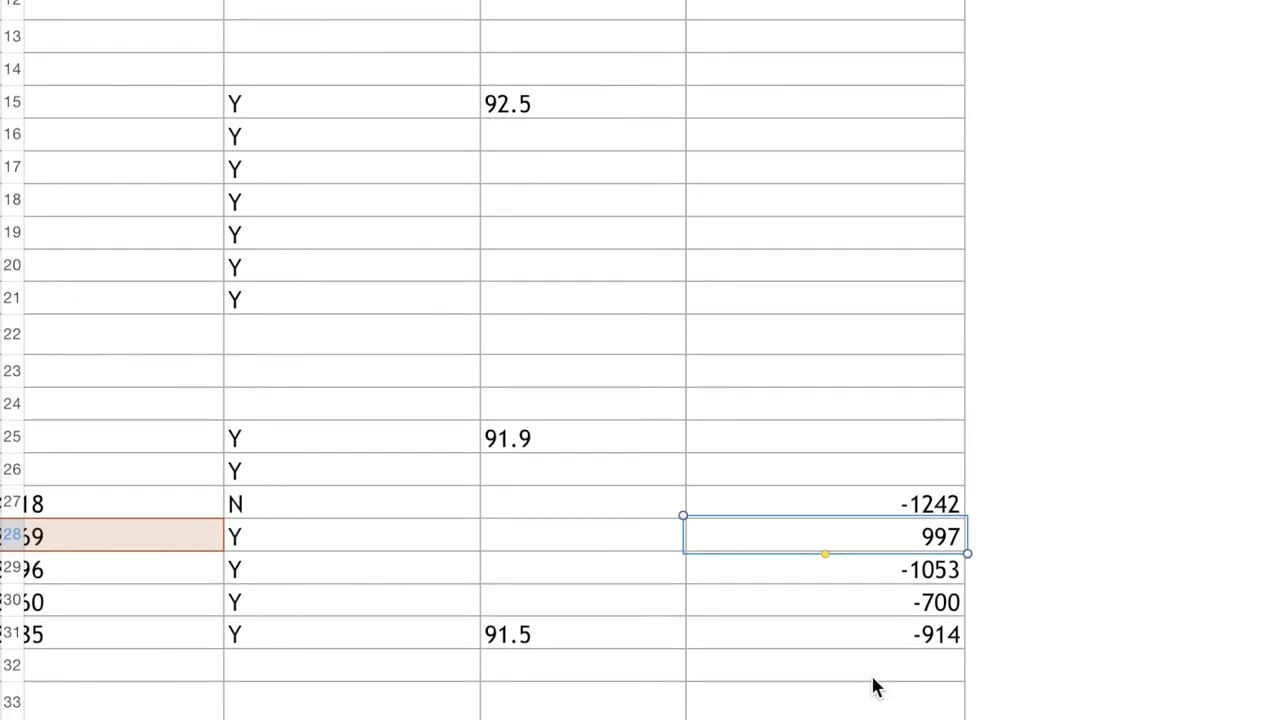
{"action": "scroll", "coordinate": [872, 686], "scroll_direction": "down", "scroll_amount": 1}
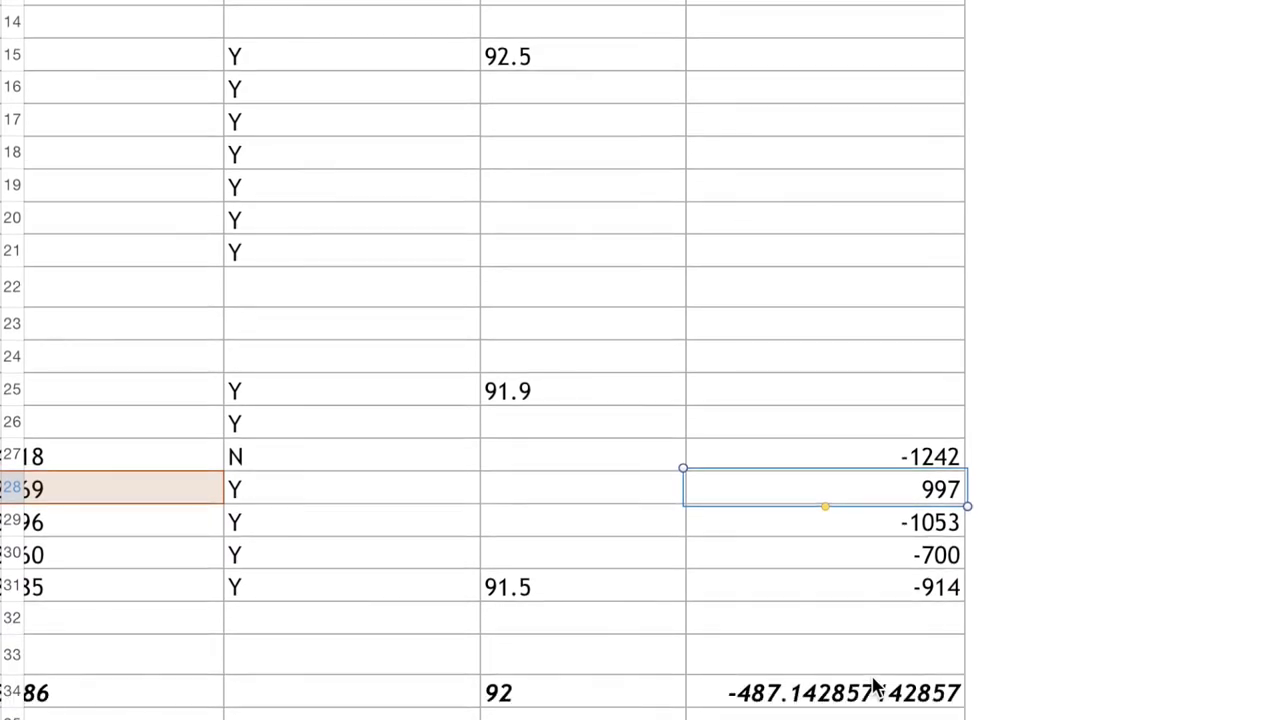
- Examine Week 4's Calories In vs Out column, selecting each daily result from Day 22 to Day 28 in turn
{"action": "scroll", "coordinate": [872, 686], "scroll_direction": "down", "scroll_amount": 5}
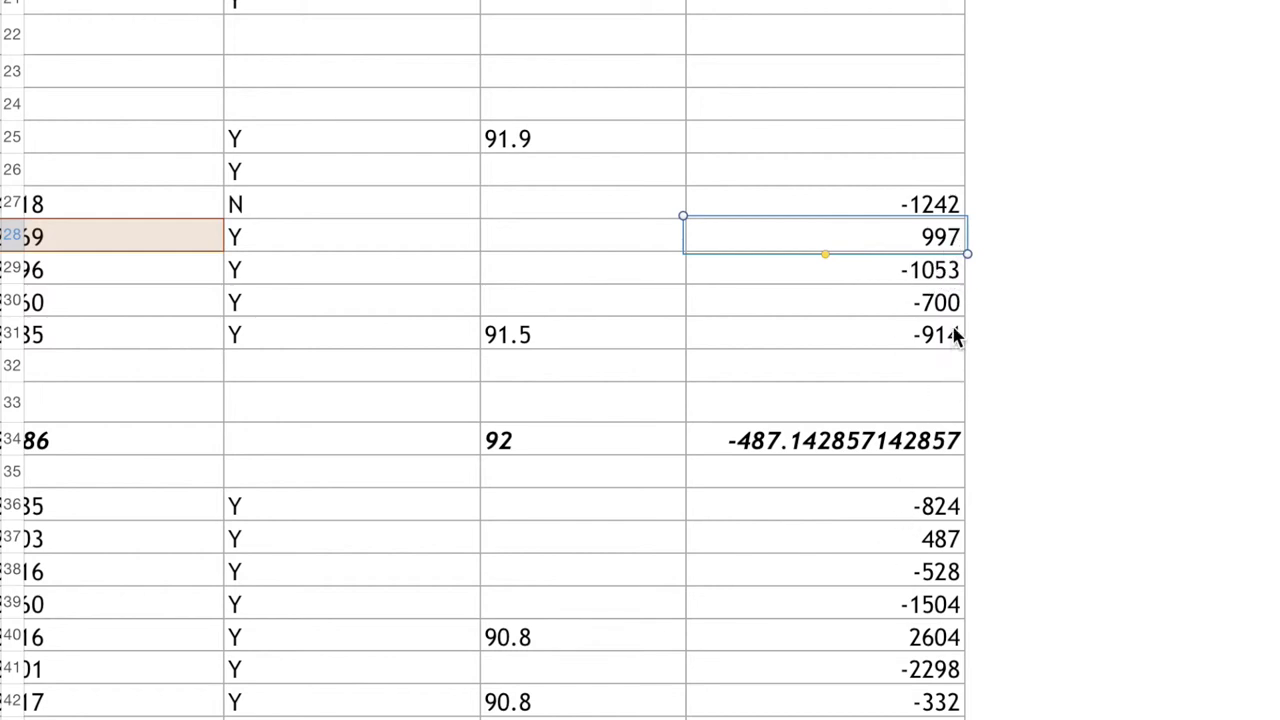
{"action": "scroll", "coordinate": [912, 508], "scroll_direction": "down", "scroll_amount": 2}
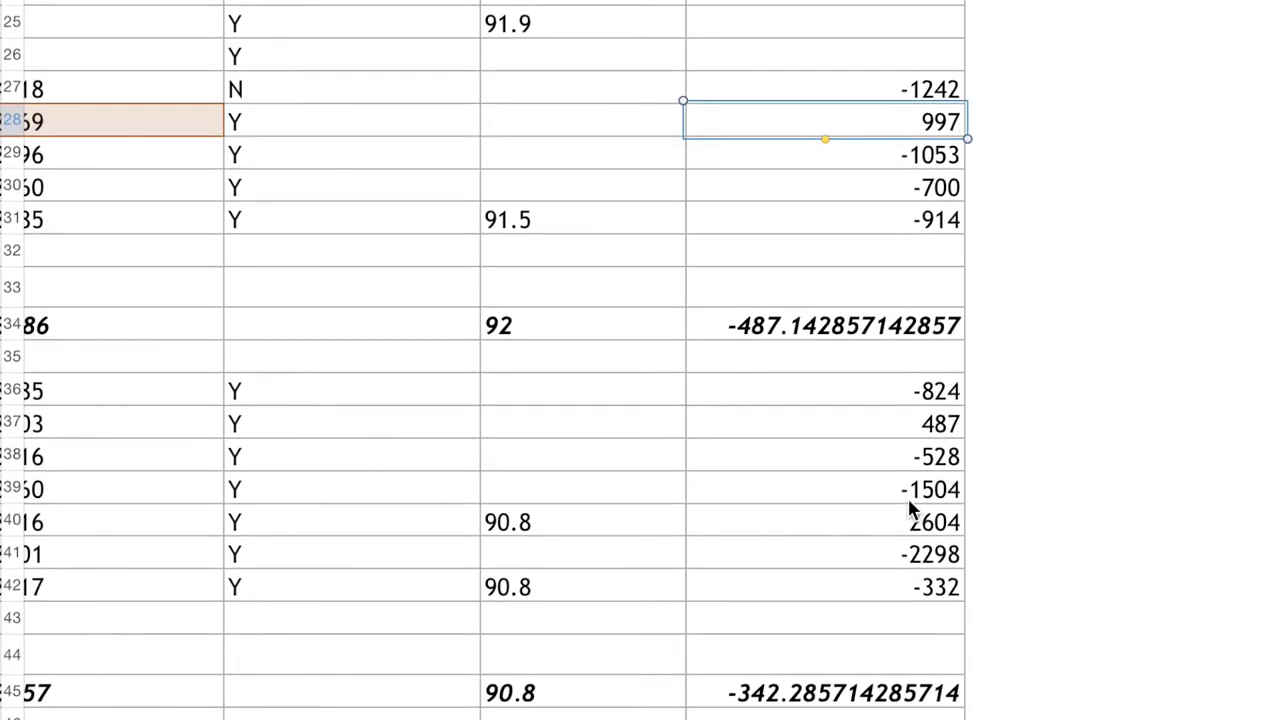
{"action": "left_click", "coordinate": [937, 391]}
{"action": "left_click", "coordinate": [938, 426]}
{"action": "left_click", "coordinate": [940, 457]}
{"action": "left_click", "coordinate": [941, 489]}
{"action": "left_click", "coordinate": [943, 523]}
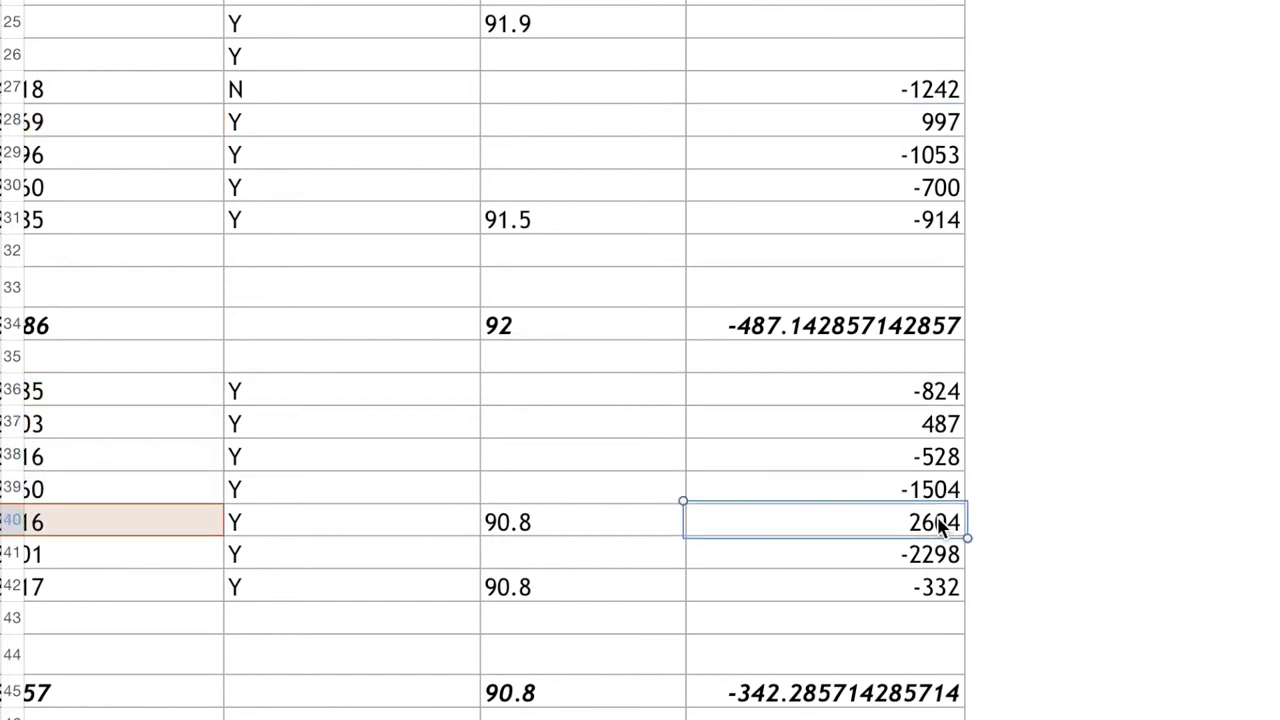
{"action": "scroll", "coordinate": [940, 528], "scroll_direction": "down", "scroll_amount": 1}
{"action": "scroll", "coordinate": [880, 523], "scroll_direction": "left", "scroll_amount": 1}
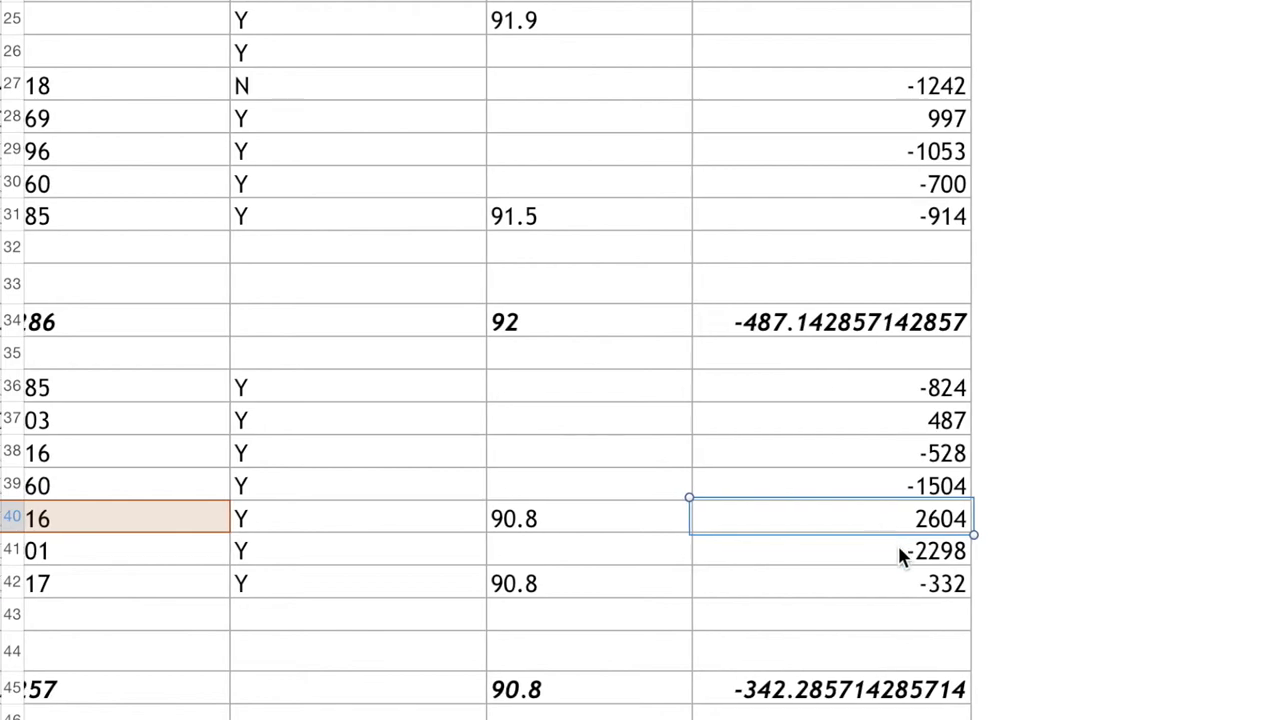
{"action": "left_click", "coordinate": [897, 550]}
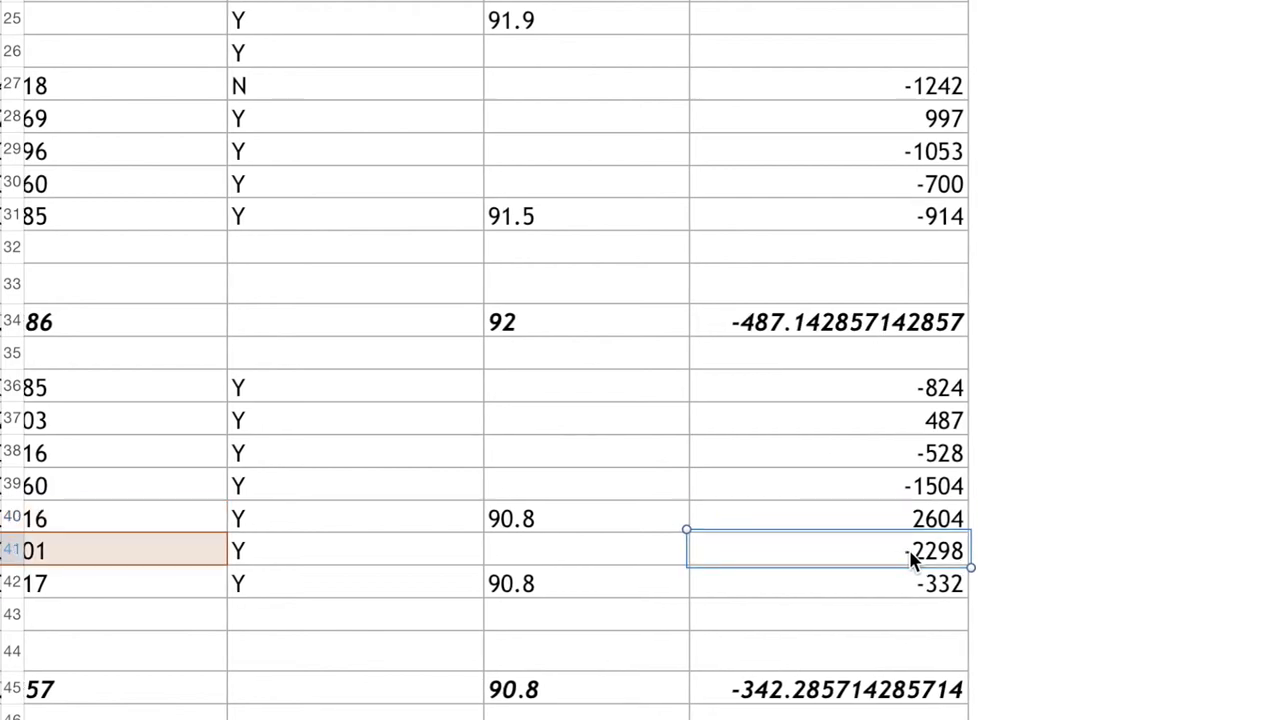
{"action": "left_click", "coordinate": [908, 583]}
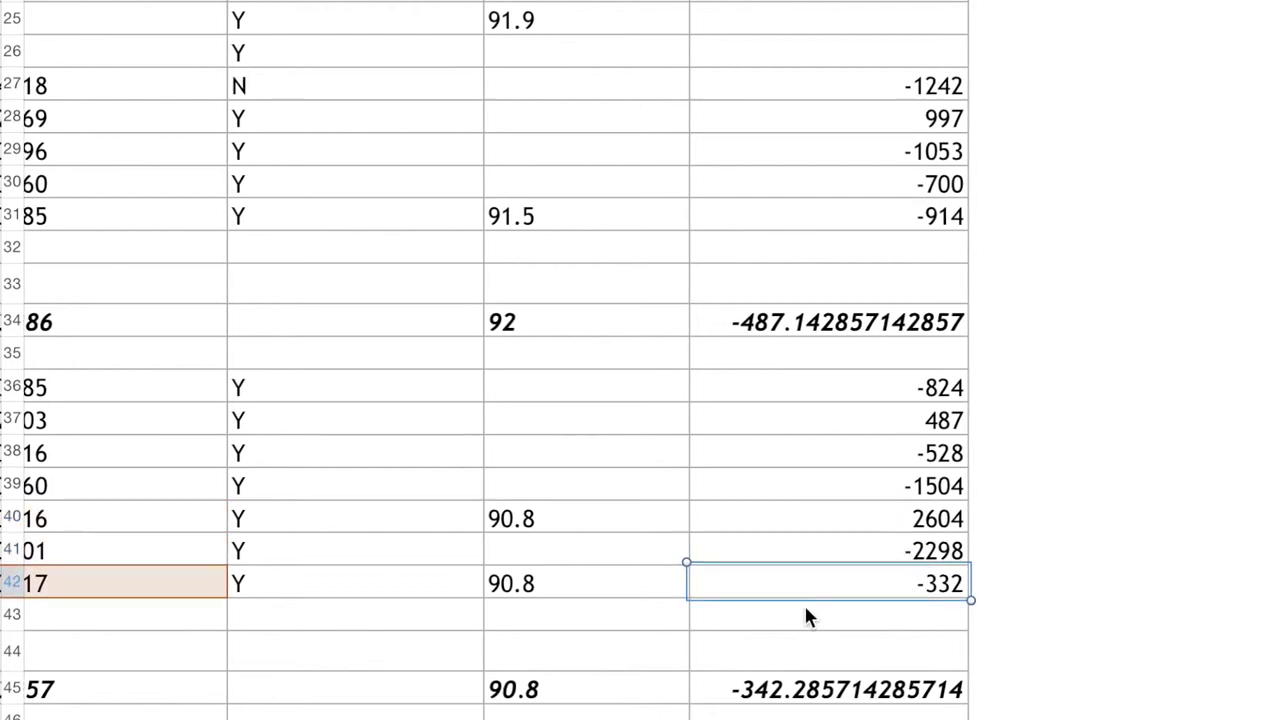
- Re-enter Day 17's Calories In vs Out formula as C27 − K27, subtracting Calories Burnt from the day's Calories intake
{"action": "scroll", "coordinate": [793, 518], "scroll_direction": "up", "scroll_amount": 5}
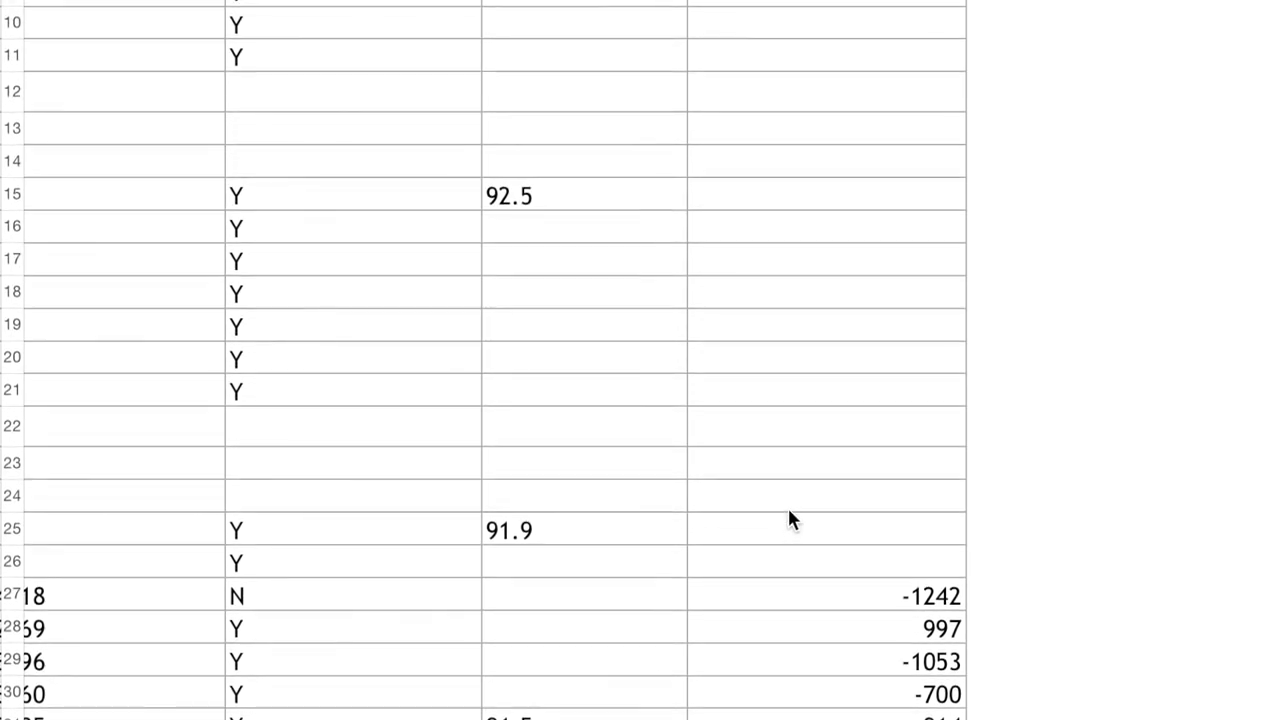
{"action": "left_click", "coordinate": [920, 600]}
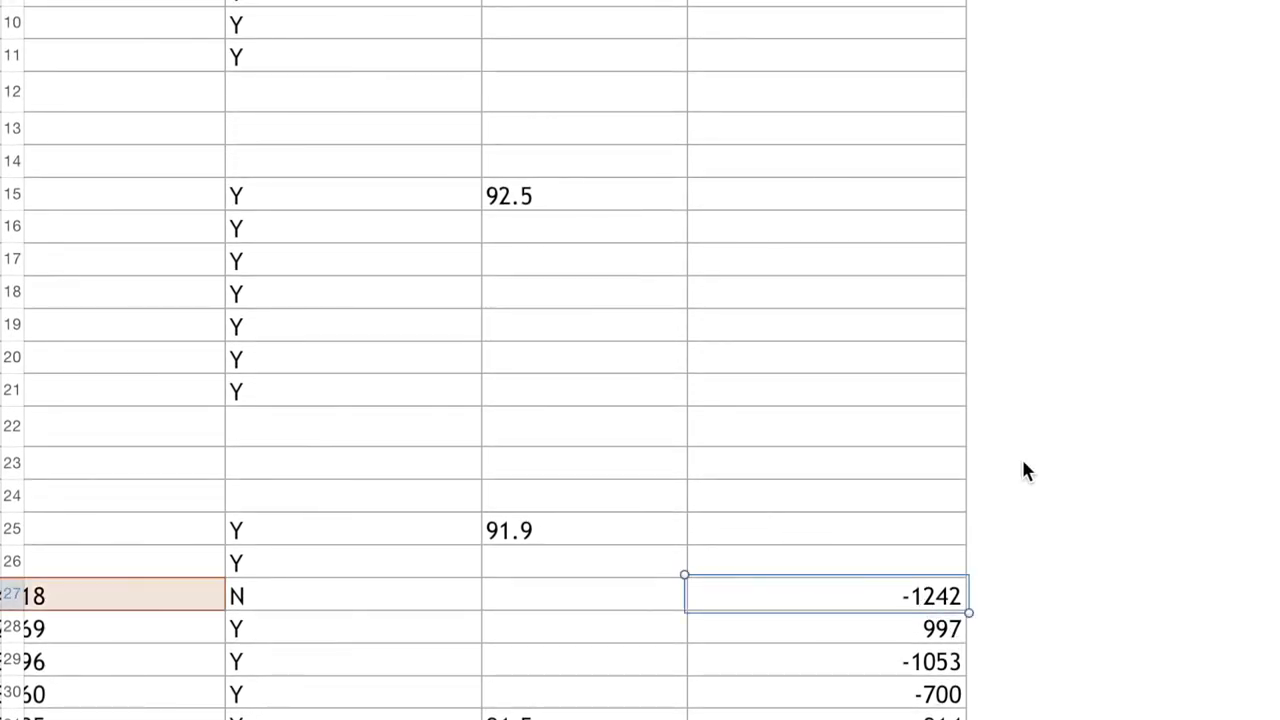
{"action": "scroll", "coordinate": [557, 462], "scroll_direction": "left", "scroll_amount": 5}
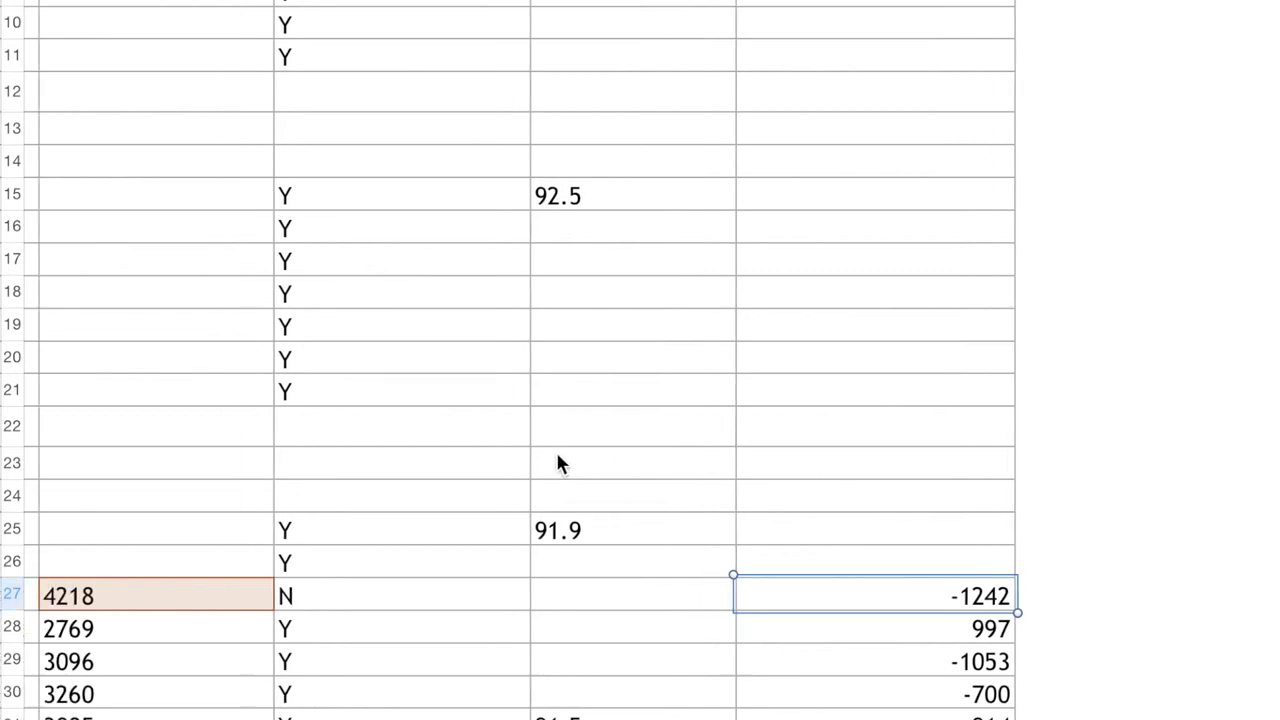
{"action": "type", "text": "="}
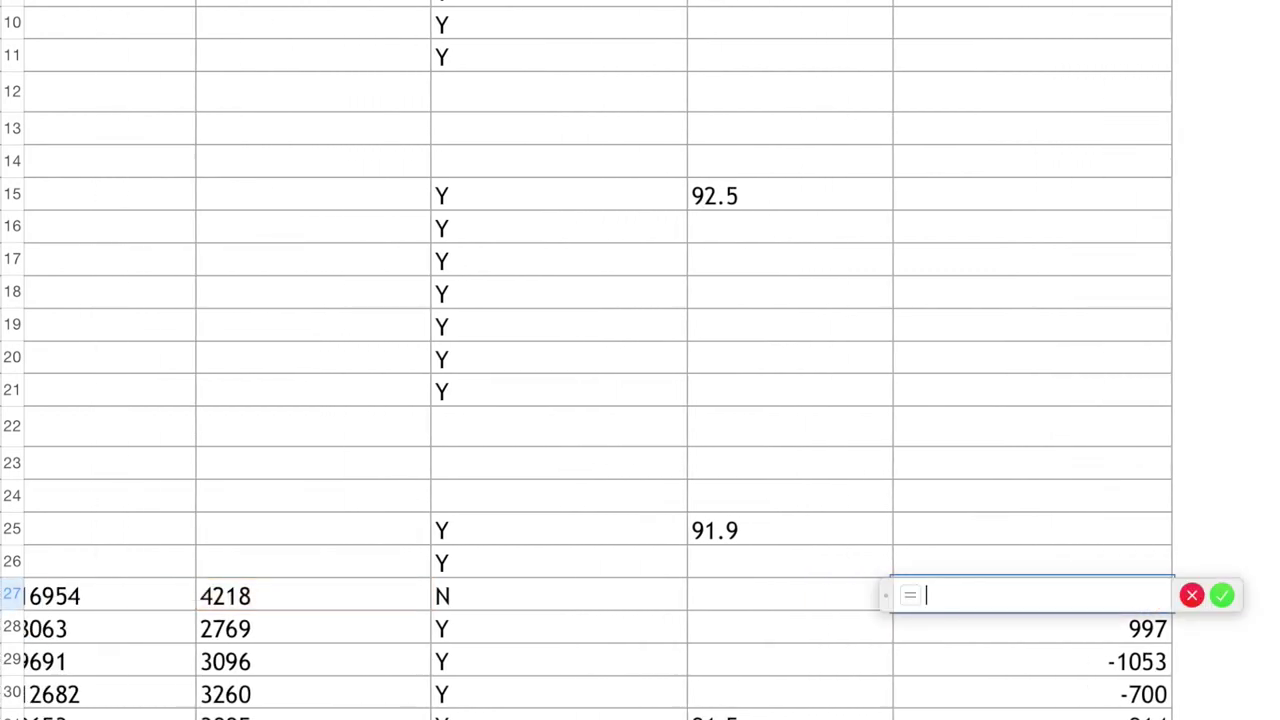
{"action": "scroll", "coordinate": [515, 646], "scroll_direction": "left", "scroll_amount": 15}
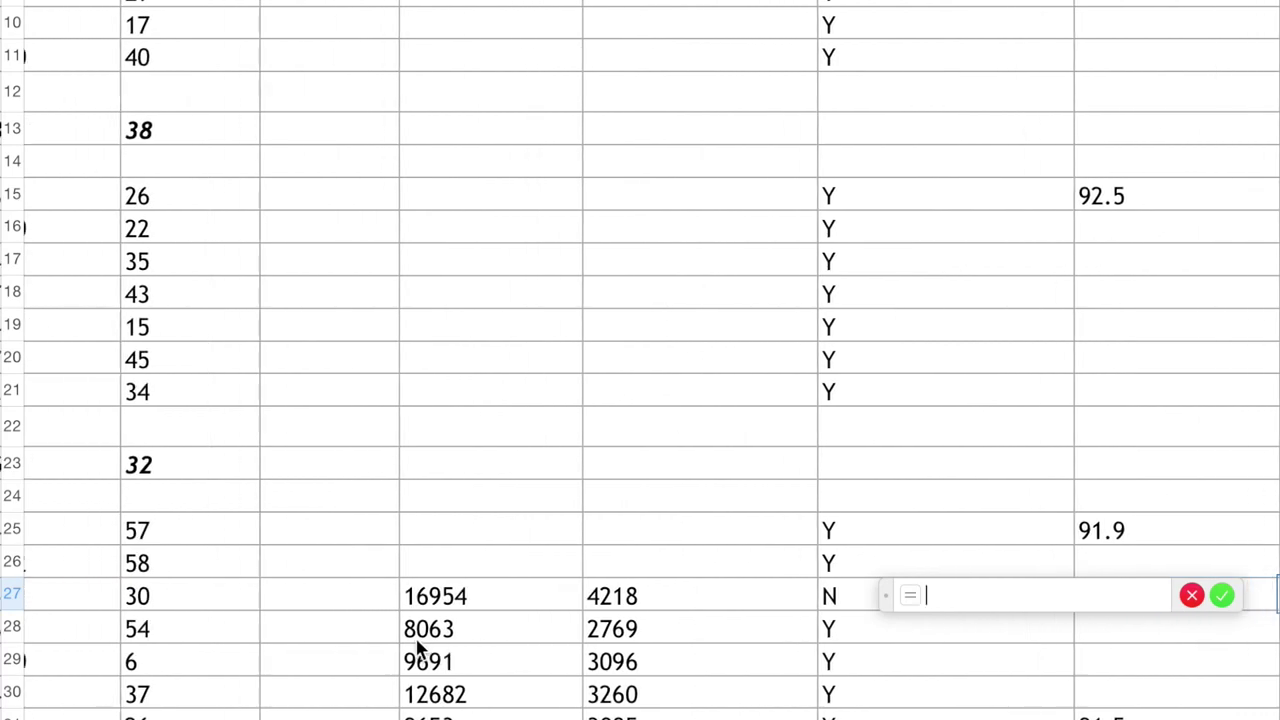
{"action": "scroll", "coordinate": [420, 620], "scroll_direction": "left", "scroll_amount": 10}
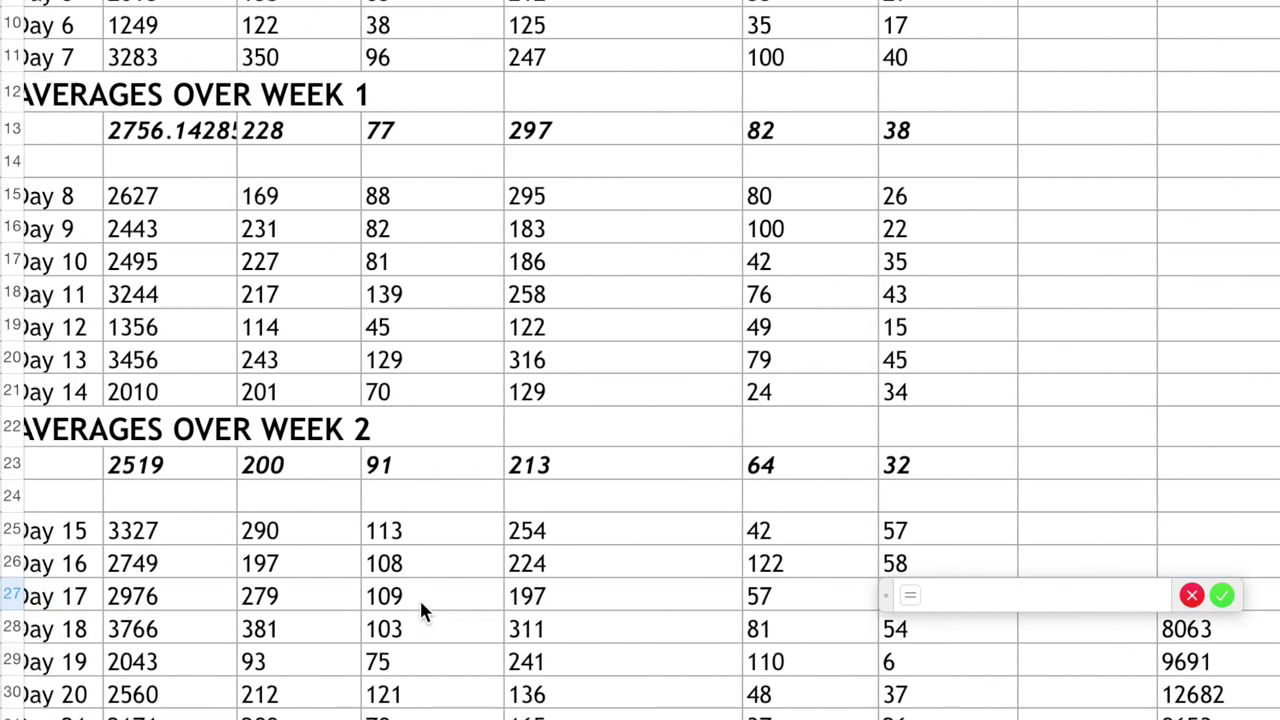
{"action": "left_click", "coordinate": [293, 598]}
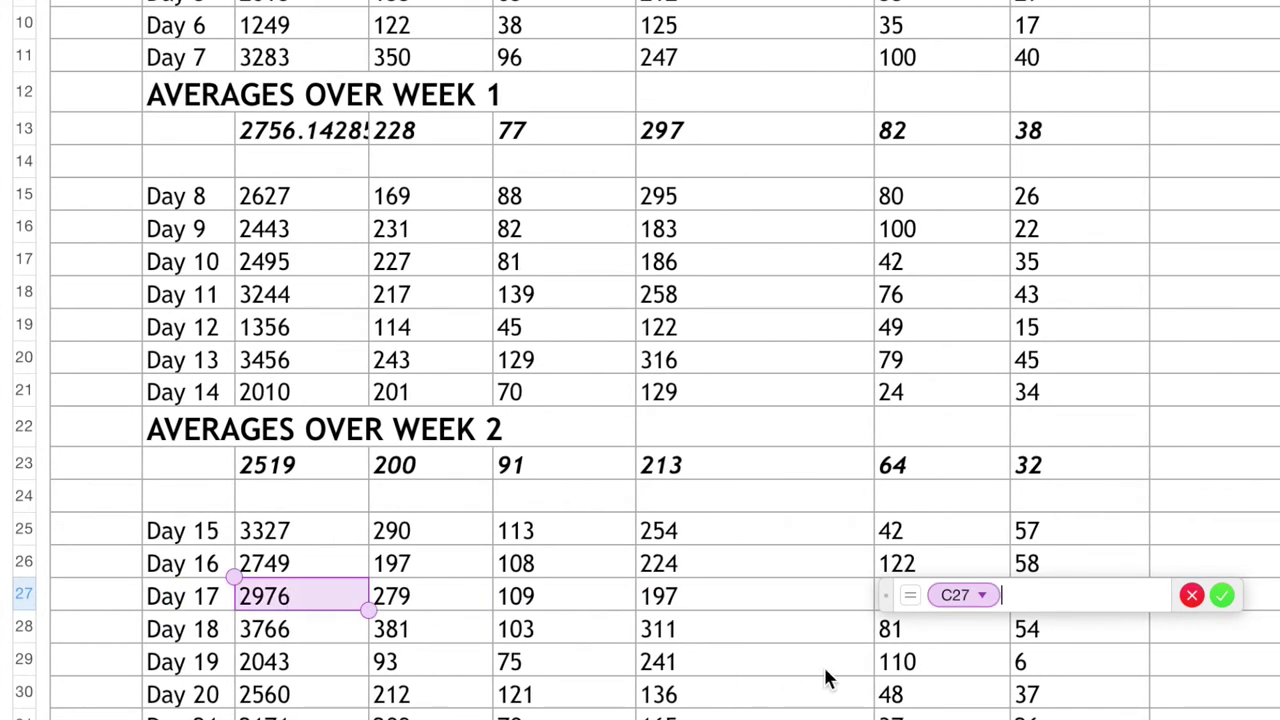
{"action": "scroll", "coordinate": [823, 664], "scroll_direction": "right", "scroll_amount": 10}
{"action": "scroll", "coordinate": [709, 594], "scroll_direction": "right", "scroll_amount": 8}
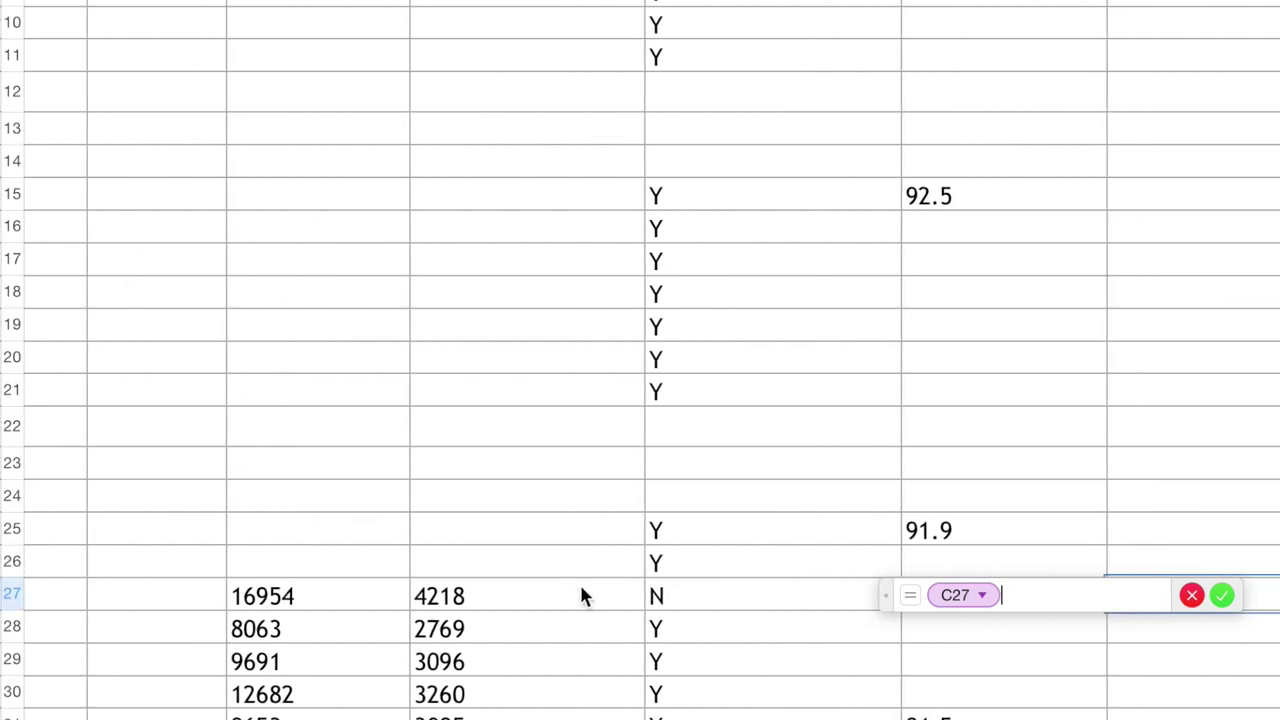
{"action": "type", "text": "-"}
{"action": "left_click", "coordinate": [457, 595]}
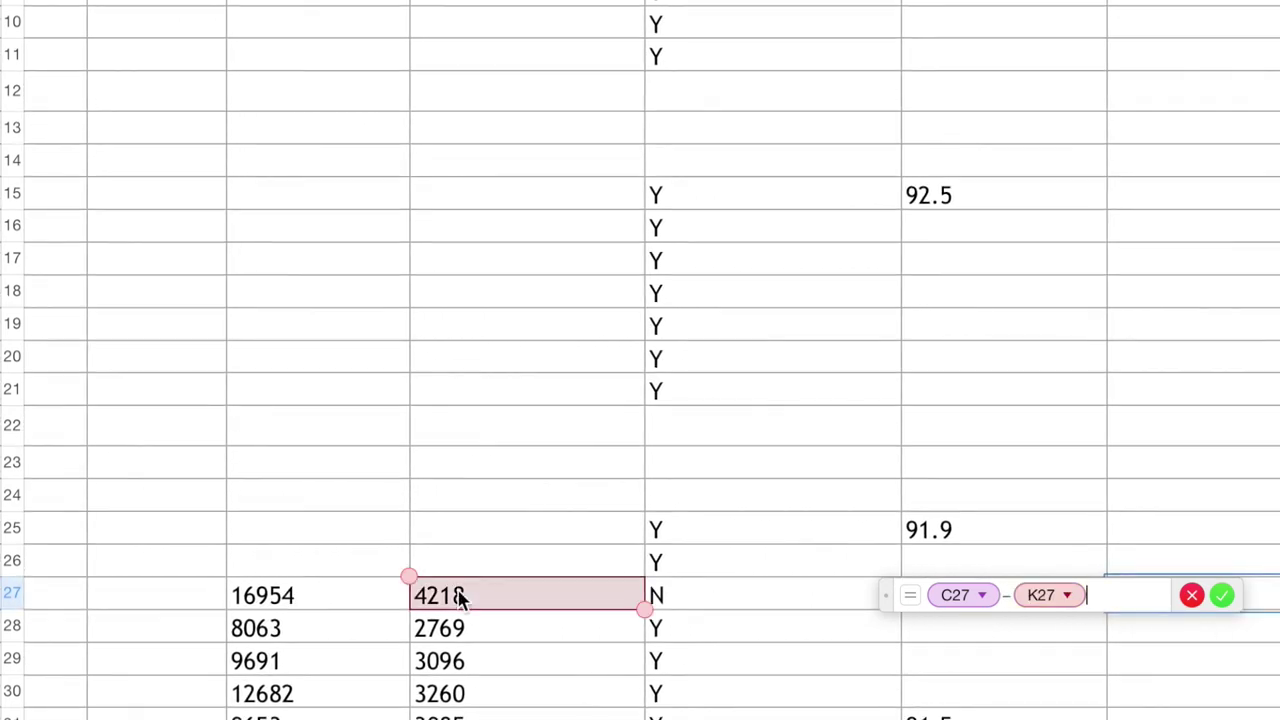
{"action": "key", "text": "Return"}
- Review the Calories In vs Out results for Day 17 to Day 21, selecting them individually and as a block
{"action": "scroll", "coordinate": [1056, 628], "scroll_direction": "right", "scroll_amount": 5}
{"action": "left_click", "coordinate": [1062, 662]}
{"action": "scroll", "coordinate": [1068, 672], "scroll_direction": "down", "scroll_amount": 2}
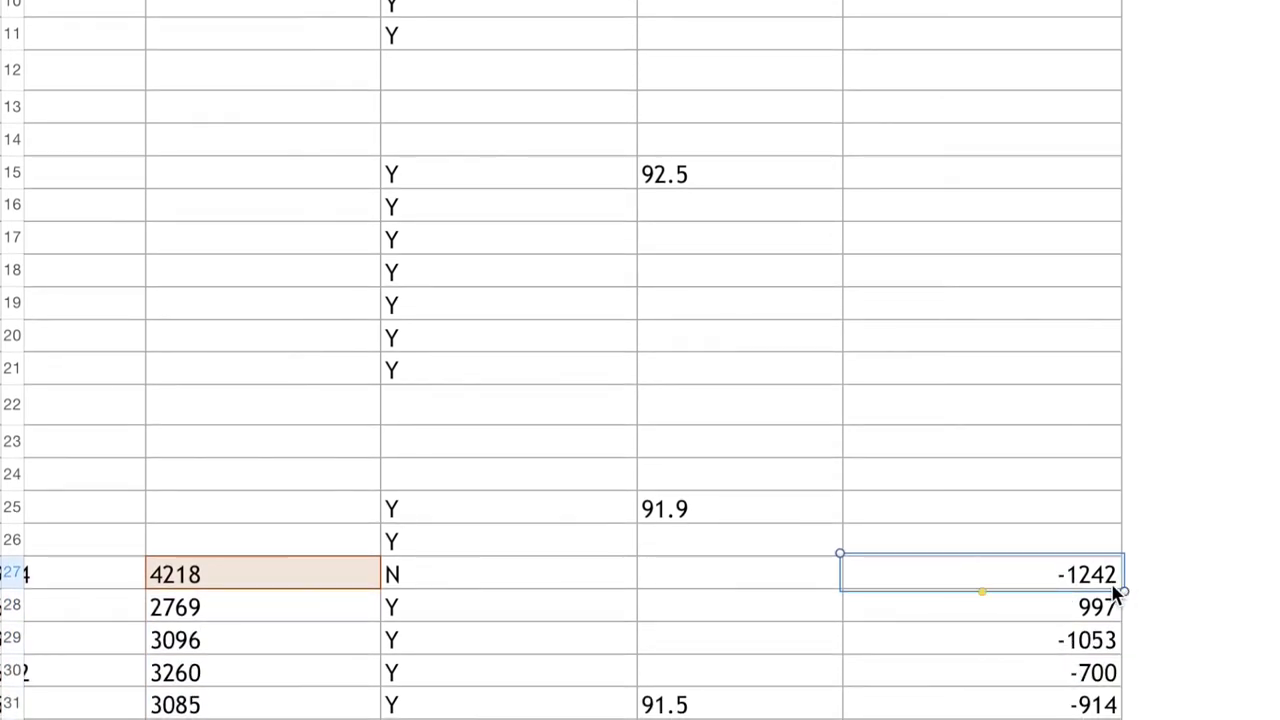
{"action": "left_click", "coordinate": [1103, 605]}
{"action": "left_click", "coordinate": [1082, 650]}
{"action": "left_click", "coordinate": [1086, 675]}
{"action": "left_click", "coordinate": [1090, 705]}
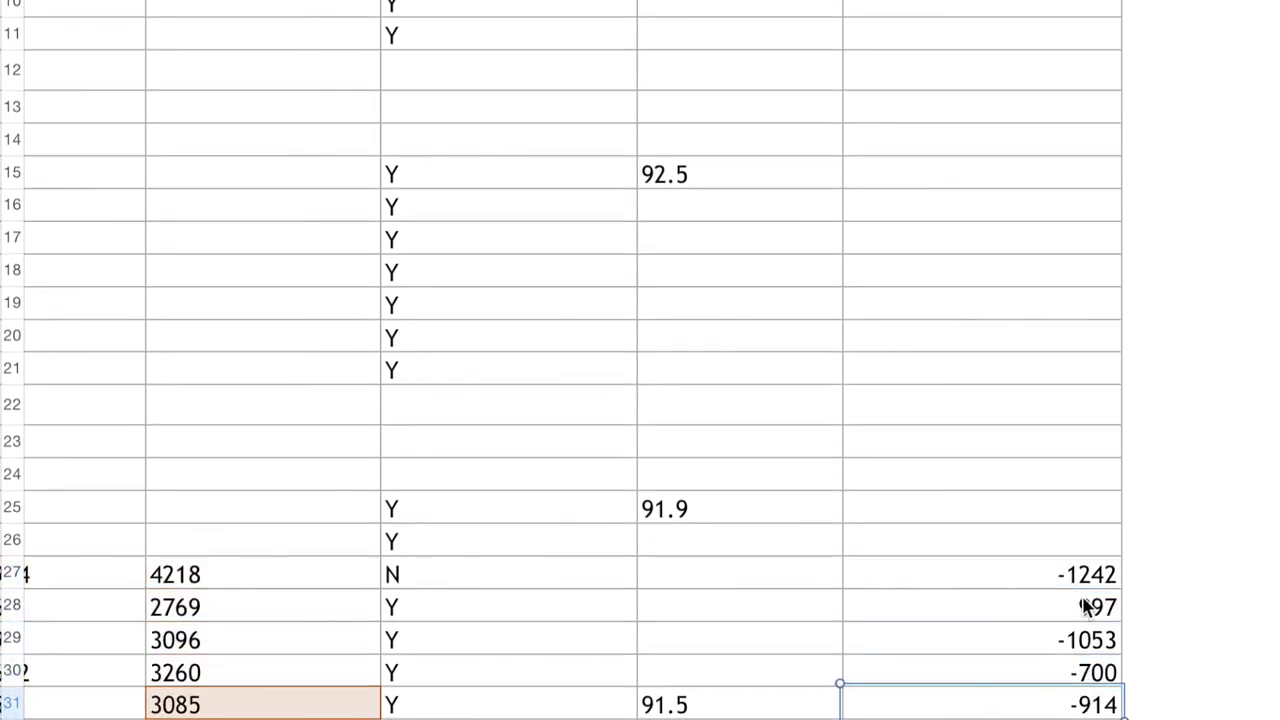
{"action": "left_click", "coordinate": [1081, 580]}
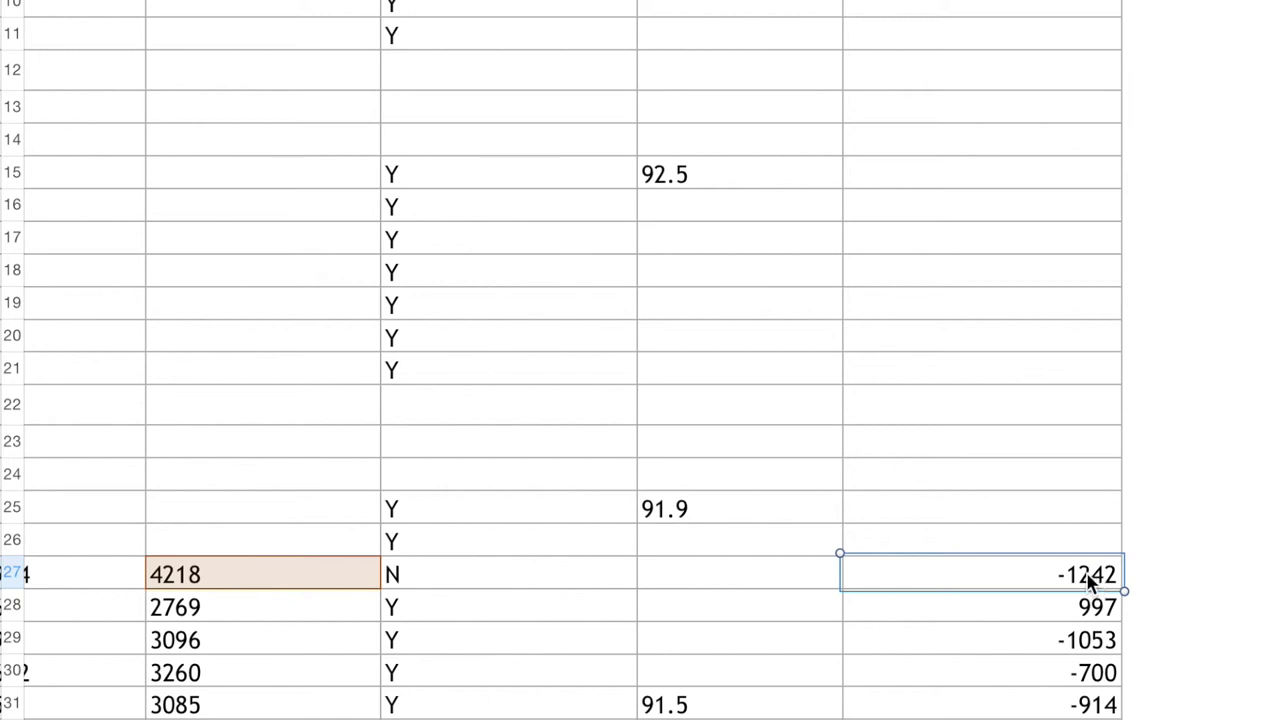
{"action": "left_click_drag", "start_coordinate": [1124, 591], "coordinate": [1114, 709]}
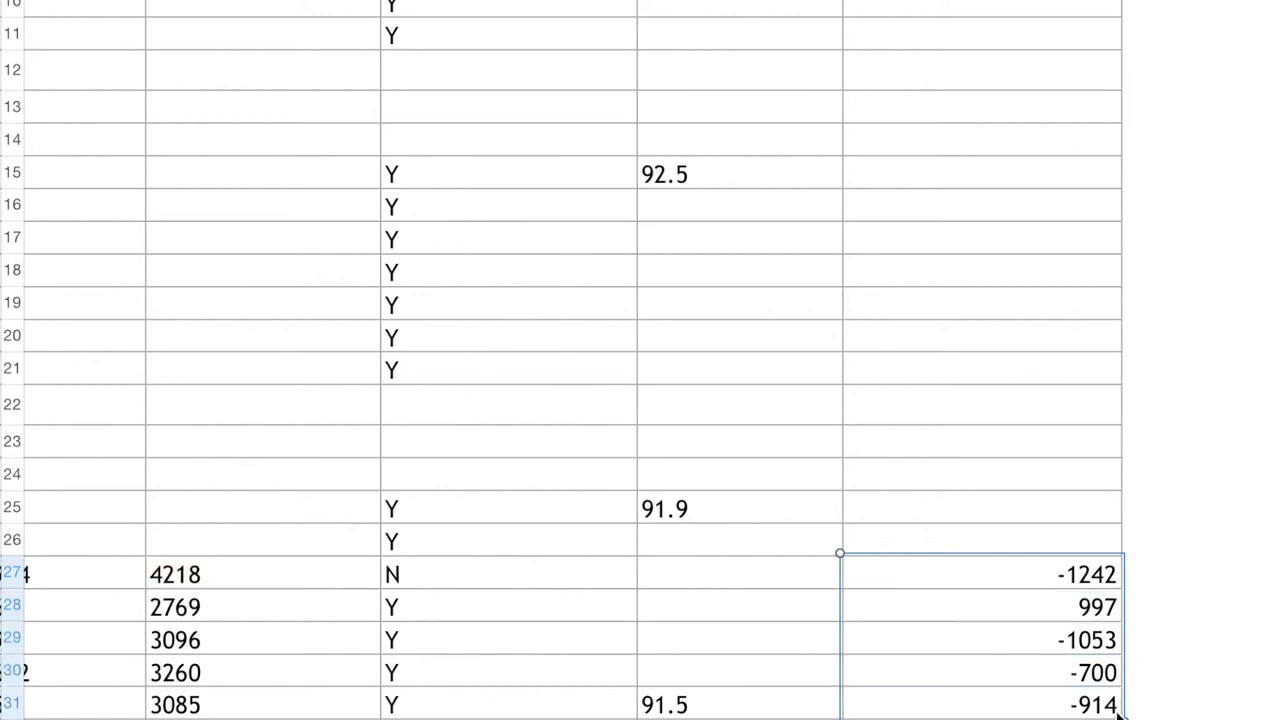
{"action": "left_click", "coordinate": [1066, 688]}
{"action": "left_click", "coordinate": [1056, 632]}
{"action": "left_click", "coordinate": [1062, 612]}
{"action": "left_click", "coordinate": [1071, 584]}
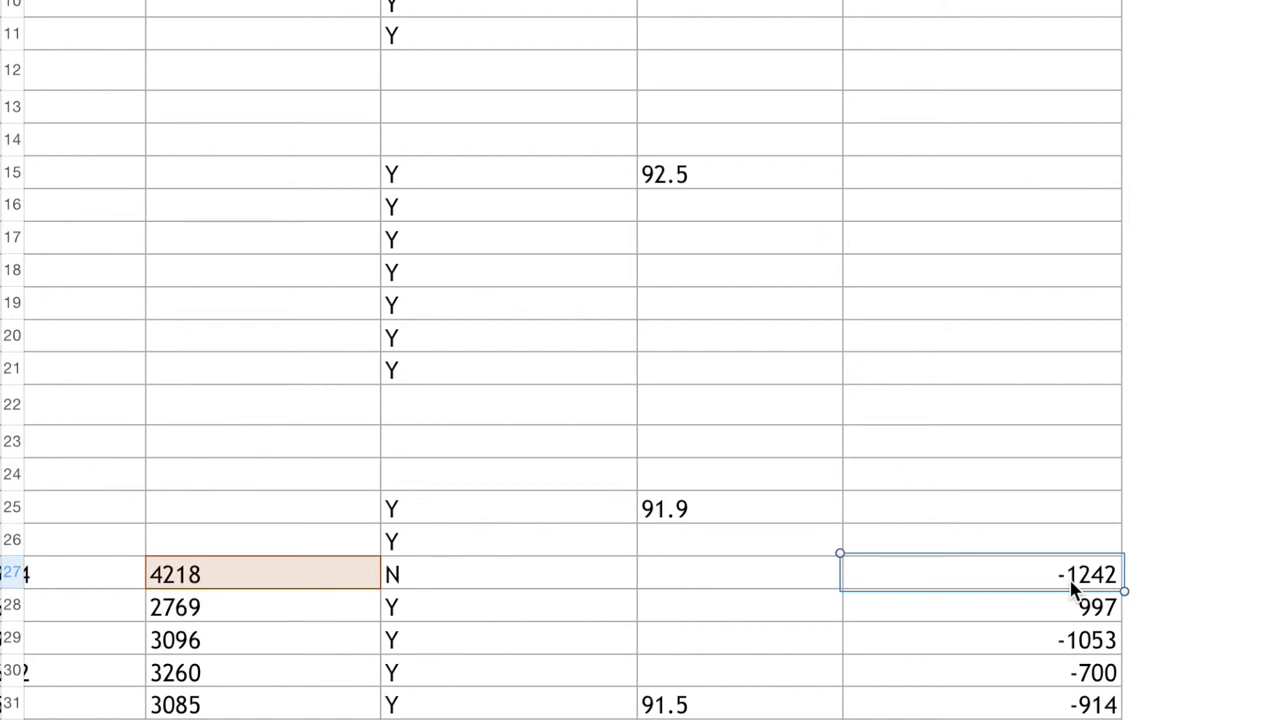
- Enter the creator's social media handle in row 2, with the @ prefix above Fat and without it above Sugar
{"action": "scroll", "coordinate": [1023, 660], "scroll_direction": "down", "scroll_amount": 5}
{"action": "scroll", "coordinate": [1020, 660], "scroll_direction": "up", "scroll_amount": 1}
{"action": "scroll", "coordinate": [789, 340], "scroll_direction": "left", "scroll_amount": 10}
{"action": "scroll", "coordinate": [797, 340], "scroll_direction": "up", "scroll_amount": 8}
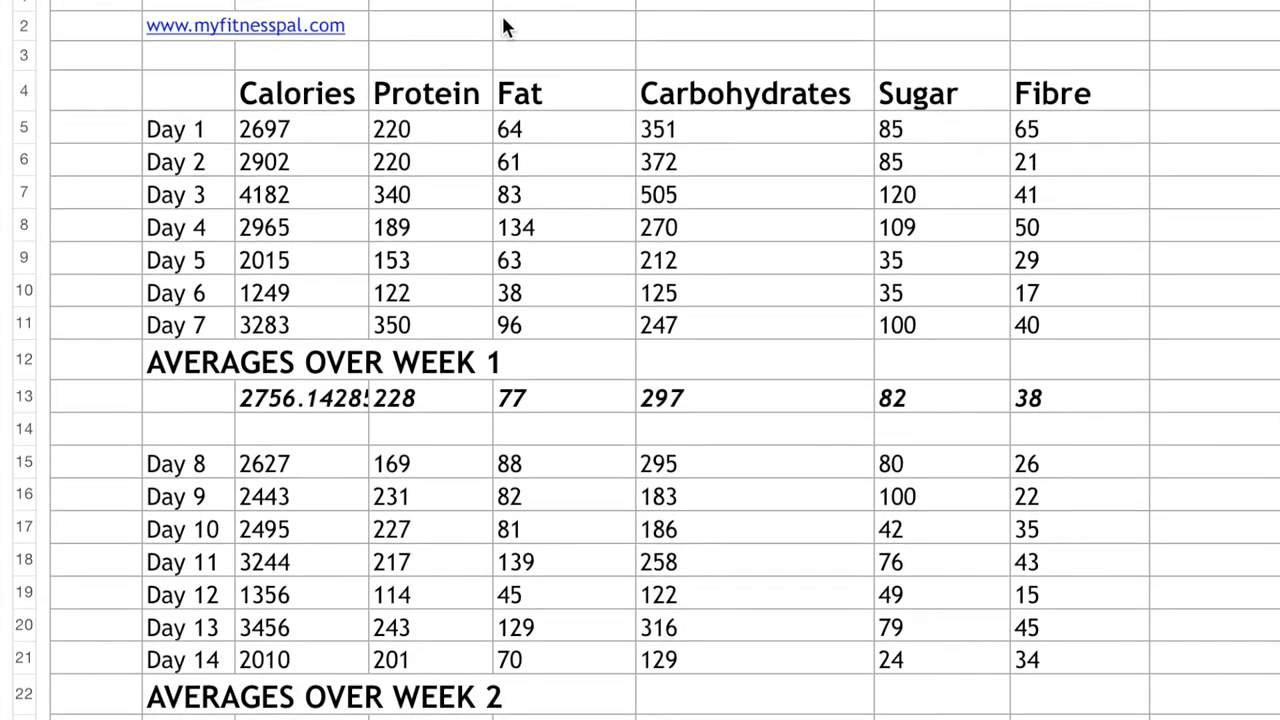
{"action": "left_click", "coordinate": [518, 20]}
{"action": "type", "text": "@jakedoesfitness"}
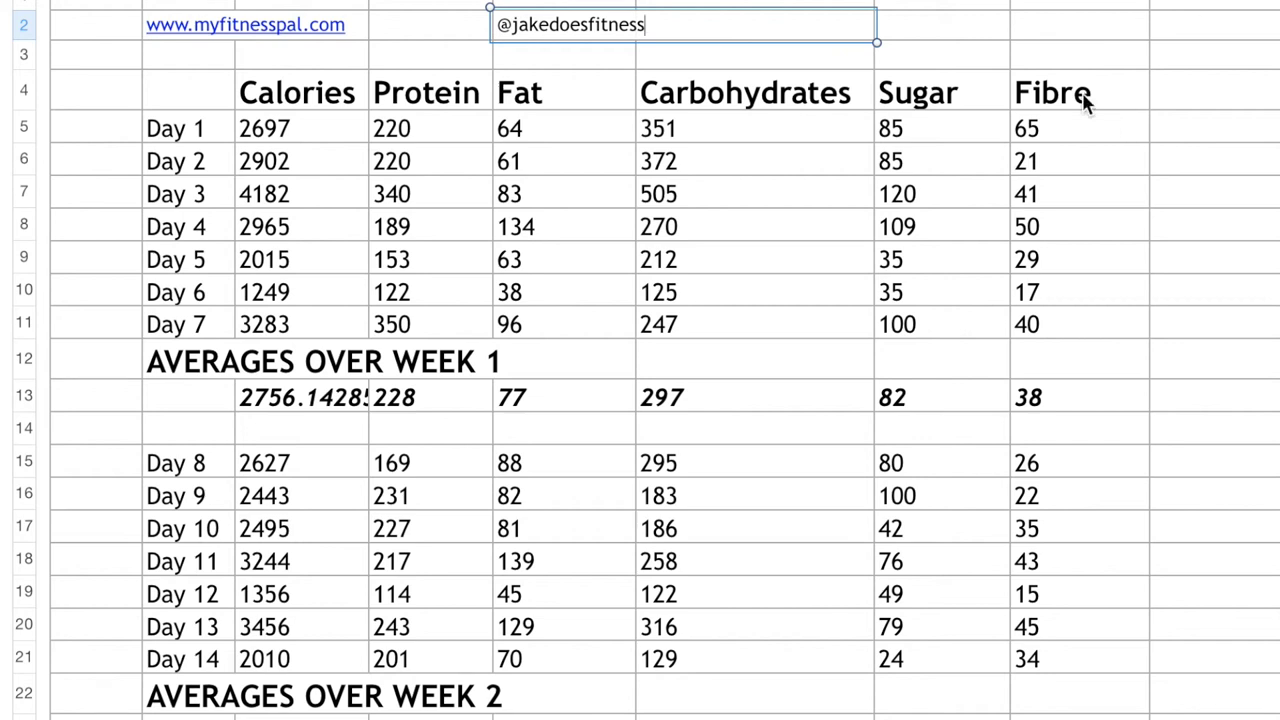
{"action": "left_click", "coordinate": [915, 14]}
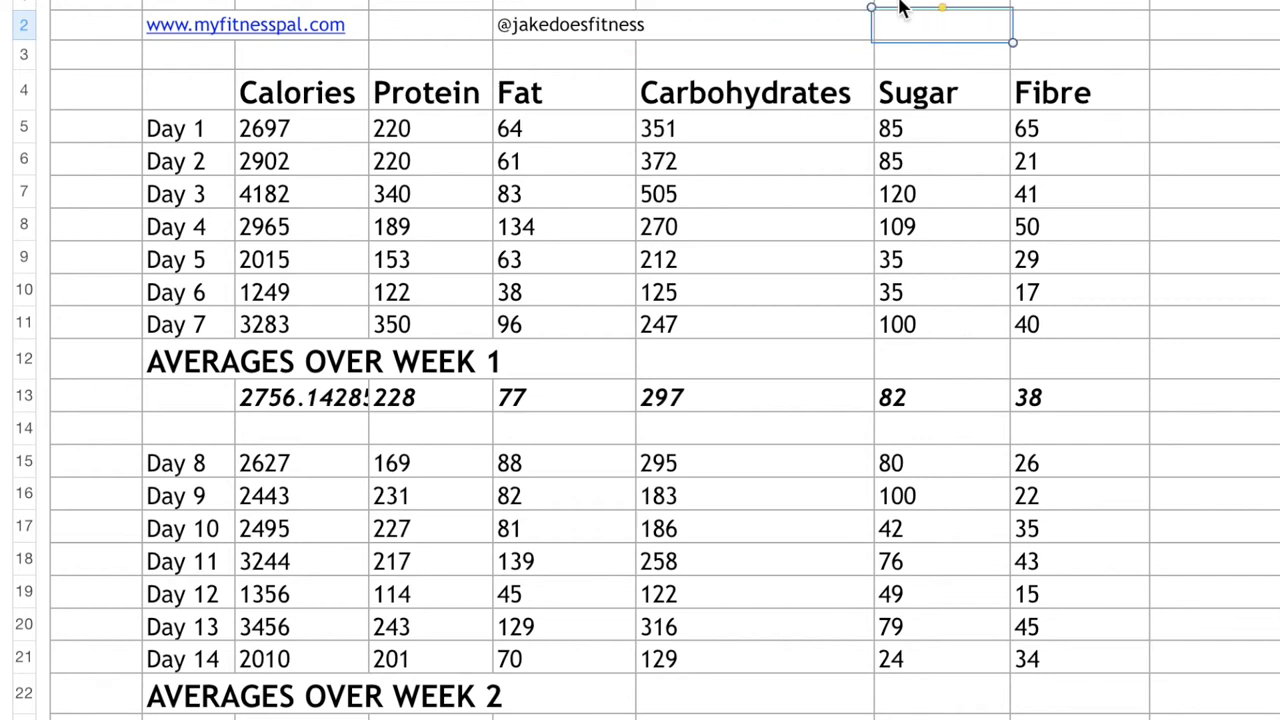
{"action": "type", "text": "jakedoesfitness"}
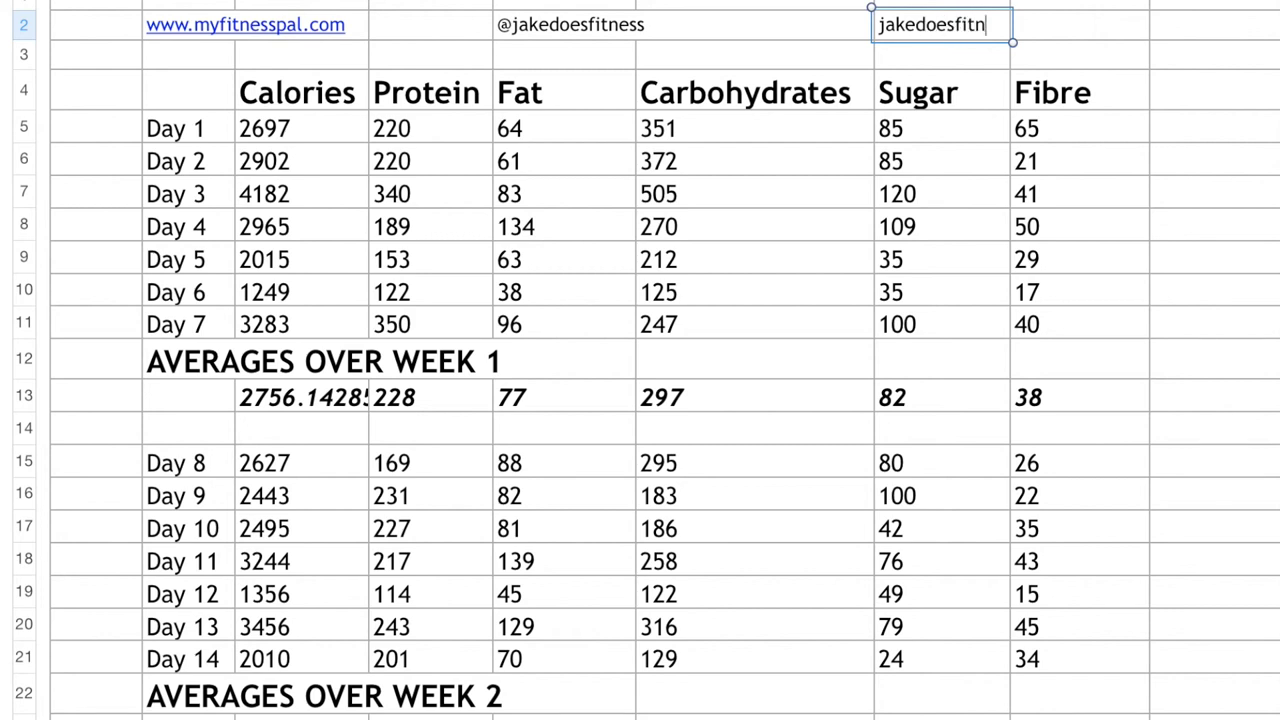
{"action": "left_click", "coordinate": [540, 51]}
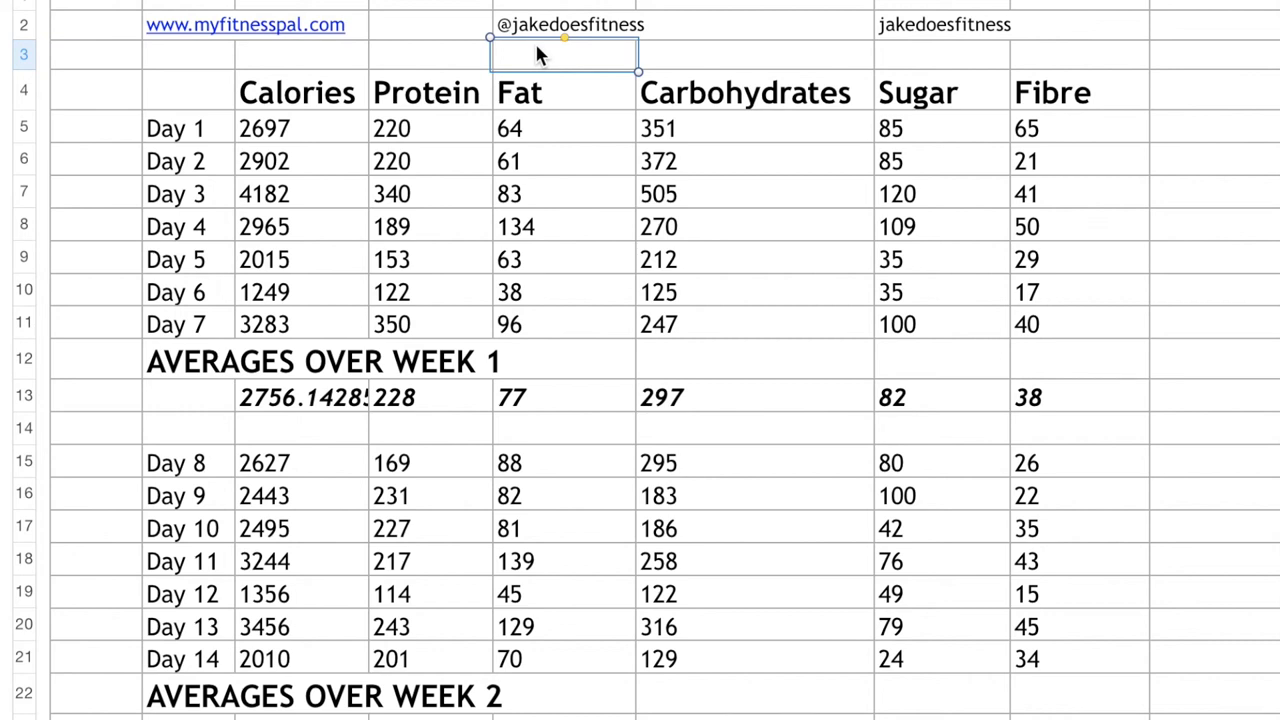
{"action": "left_click", "coordinate": [447, 28]}
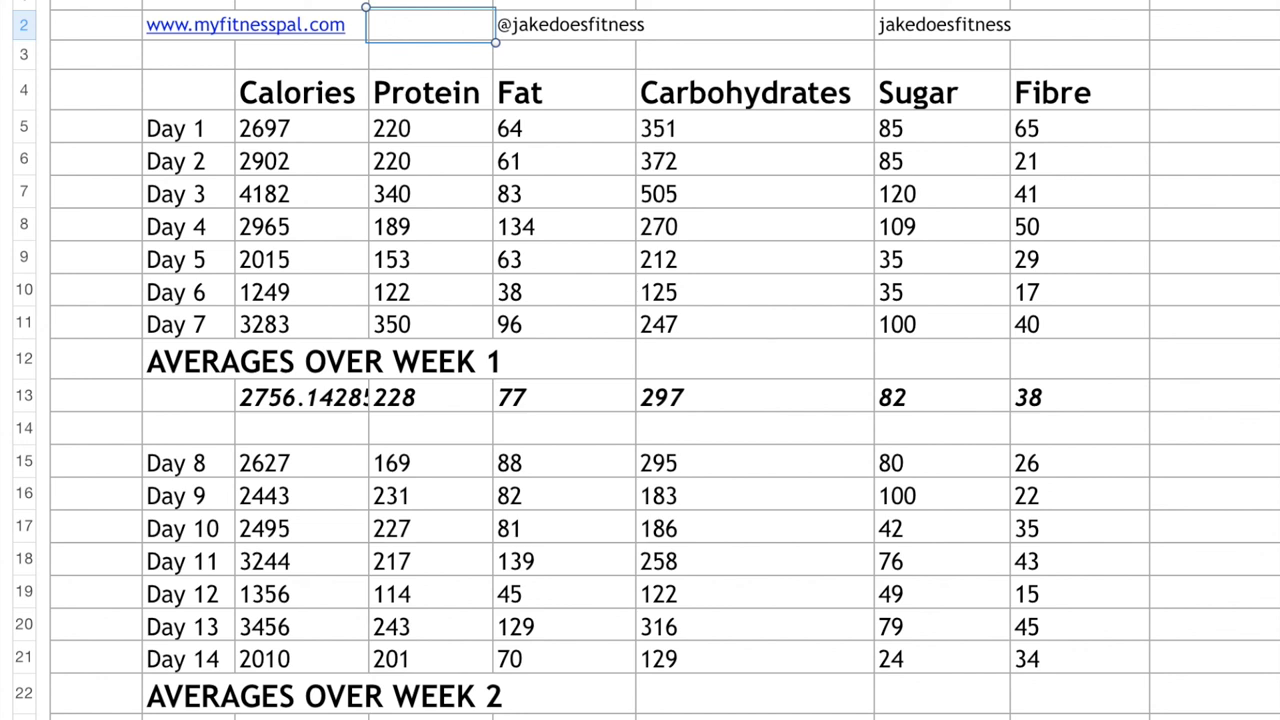
{"action": "left_click_drag", "start_coordinate": [95, 3], "coordinate": [1036, 718]}
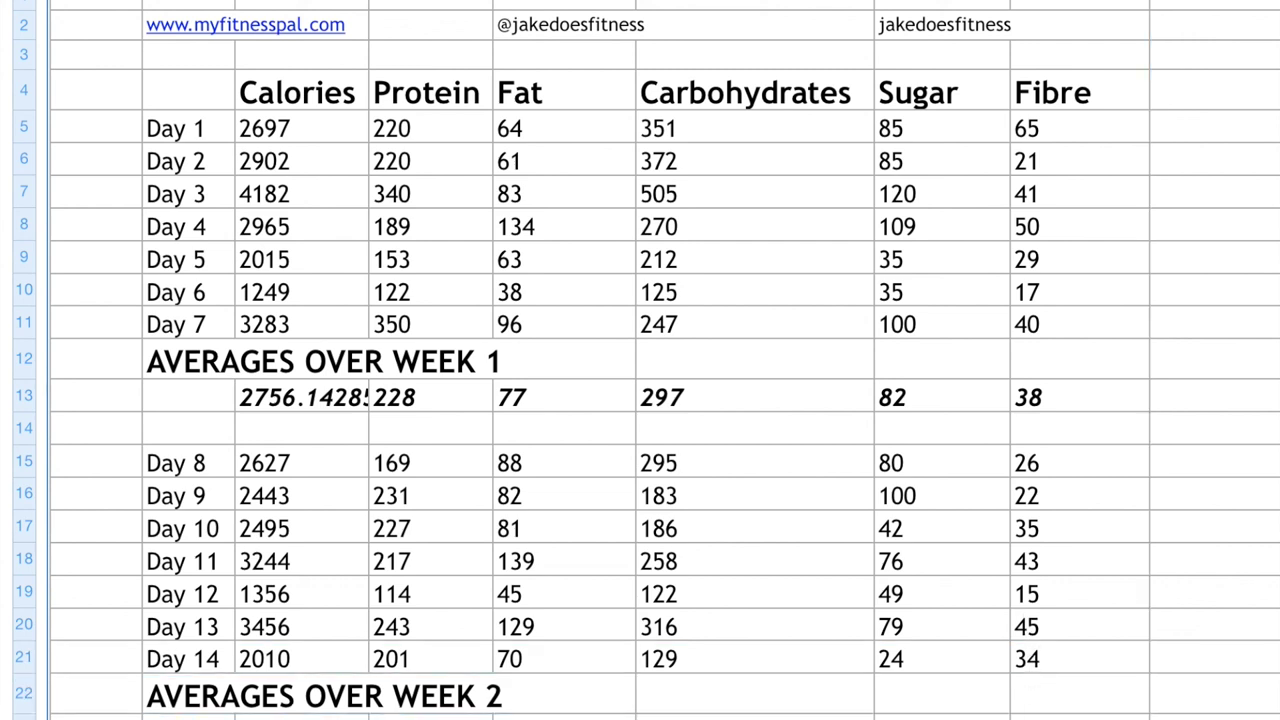
{"action": "left_click", "coordinate": [443, 368]}
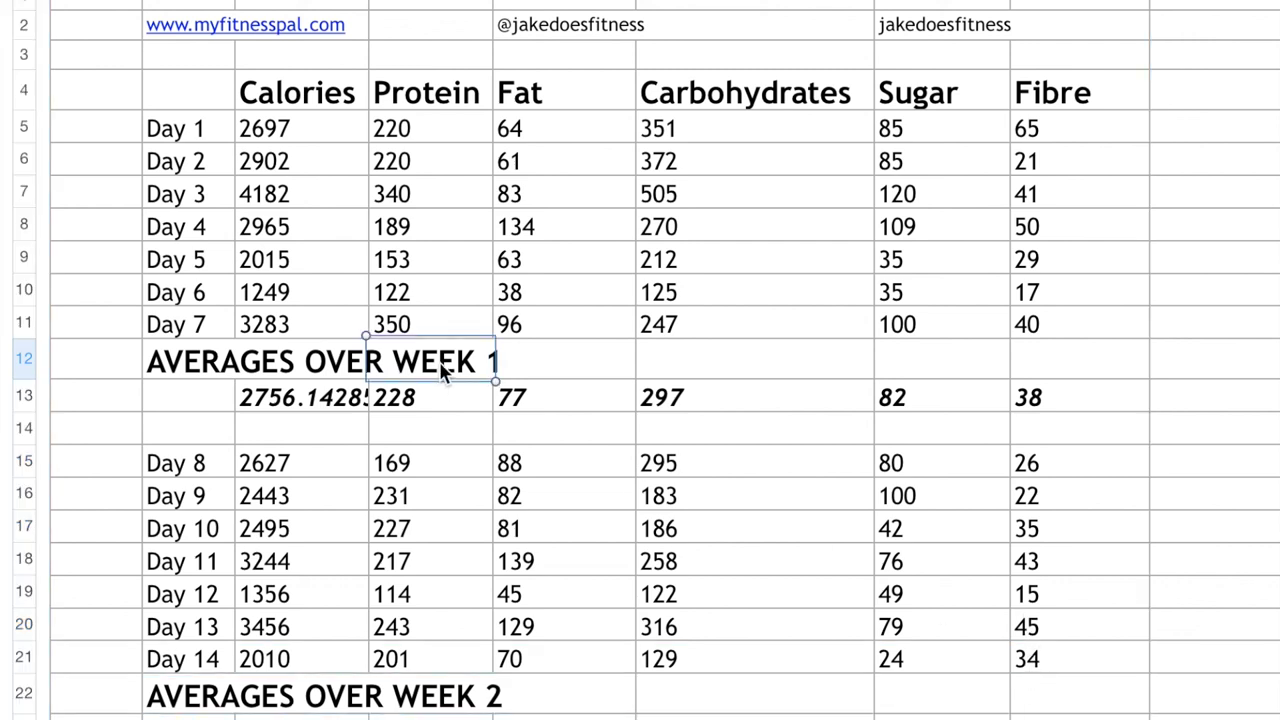